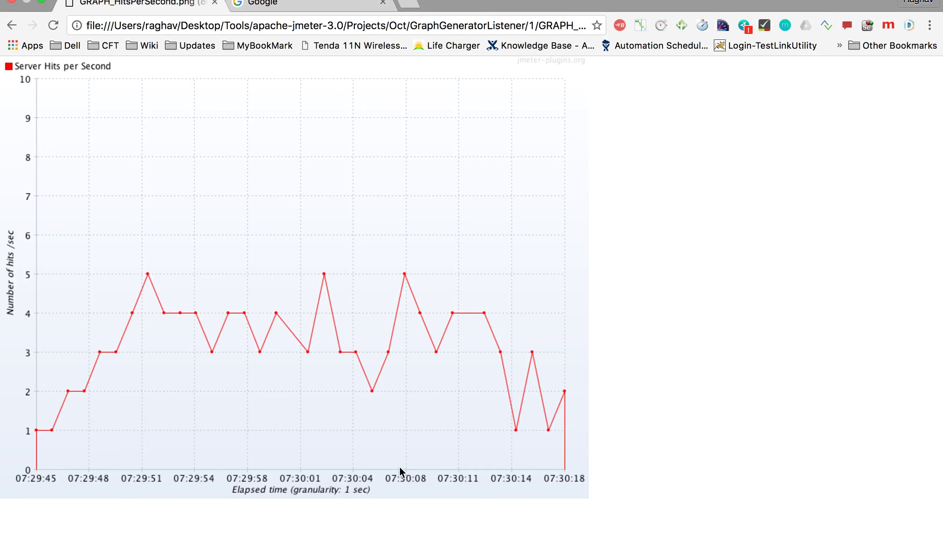
Step: Switch to the Jmeter.rtf notes and delete a block of empty lines below the tutorial topic list
{"action": "key", "text": "ctrl+Left"}
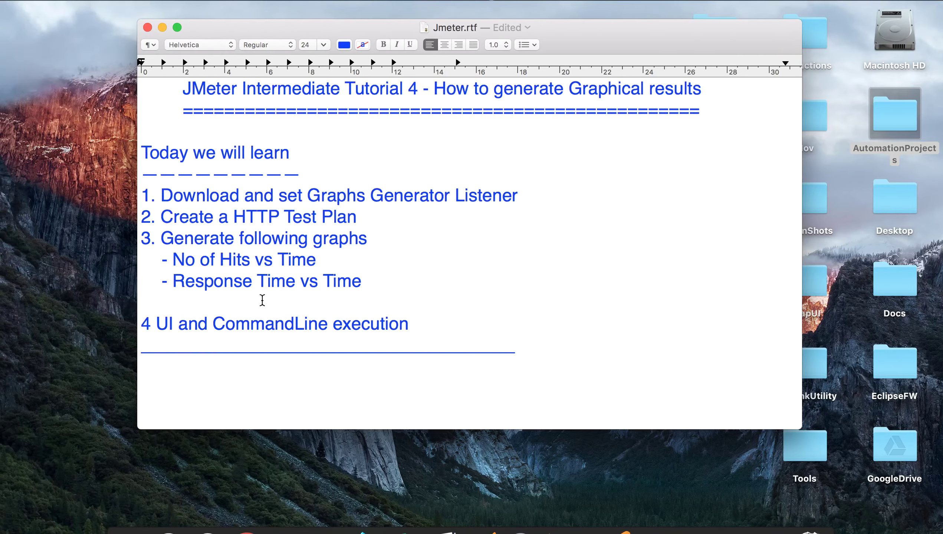
{"action": "left_click", "coordinate": [196, 364]}
{"action": "scroll", "coordinate": [196, 364], "scroll_direction": "down", "scroll_amount": 5}
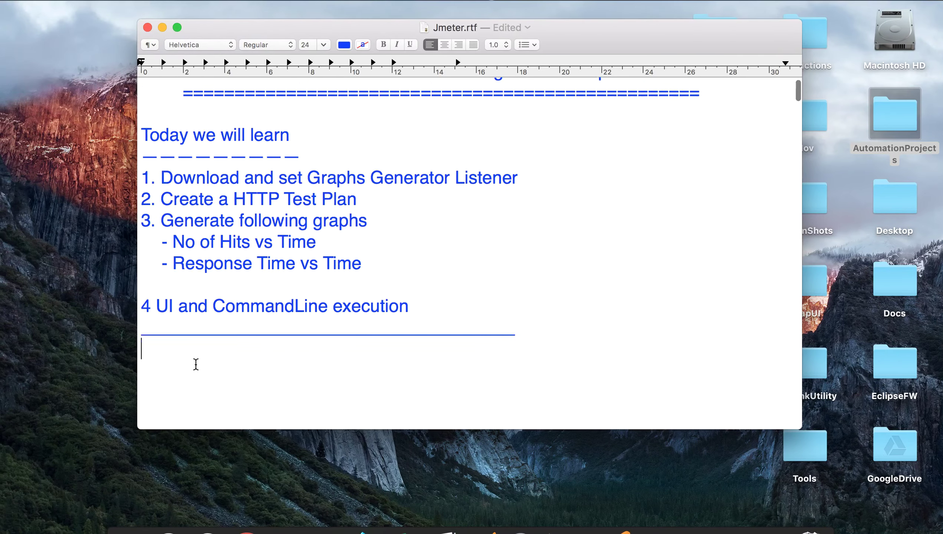
{"action": "left_click_drag", "start_coordinate": [157, 393], "coordinate": [139, 210]}
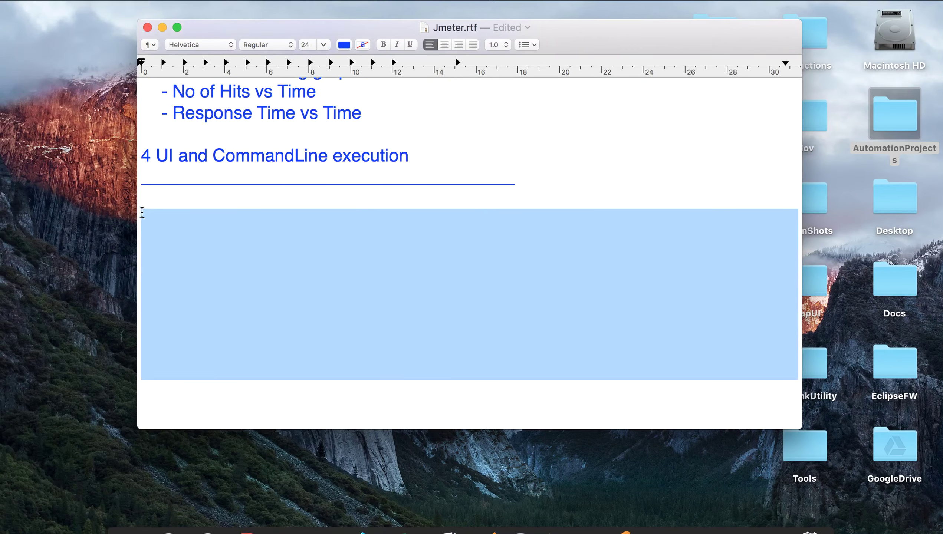
{"action": "key", "text": "BackSpace"}
Step: Copy the Graphs Generator Listener link from Step 1 of the notes and open it in the browser's Google page
{"action": "scroll", "coordinate": [183, 265], "scroll_direction": "down", "scroll_amount": 3}
{"action": "scroll", "coordinate": [183, 265], "scroll_direction": "down", "scroll_amount": 1}
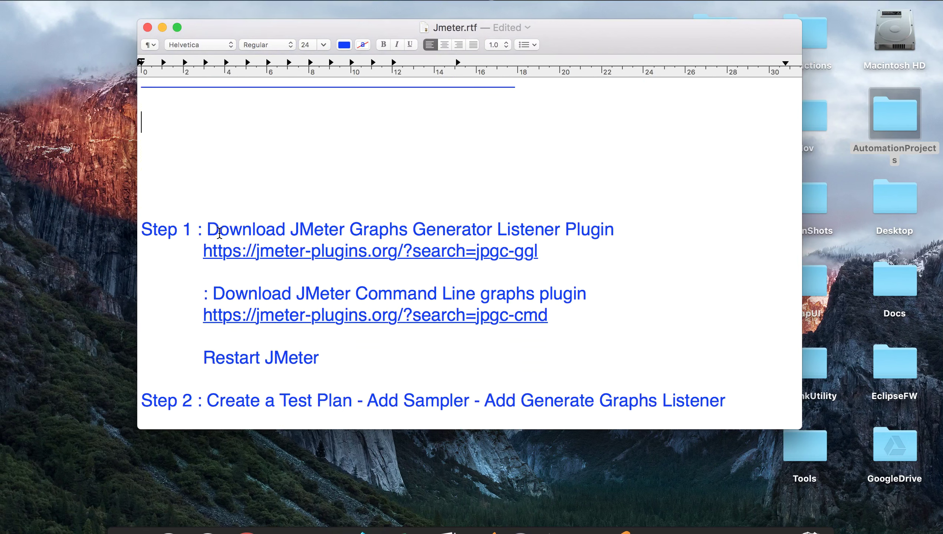
{"action": "left_click_drag", "start_coordinate": [350, 228], "coordinate": [555, 232]}
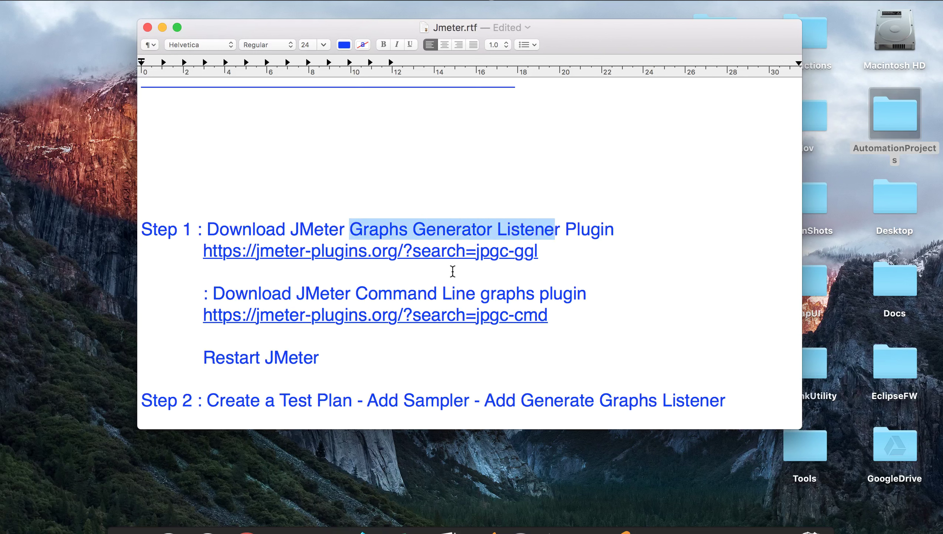
{"action": "left_click_drag", "start_coordinate": [358, 293], "coordinate": [564, 294]}
{"action": "left_click_drag", "start_coordinate": [547, 250], "coordinate": [203, 251]}
{"action": "key", "text": "super+c"}
{"action": "key", "text": "ctrl+Right"}
{"action": "left_click", "coordinate": [326, 10]}
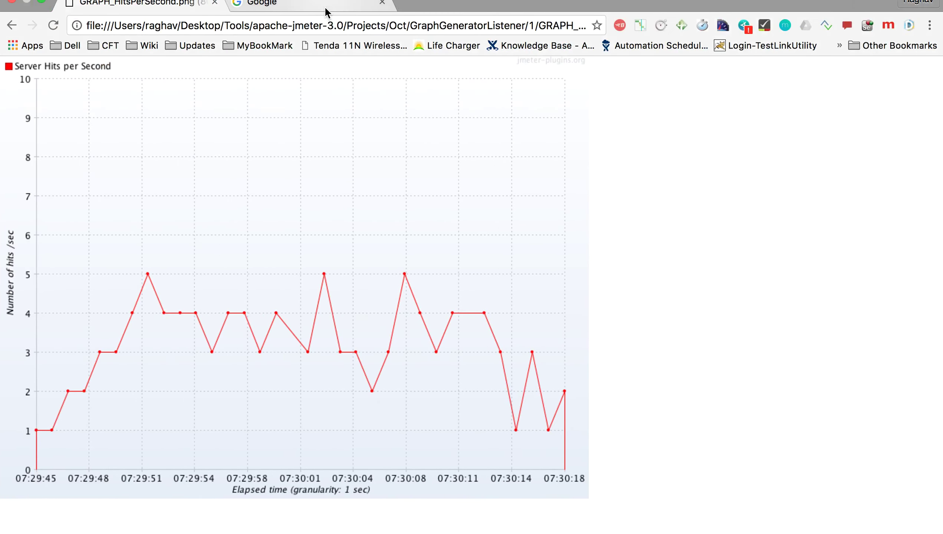
{"action": "left_click", "coordinate": [301, 23]}
{"action": "key", "text": "super+v"}
Step: Copy the Command Line graphs plugin link (jpgc-cmd) from the notes and open it in a new browser tab
{"action": "key", "text": "ctrl+Left"}
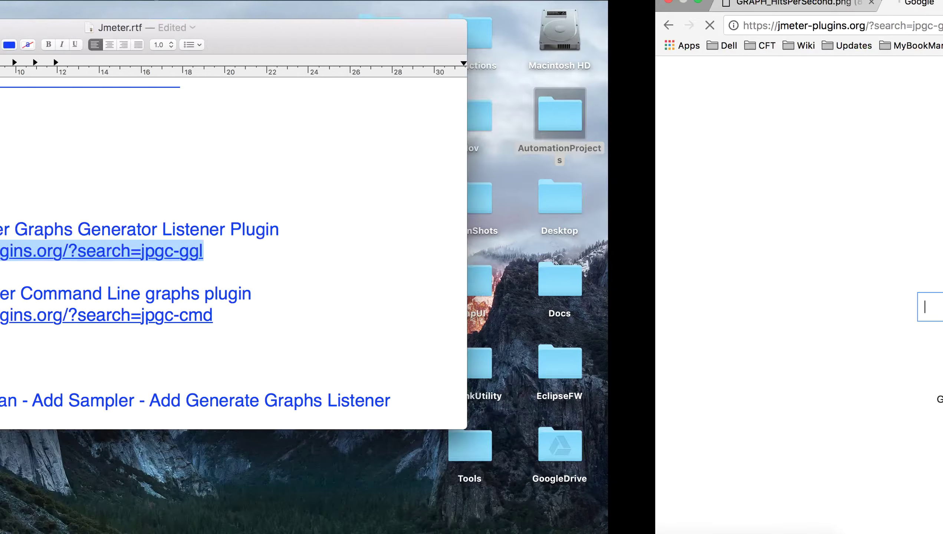
{"action": "left_click_drag", "start_coordinate": [557, 314], "coordinate": [192, 311]}
{"action": "key", "text": "super+c"}
{"action": "key", "text": "ctrl+Right"}
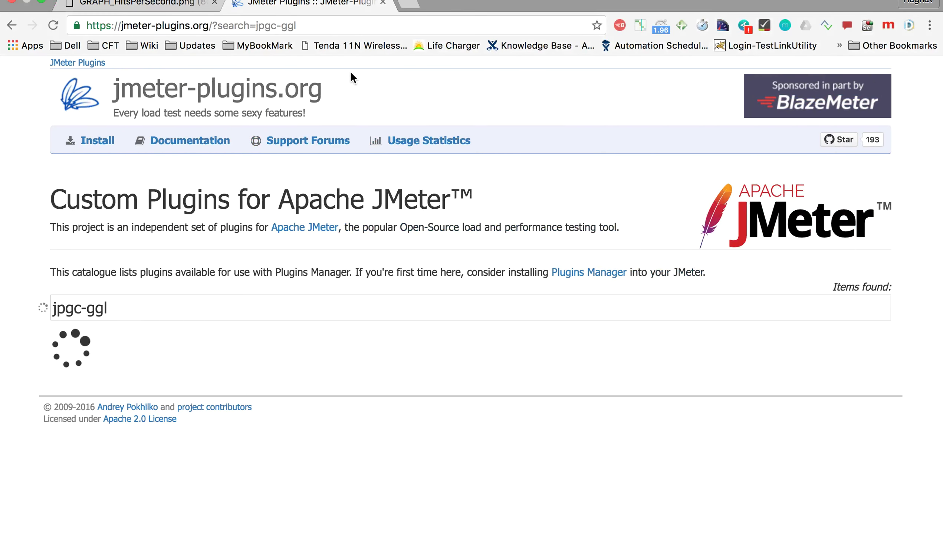
{"action": "left_click", "coordinate": [407, 6]}
{"action": "key", "text": "super+v"}
{"action": "key", "text": "Return"}
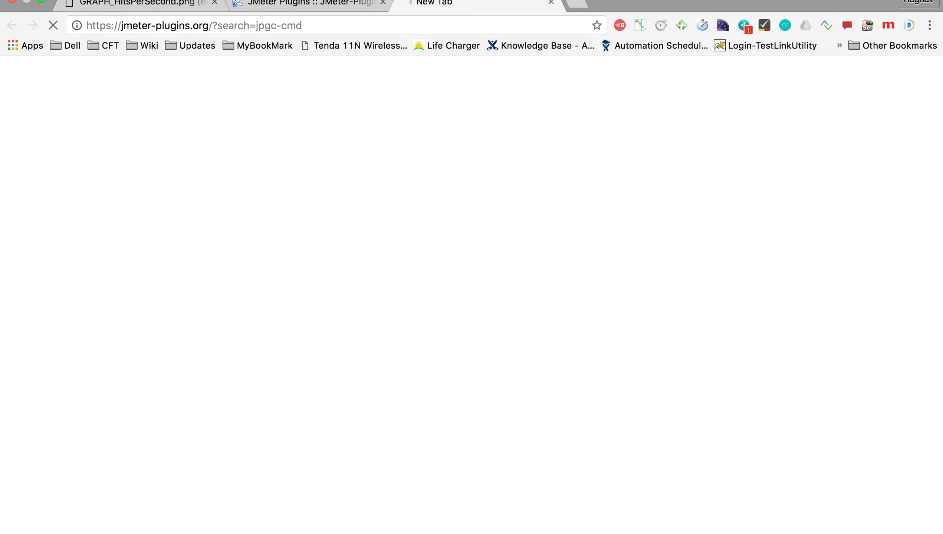
Step: Check the download versions on the Graphs Generator Listener and Command-Line Graph Plotting Tool plugin pages
{"action": "left_click", "coordinate": [346, 4]}
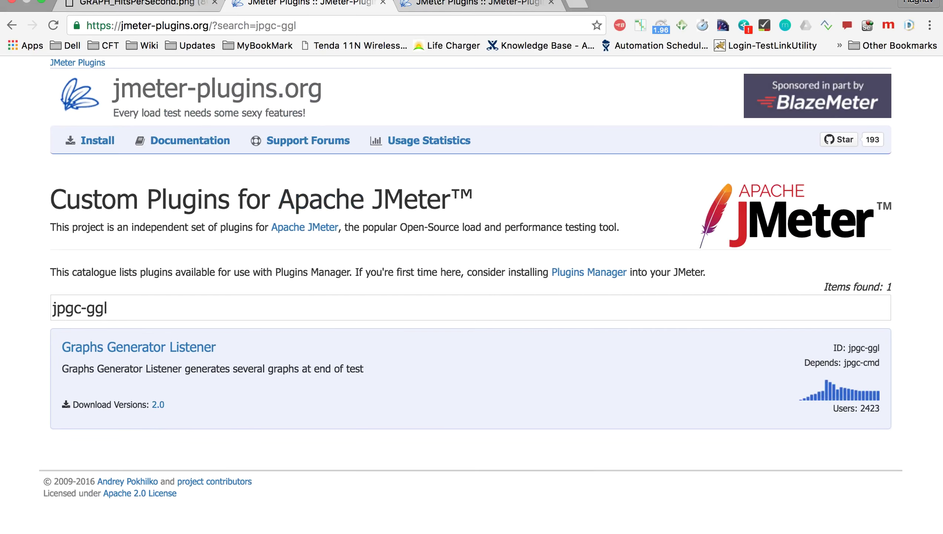
{"action": "left_click", "coordinate": [439, 3]}
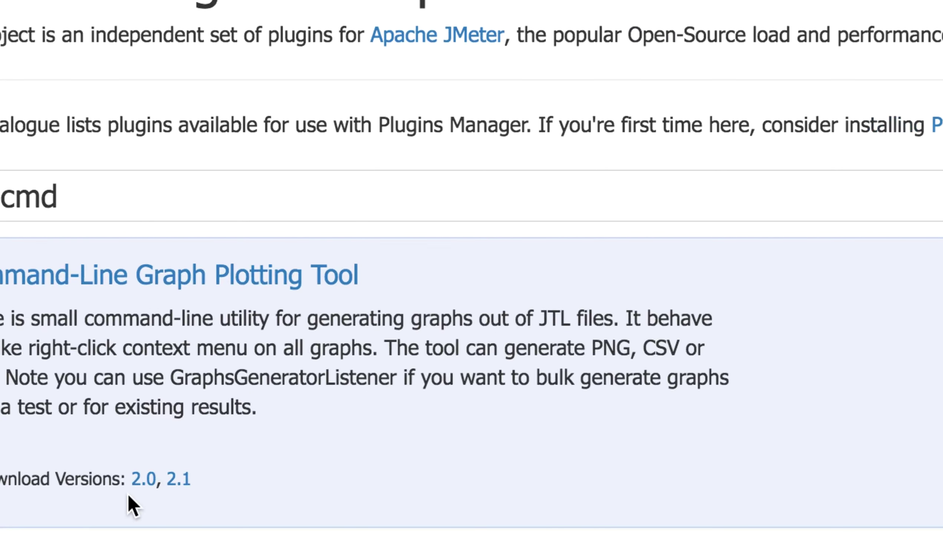
{"action": "left_click", "coordinate": [150, 531]}
Step: Locate both plugin zip files in Downloads and inspect the jar files in the extracted lib folder and its ext subfolder
{"action": "left_click", "coordinate": [459, 174]}
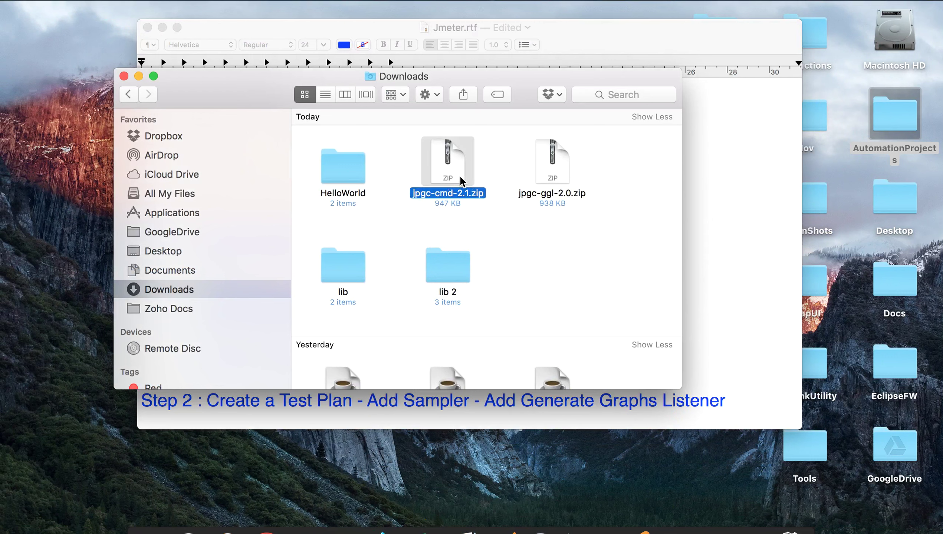
{"action": "left_click", "coordinate": [570, 181]}
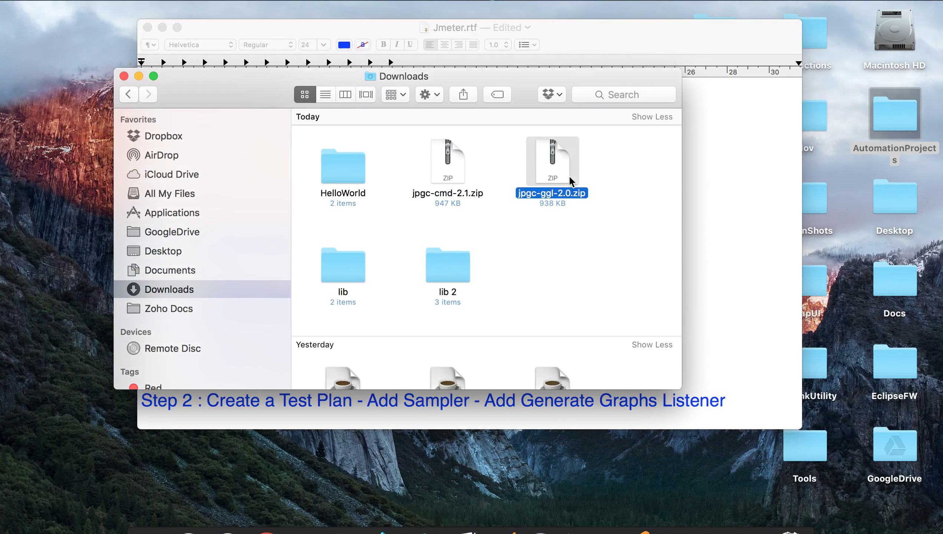
{"action": "left_click", "coordinate": [350, 278]}
{"action": "double_click", "coordinate": [350, 278]}
{"action": "left_click", "coordinate": [451, 178]}
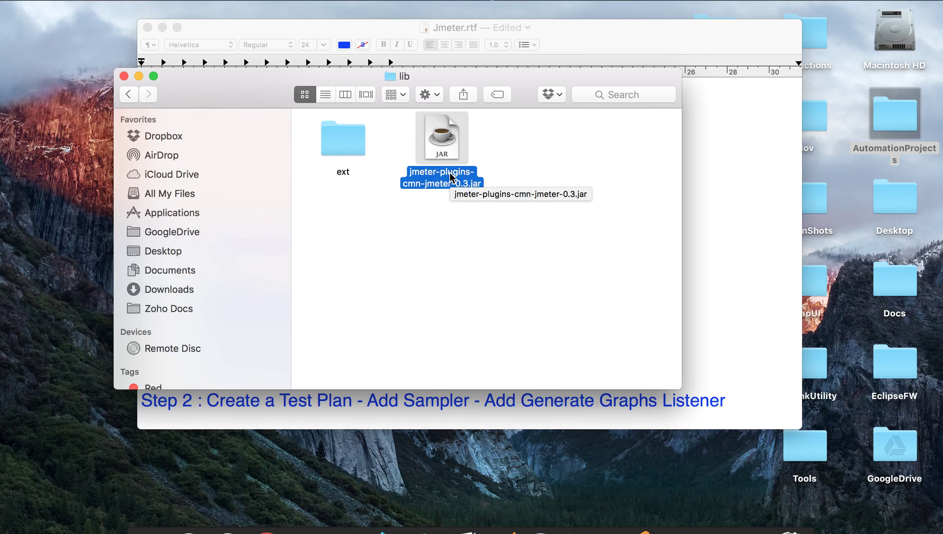
{"action": "double_click", "coordinate": [344, 141]}
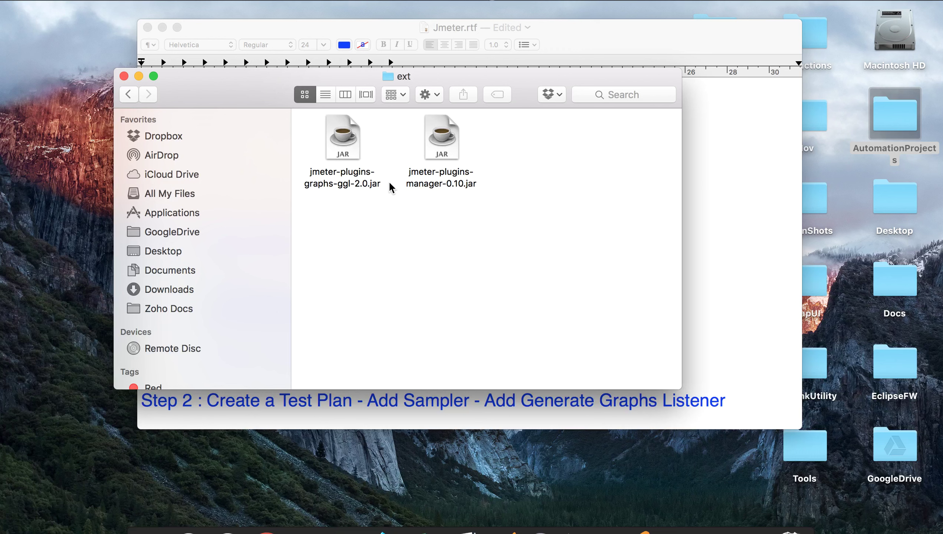
Step: Return to Downloads, inspect the jar files in lib 2 and its ext subfolder, and close the Finder window
{"action": "left_click", "coordinate": [132, 97]}
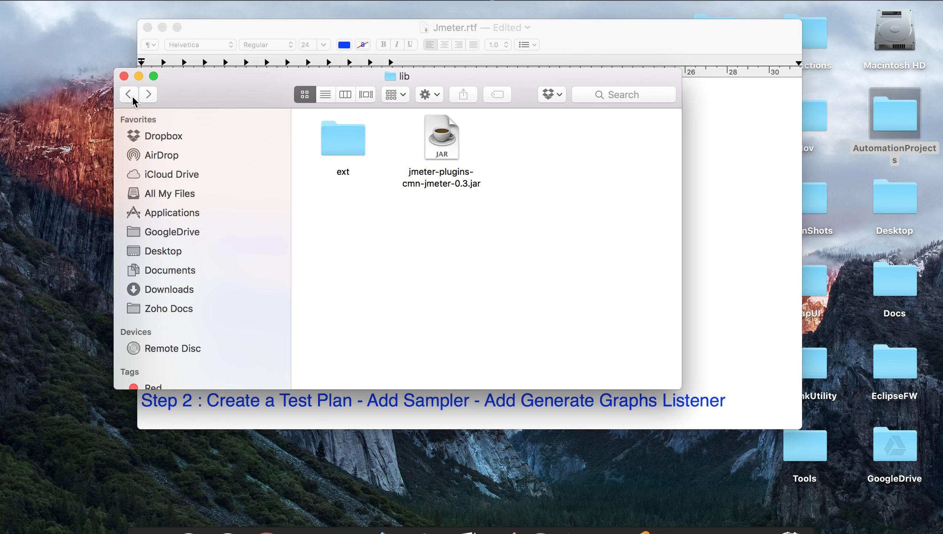
{"action": "left_click", "coordinate": [136, 98]}
{"action": "double_click", "coordinate": [446, 262]}
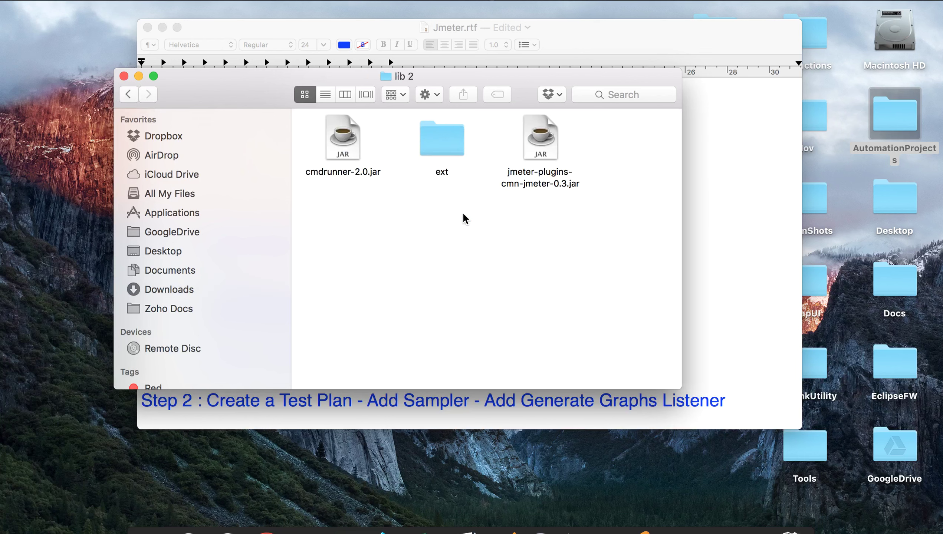
{"action": "left_click", "coordinate": [347, 166]}
{"action": "left_click", "coordinate": [531, 154]}
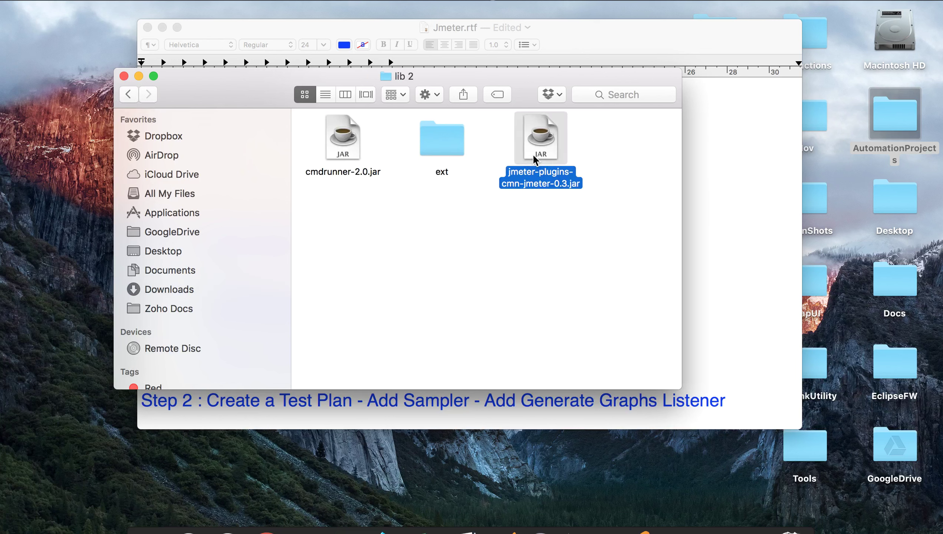
{"action": "left_click", "coordinate": [440, 144]}
{"action": "double_click", "coordinate": [440, 144]}
{"action": "left_click", "coordinate": [357, 146]}
{"action": "left_click", "coordinate": [455, 149]}
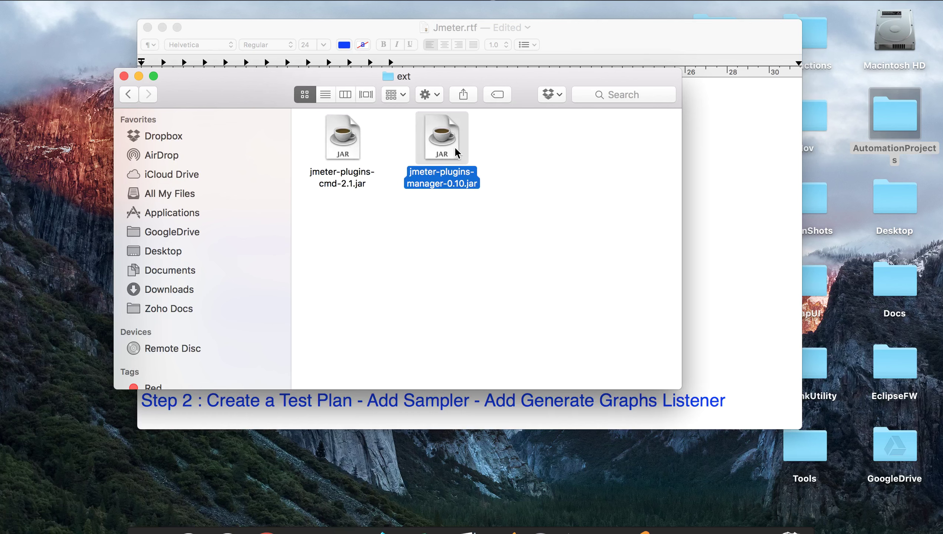
{"action": "left_click", "coordinate": [124, 76]}
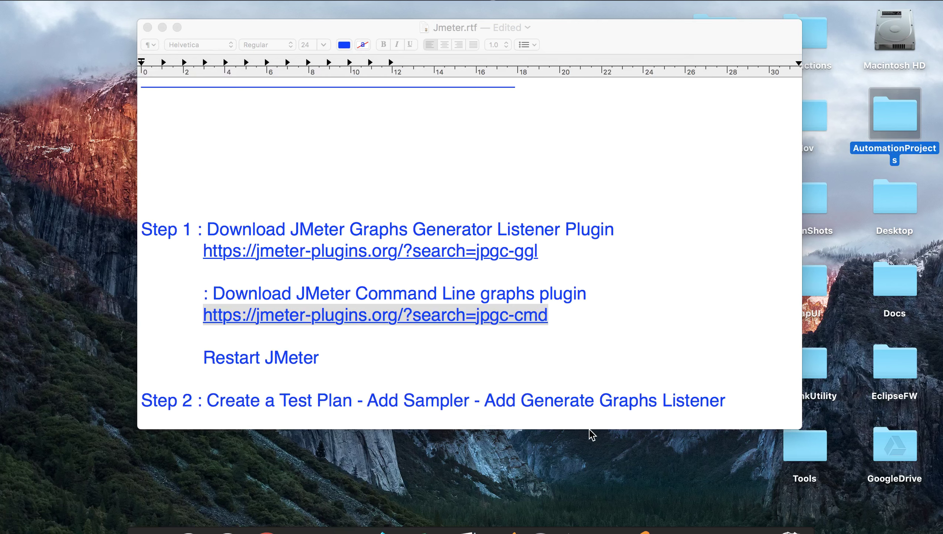
Step: Browse the lib folder and its ext subfolder inside apache-jmeter-3.0 in Tools, and close the Finder window
{"action": "left_click", "coordinate": [670, 518]}
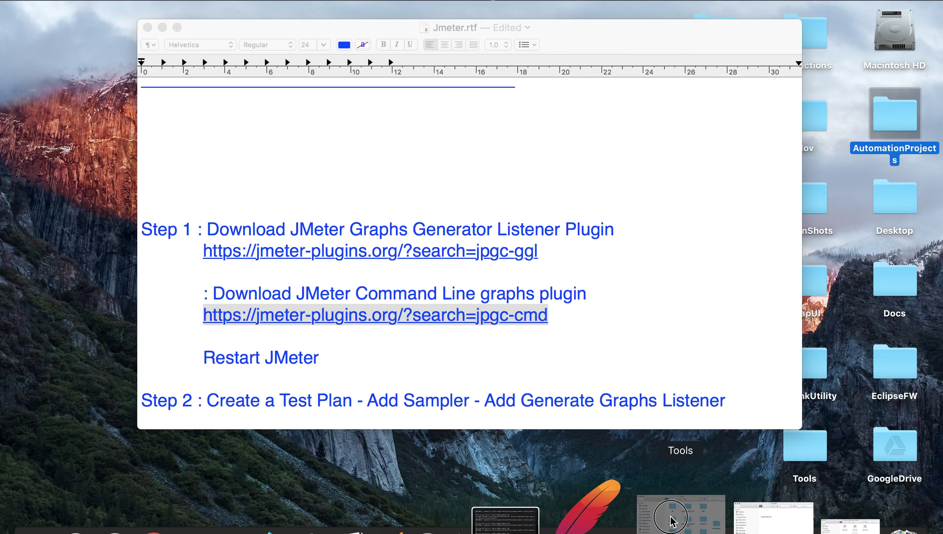
{"action": "double_click", "coordinate": [441, 144]}
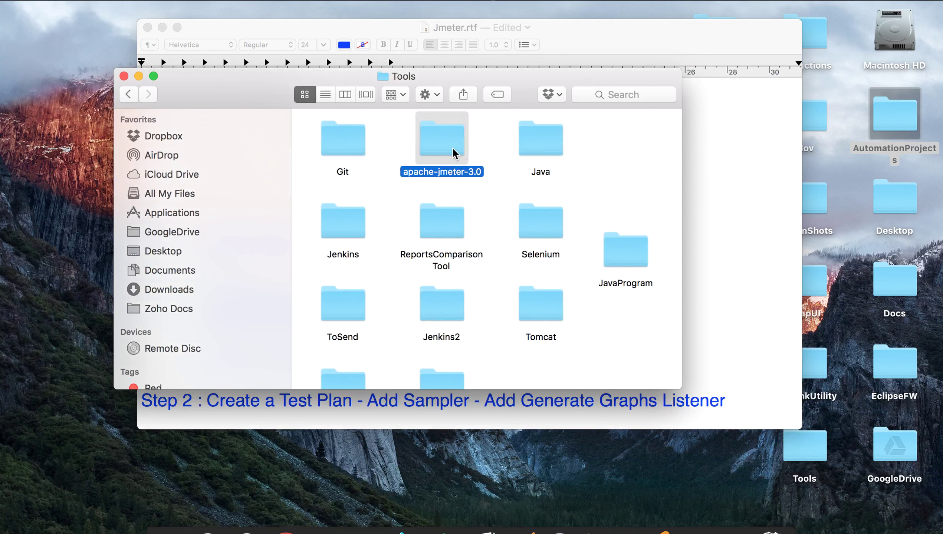
{"action": "left_click", "coordinate": [542, 230]}
{"action": "double_click", "coordinate": [542, 229]}
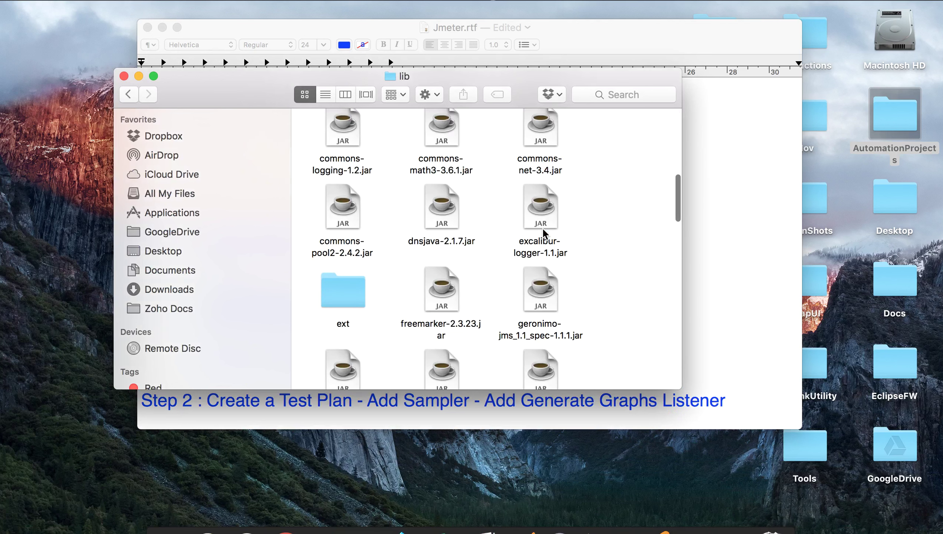
{"action": "scroll", "coordinate": [424, 205], "scroll_direction": "up", "scroll_amount": 10}
{"action": "scroll", "coordinate": [424, 204], "scroll_direction": "down", "scroll_amount": 2}
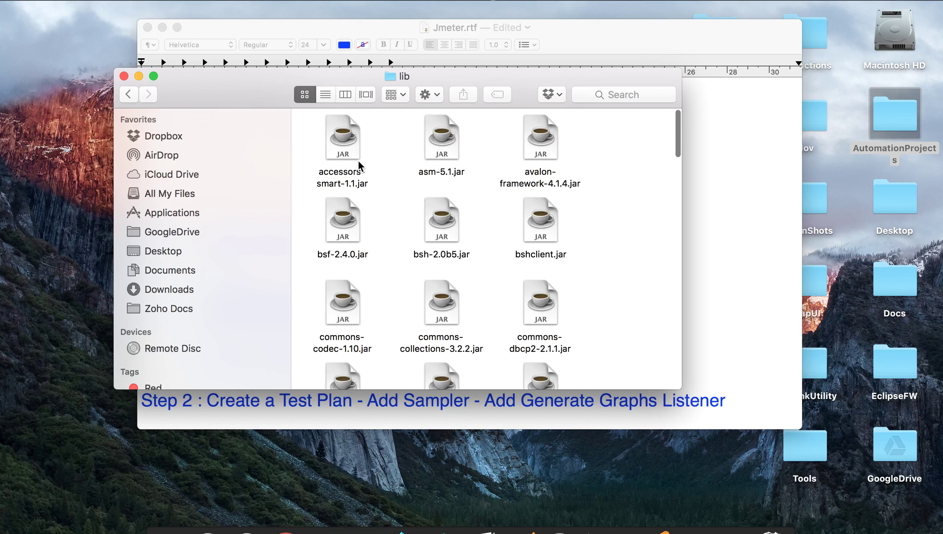
{"action": "scroll", "coordinate": [418, 225], "scroll_direction": "down", "scroll_amount": 15}
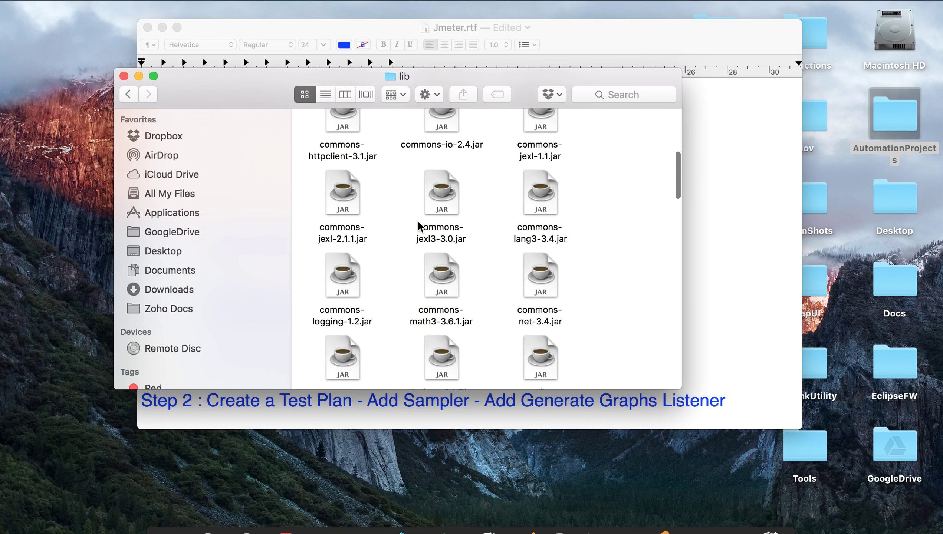
{"action": "left_click", "coordinate": [351, 240]}
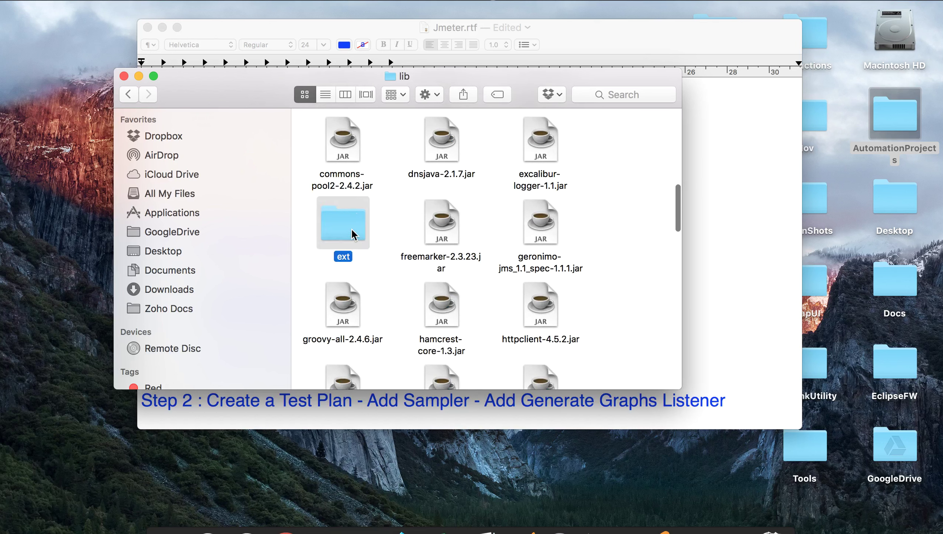
{"action": "double_click", "coordinate": [350, 234]}
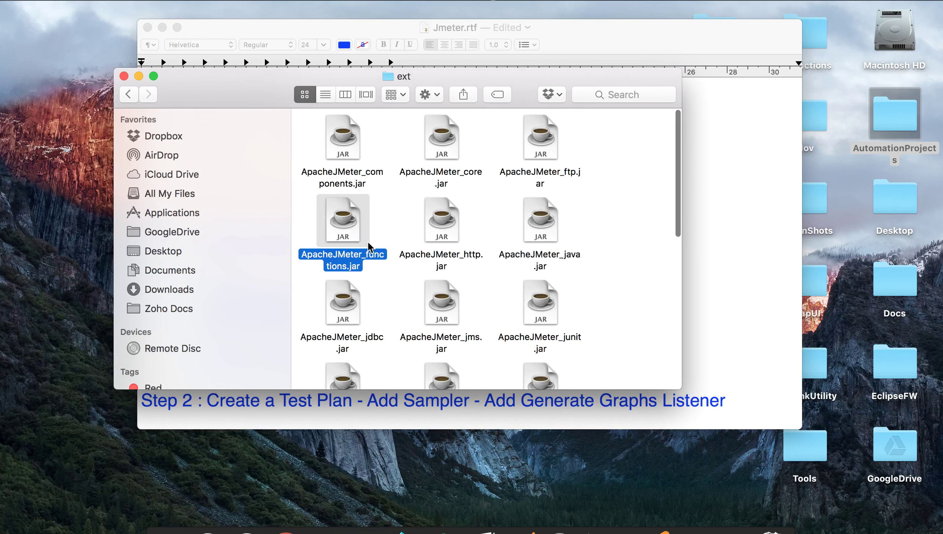
{"action": "left_click", "coordinate": [124, 76]}
Step: Review the notes on restarting JMeter and on Step 2, creating a test plan with a sampler and graphs listener
{"action": "scroll", "coordinate": [336, 342], "scroll_direction": "down", "scroll_amount": 3}
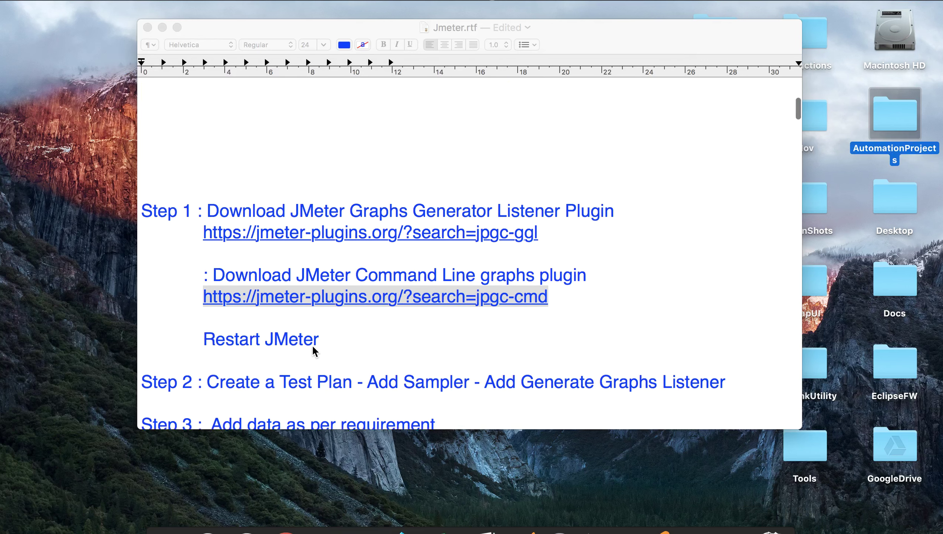
{"action": "scroll", "coordinate": [312, 345], "scroll_direction": "up", "scroll_amount": 2}
{"action": "left_click", "coordinate": [241, 351]}
{"action": "left_click_drag", "start_coordinate": [196, 349], "coordinate": [346, 362]}
{"action": "left_click", "coordinate": [345, 354]}
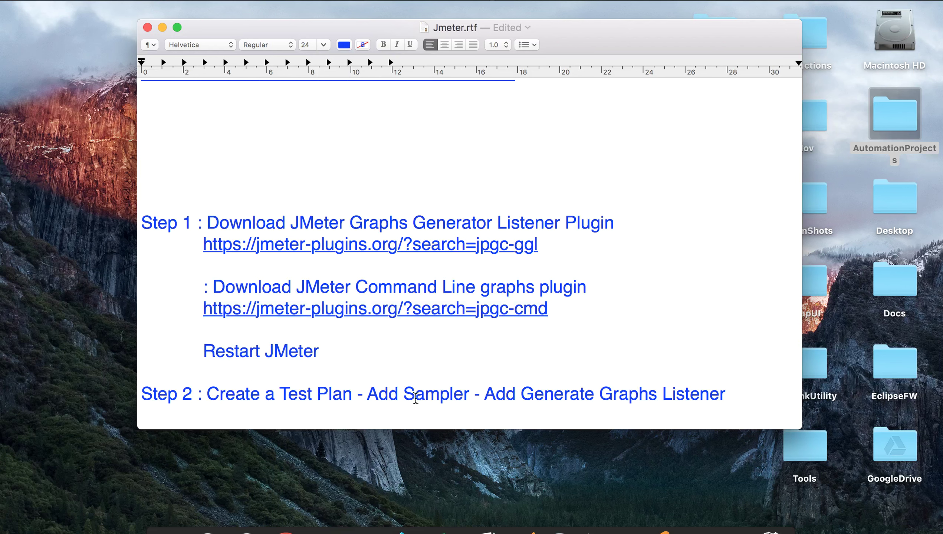
{"action": "scroll", "coordinate": [530, 394], "scroll_direction": "down", "scroll_amount": 2}
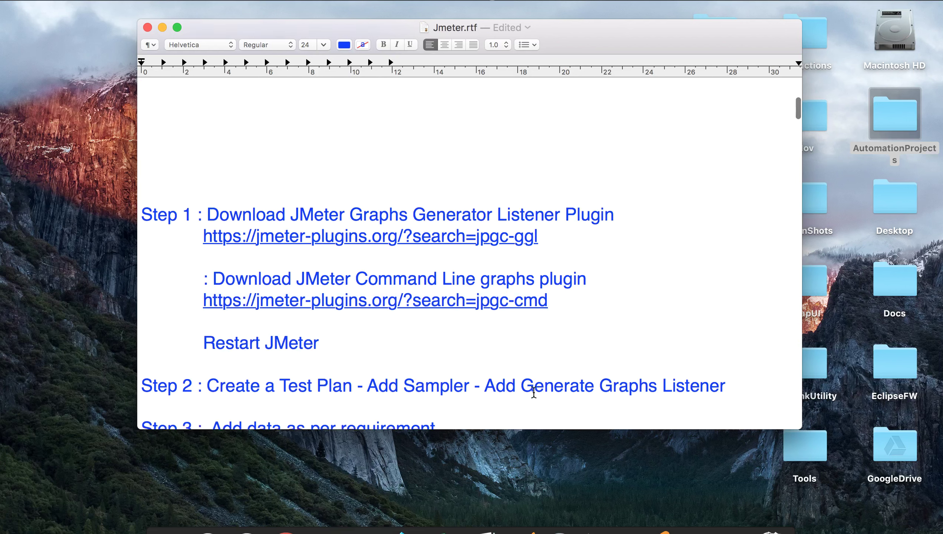
{"action": "left_click_drag", "start_coordinate": [497, 372], "coordinate": [619, 371]}
{"action": "scroll", "coordinate": [623, 371], "scroll_direction": "up", "scroll_amount": 2}
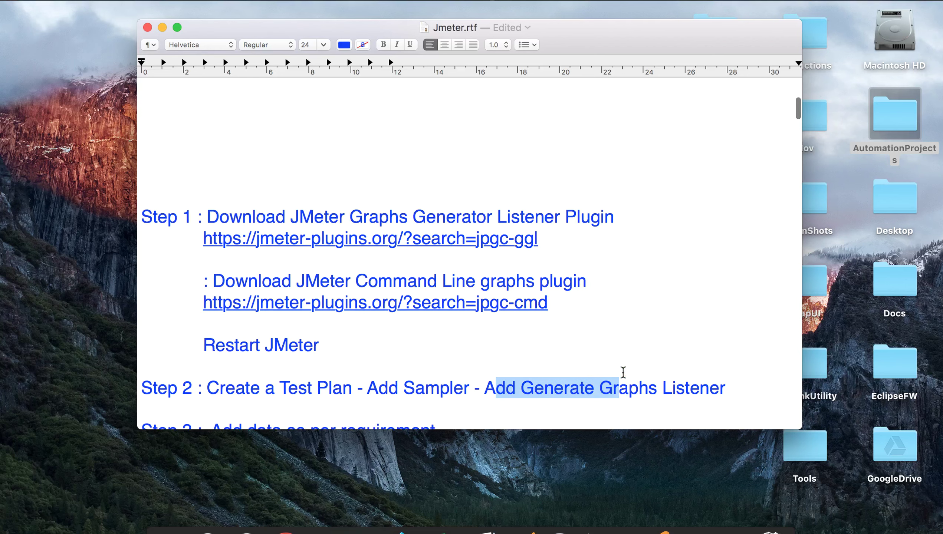
Step: Switch to Apache JMeter and add a standard Thread Group to the Test Plan
{"action": "left_click", "coordinate": [655, 526]}
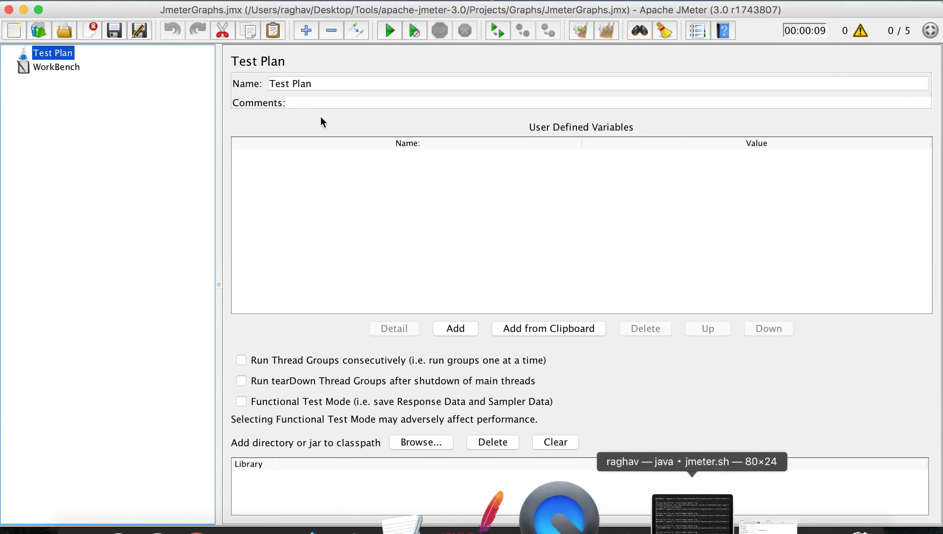
{"action": "right_click", "coordinate": [59, 60]}
{"action": "mouse_move", "coordinate": [95, 66]}
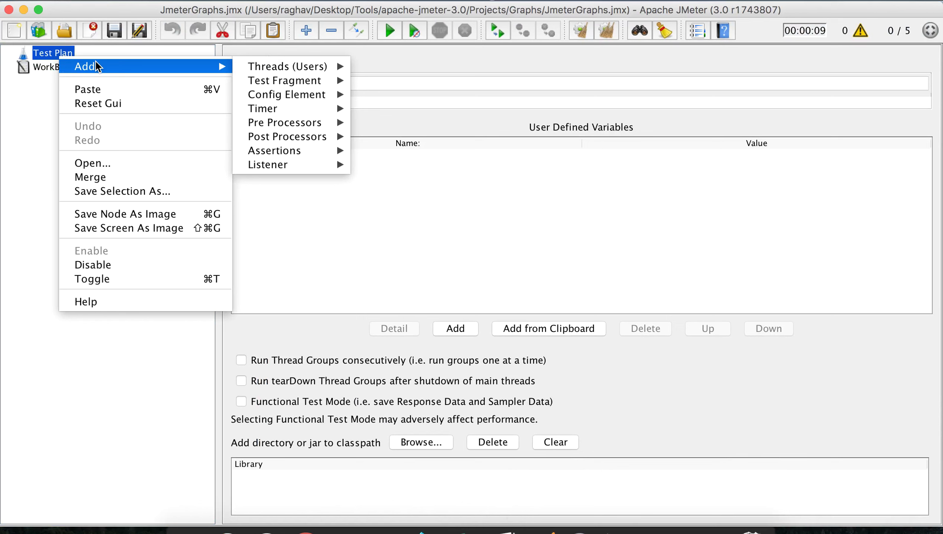
{"action": "mouse_move", "coordinate": [265, 67]}
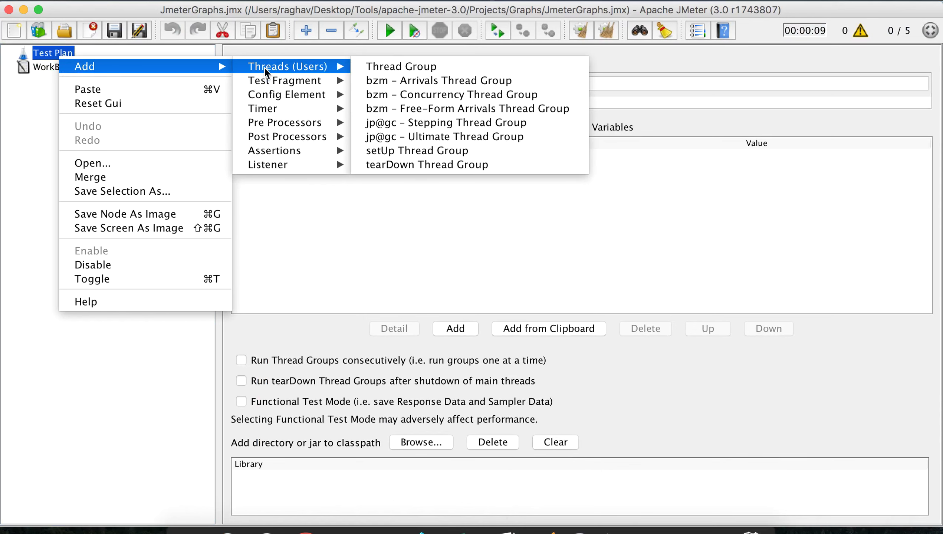
{"action": "left_click", "coordinate": [394, 64]}
Step: Add an HTTP Request sampler to the Thread Group
{"action": "right_click", "coordinate": [66, 67]}
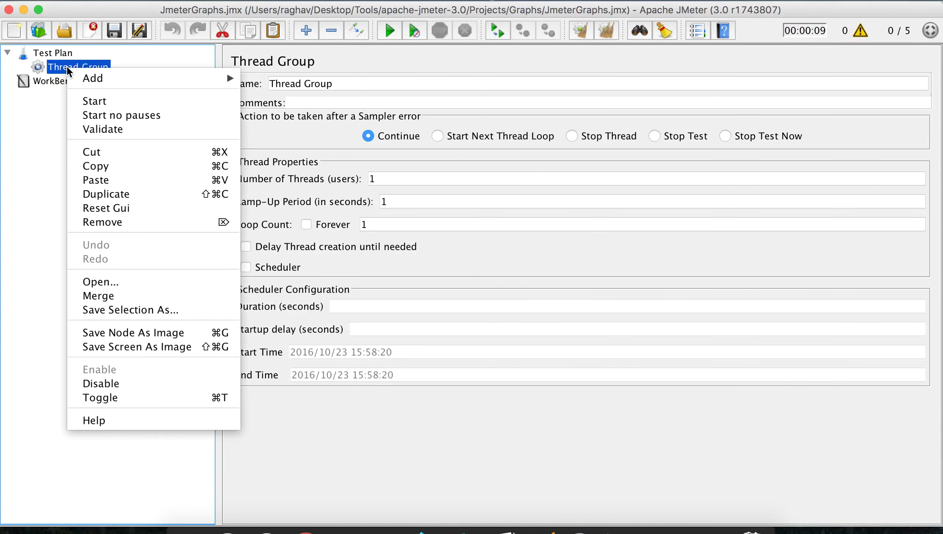
{"action": "mouse_move", "coordinate": [113, 81]}
{"action": "mouse_move", "coordinate": [264, 135]}
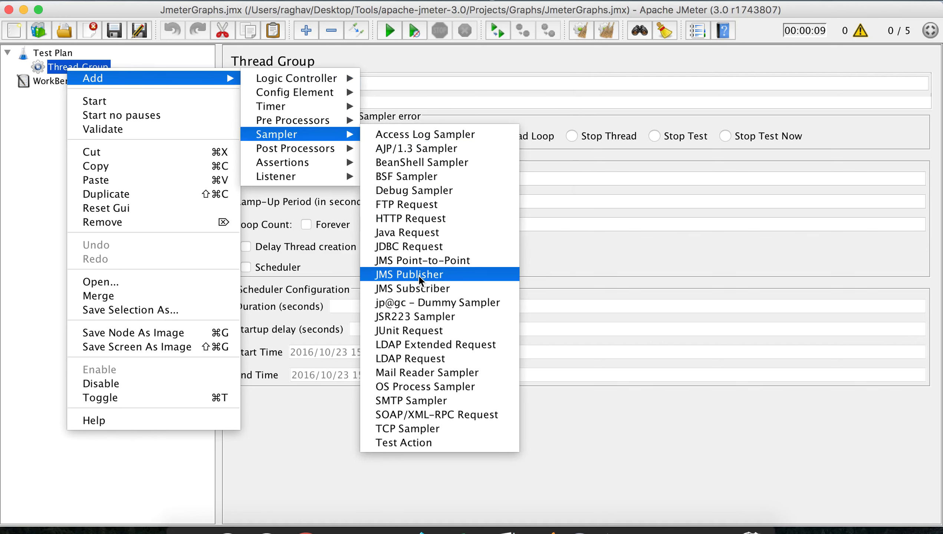
{"action": "left_click", "coordinate": [417, 219]}
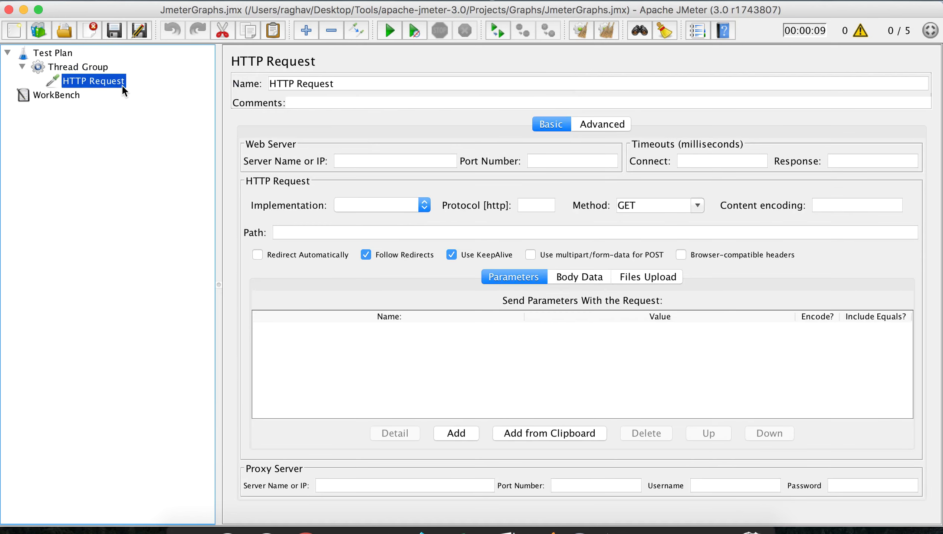
Step: Switch to Chrome, open the bookmarked Life Charger site in a new tab, and copy its address
{"action": "key", "text": "ctrl+Right"}
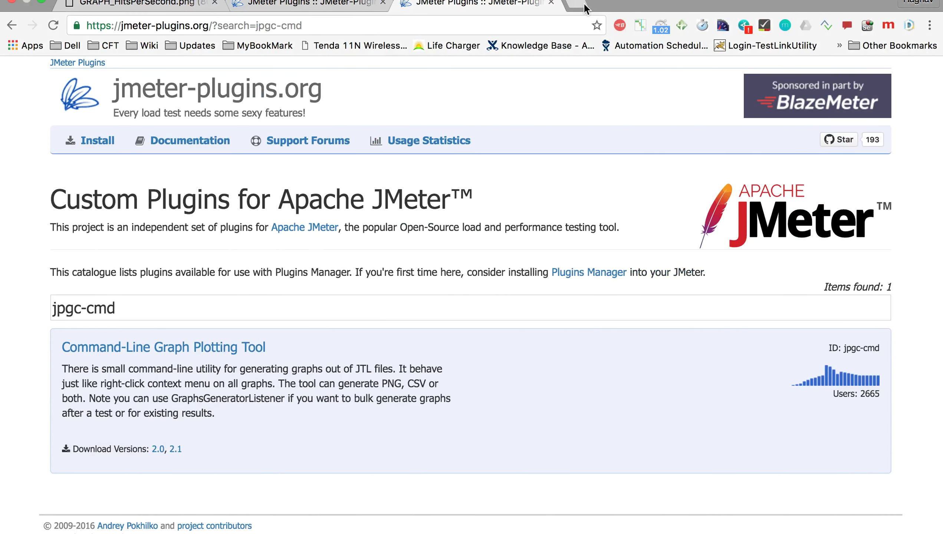
{"action": "left_click", "coordinate": [584, 7]}
{"action": "left_click", "coordinate": [433, 45]}
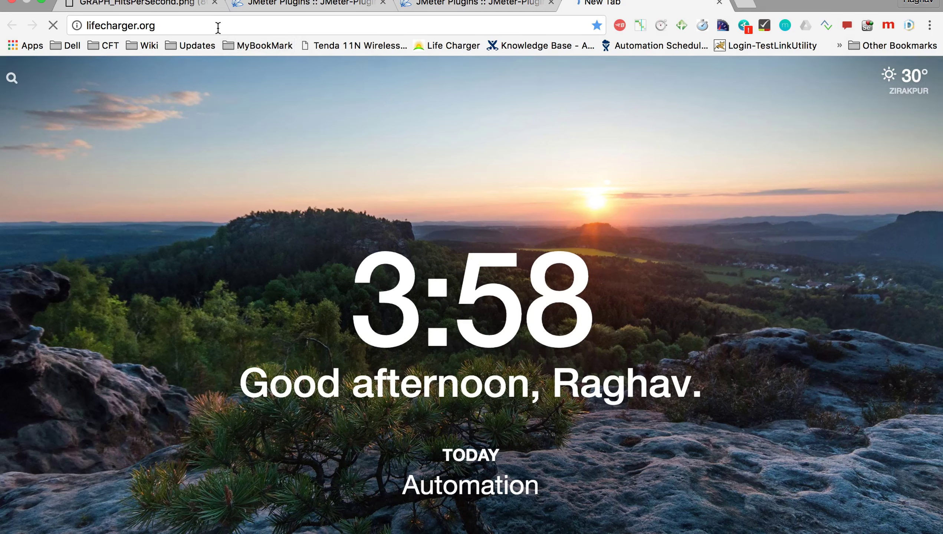
{"action": "left_click", "coordinate": [215, 25]}
{"action": "key", "text": "super+c"}
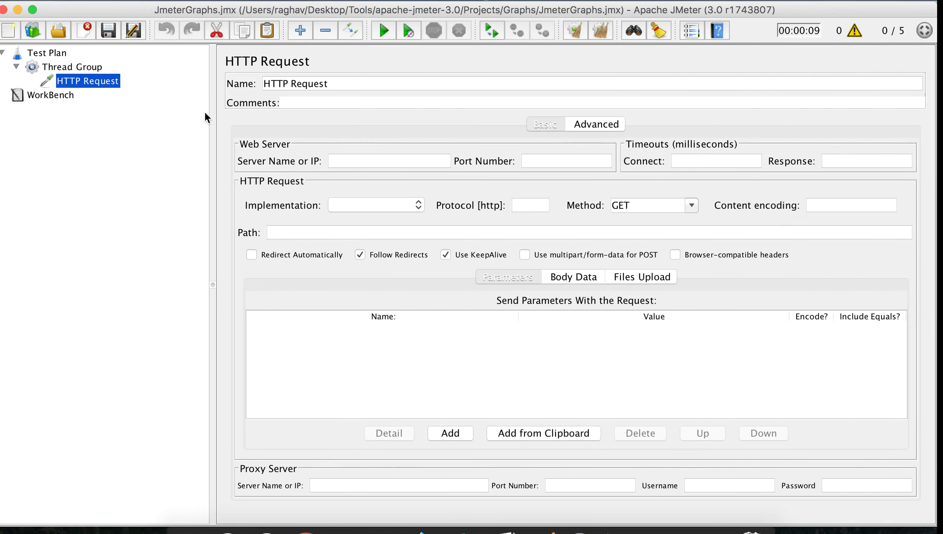
{"action": "left_click", "coordinate": [333, 166]}
{"action": "left_click", "coordinate": [380, 163]}
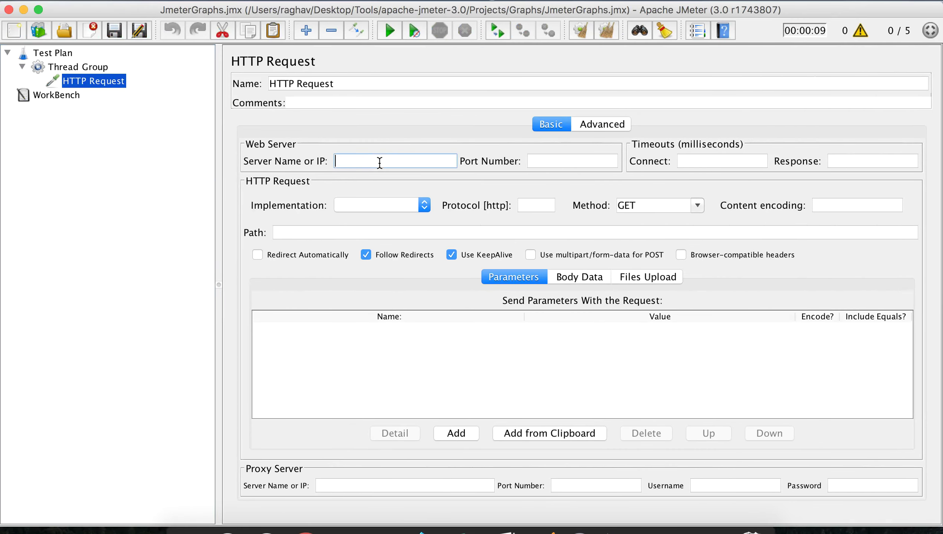
{"action": "key", "text": "super+v"}
{"action": "left_click_drag", "start_coordinate": [369, 162], "coordinate": [271, 165]}
{"action": "key", "text": "BackSpace"}
{"action": "left_click", "coordinate": [419, 162]}
{"action": "key", "text": "BackSpace"}
{"action": "left_click", "coordinate": [338, 230]}
Step: Rename the HTTP Request sampler to HomePage
{"action": "left_click", "coordinate": [75, 80]}
{"action": "type", "text": "Htt"}
{"action": "key", "text": "BackSpace"}
{"action": "key", "text": "BackSpace"}
{"action": "type", "text": "omePage"}
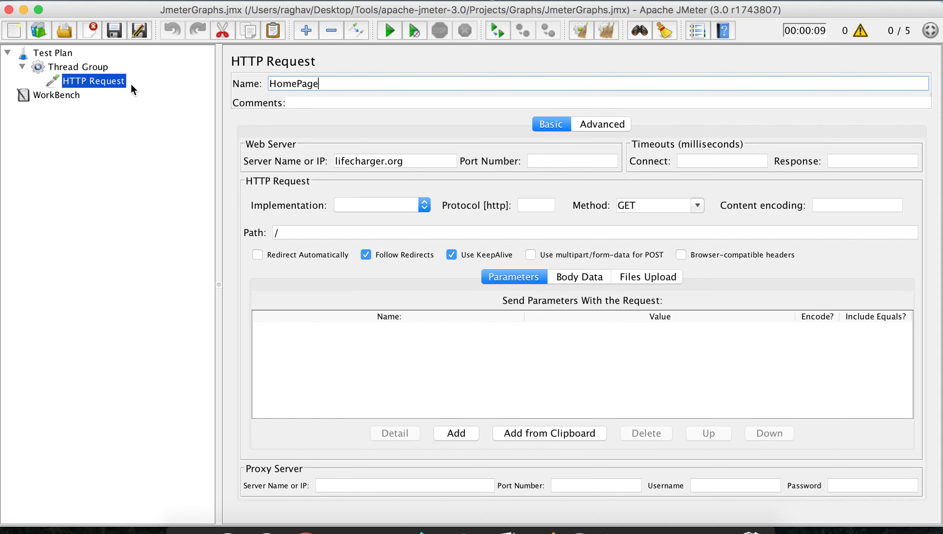
Step: Copy the HomePage sampler and paste two duplicates of it into the Thread Group
{"action": "left_click", "coordinate": [87, 69]}
{"action": "right_click", "coordinate": [88, 85]}
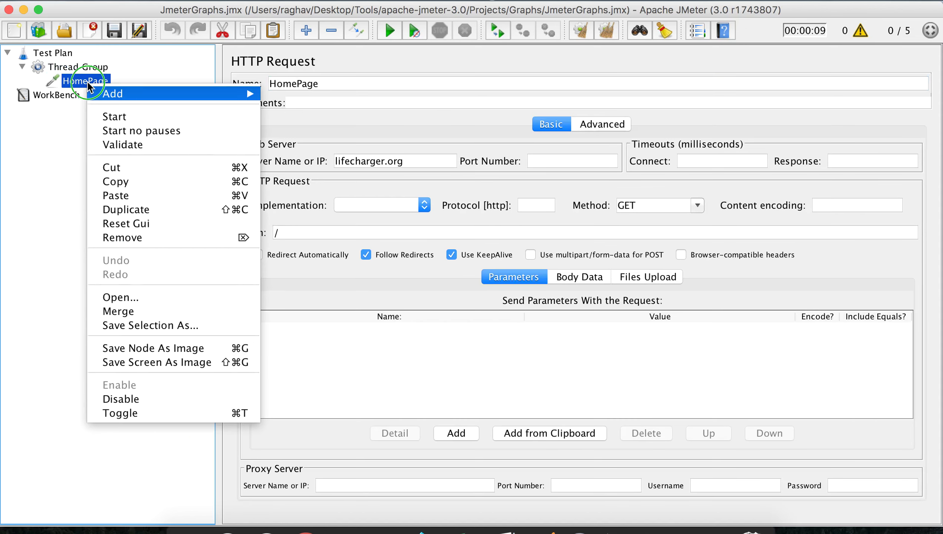
{"action": "mouse_move", "coordinate": [118, 108]}
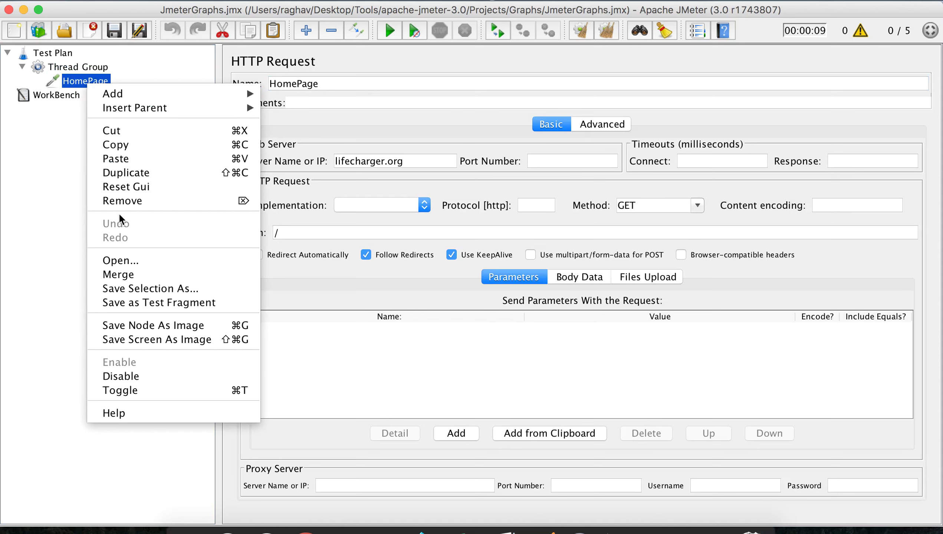
{"action": "left_click", "coordinate": [120, 145]}
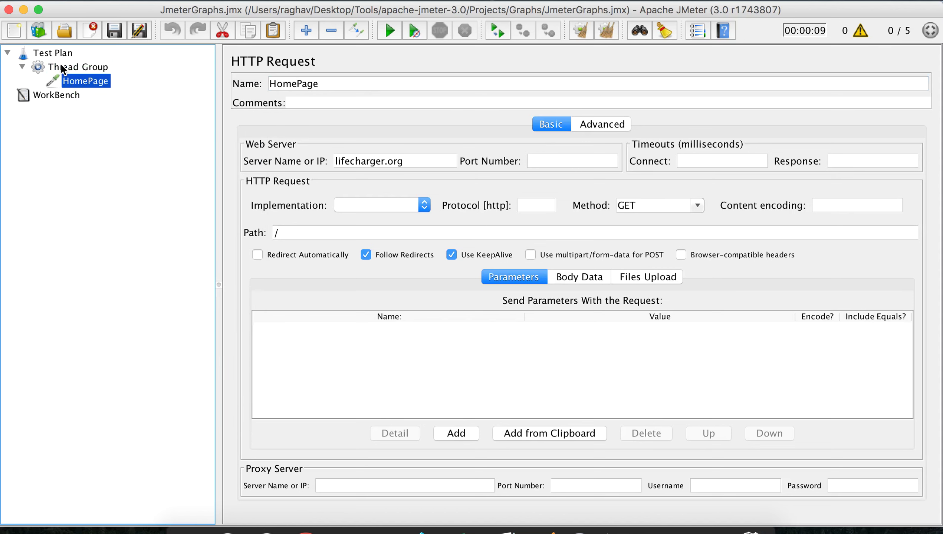
{"action": "right_click", "coordinate": [60, 64]}
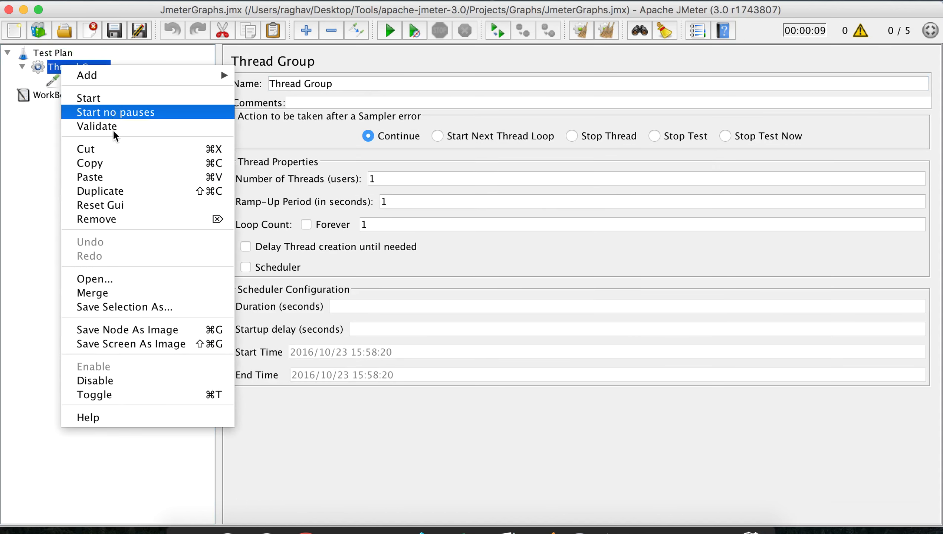
{"action": "left_click", "coordinate": [109, 176]}
{"action": "right_click", "coordinate": [78, 64]}
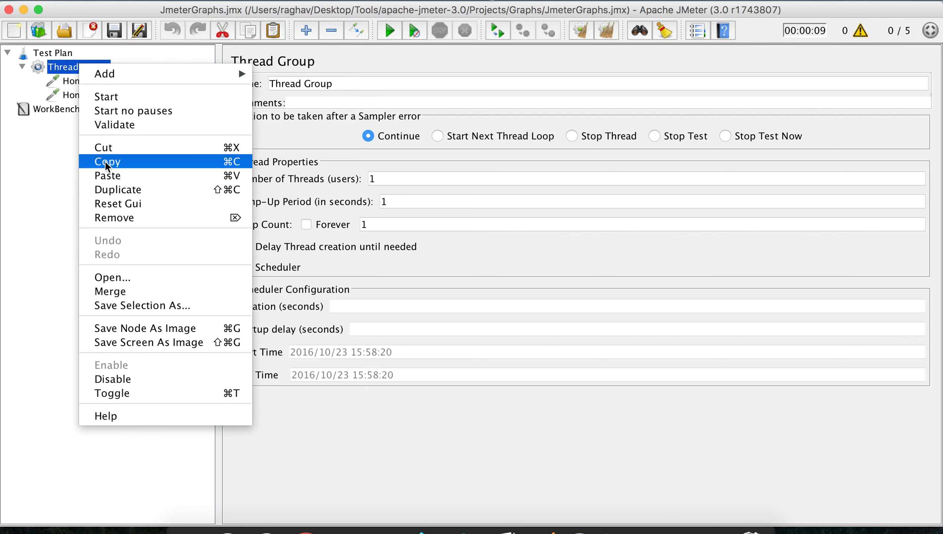
{"action": "left_click", "coordinate": [109, 176]}
Step: Select the second HomePage sampler, open the Archives page of Life Charger in Chrome, and copy the archives/ part of its address
{"action": "left_click", "coordinate": [89, 97]}
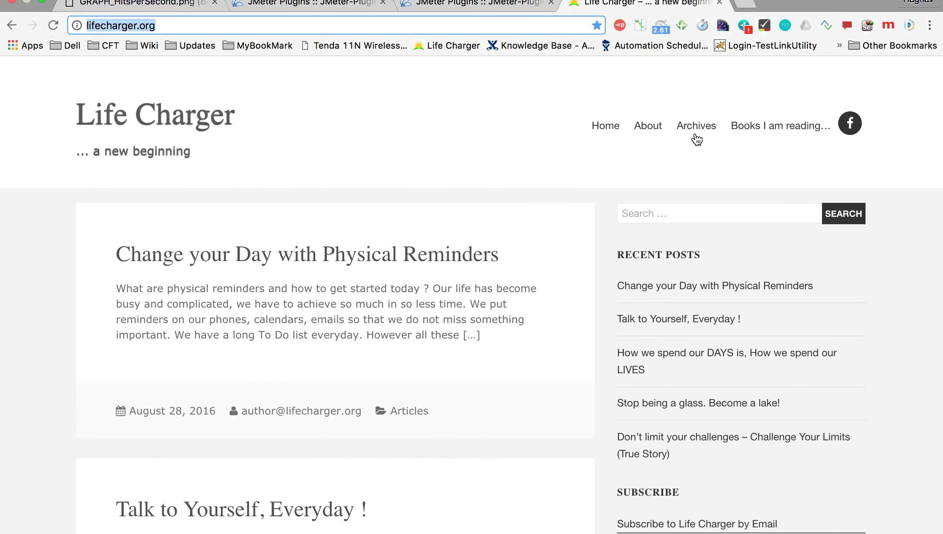
{"action": "left_click", "coordinate": [697, 133]}
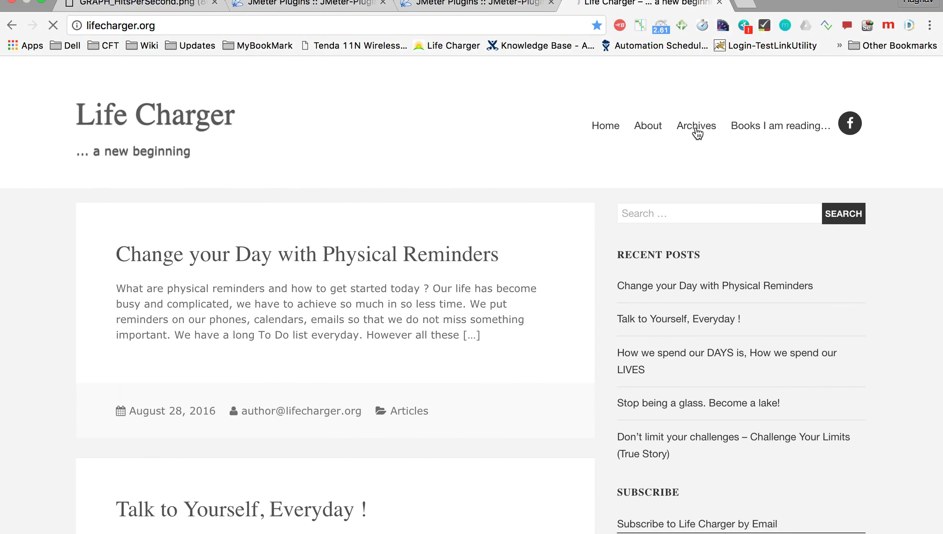
{"action": "left_click", "coordinate": [169, 25]}
{"action": "left_click", "coordinate": [164, 26]}
{"action": "double_click", "coordinate": [163, 27]}
{"action": "key", "text": "super+c"}
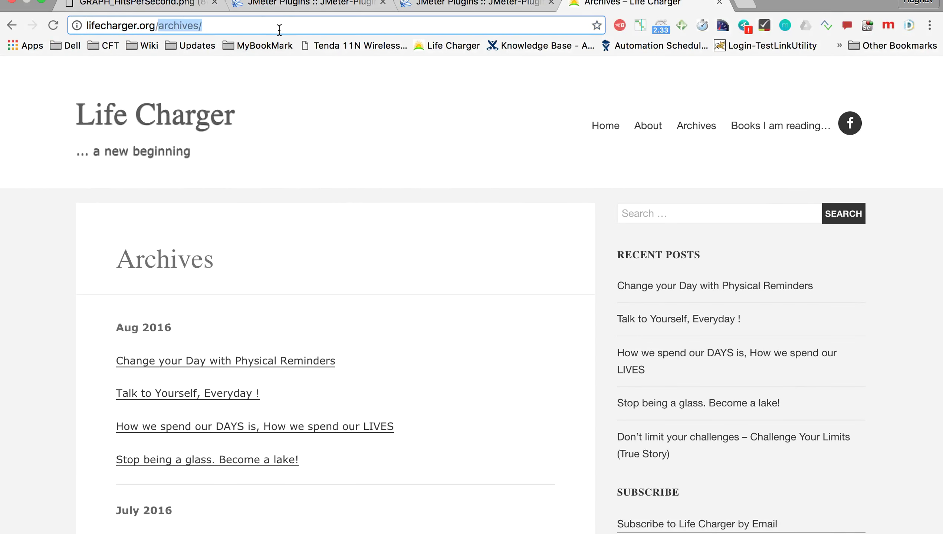
Step: In JMeter, set the second sampler's path to /archives/ and rename it ArchivePage
{"action": "key", "text": "ctrl+Left"}
{"action": "left_click", "coordinate": [308, 232]}
{"action": "key", "text": "super+v"}
{"action": "type", "text": "/"}
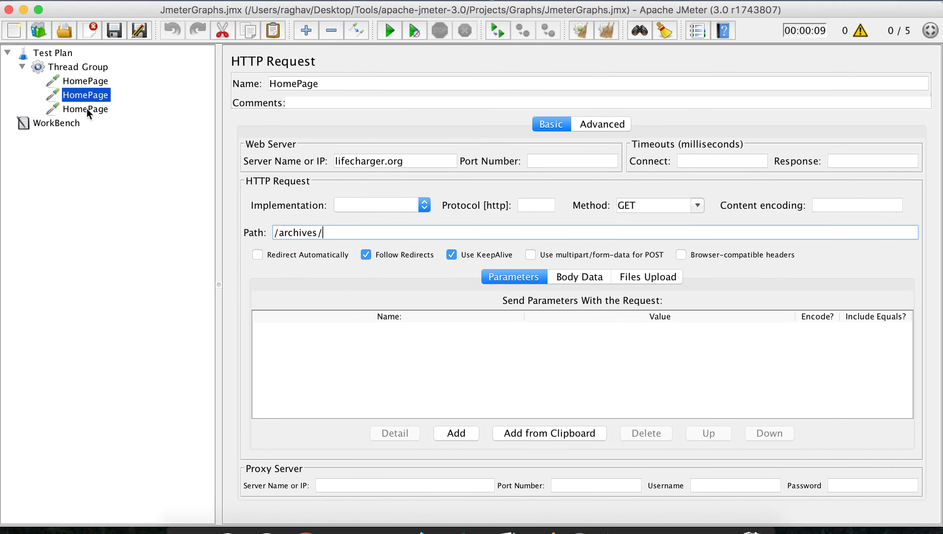
{"action": "left_click", "coordinate": [346, 83]}
{"action": "key", "text": "super+a"}
{"action": "type", "text": "Ar"}
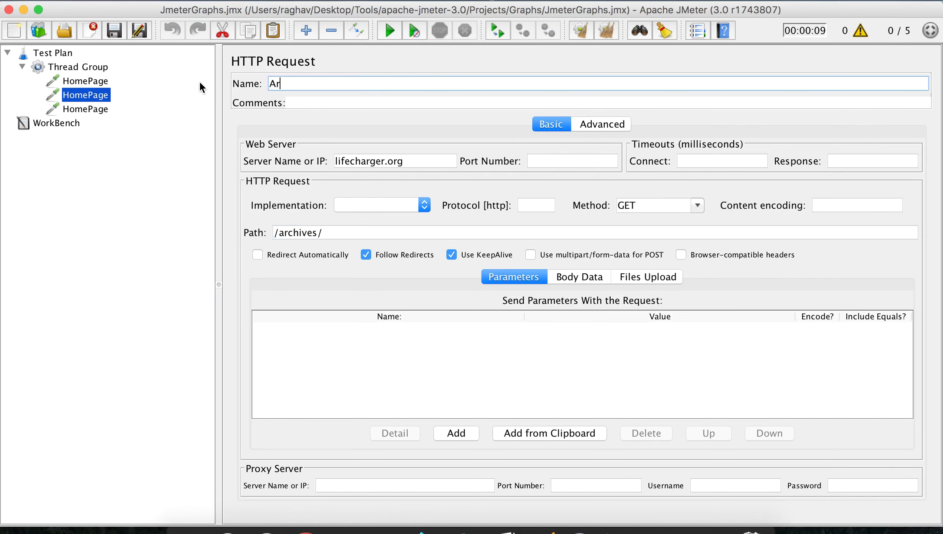
{"action": "type", "text": "chivePage"}
Step: Select the third sampler, open the About page of Life Charger in Chrome, and copy the about/ part of its address
{"action": "left_click", "coordinate": [83, 109]}
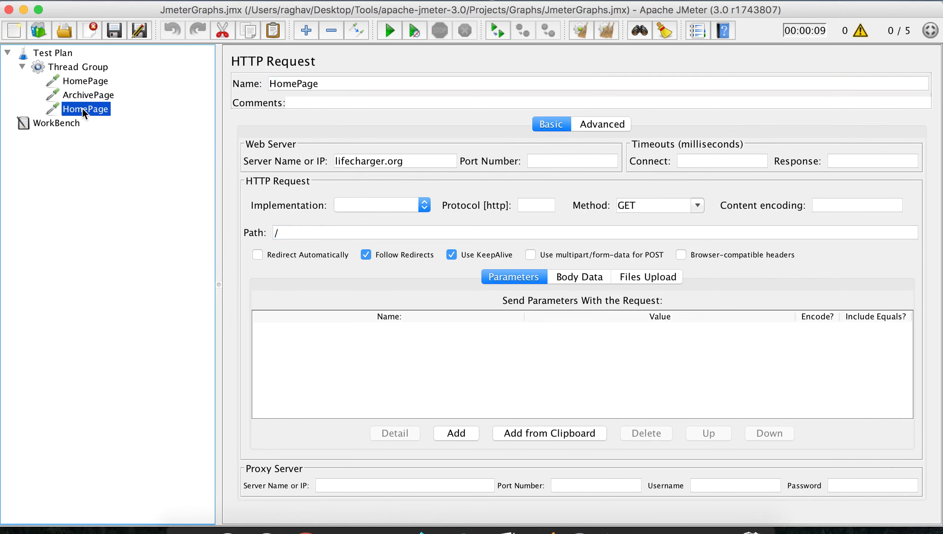
{"action": "key", "text": "ctrl+Right"}
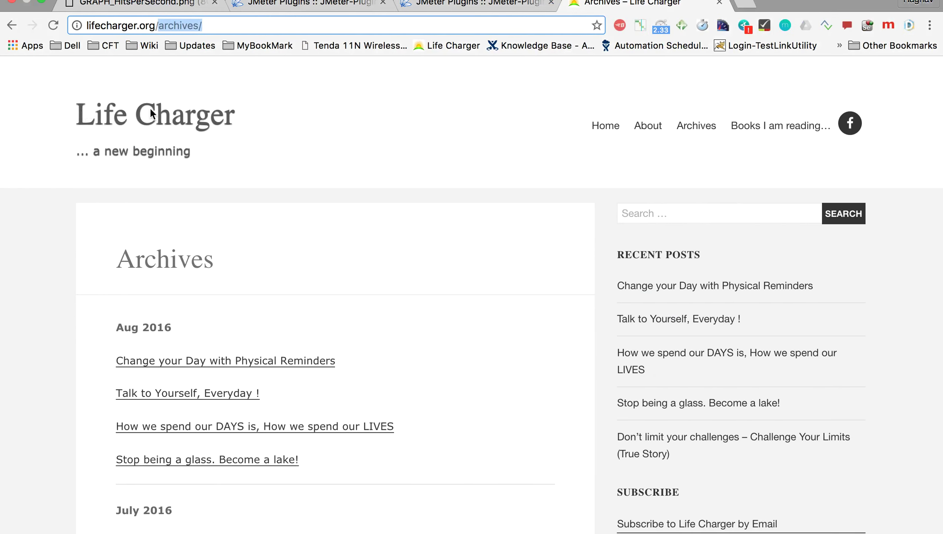
{"action": "left_click", "coordinate": [648, 127]}
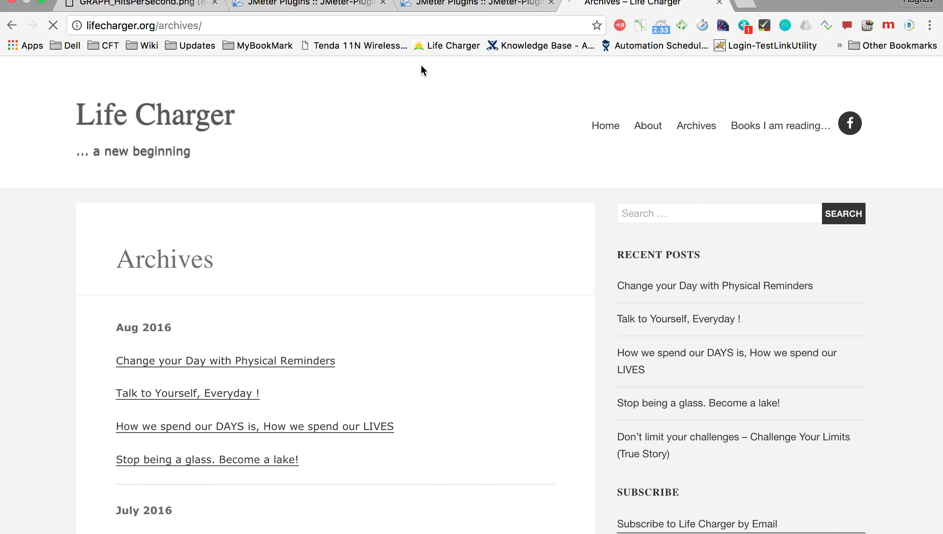
{"action": "left_click_drag", "start_coordinate": [158, 25], "coordinate": [249, 25]}
{"action": "key", "text": "super+c"}
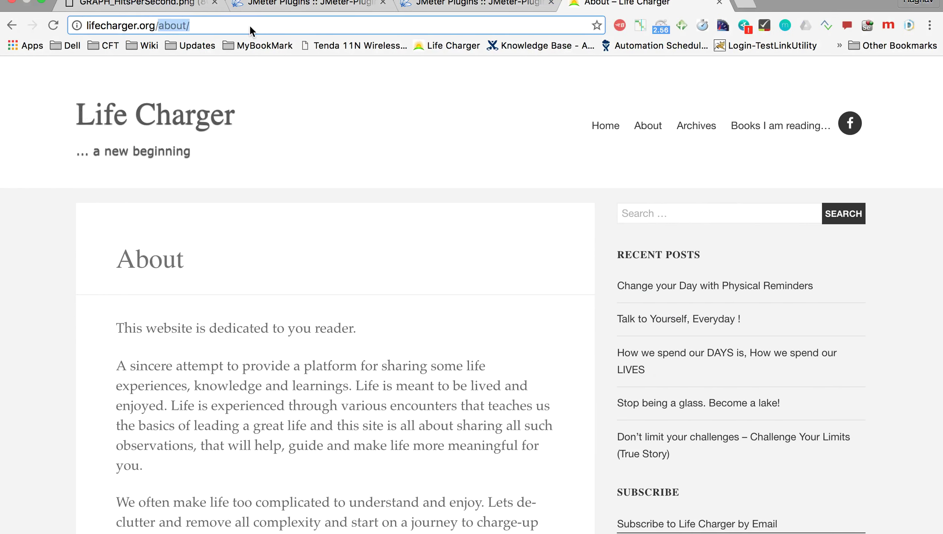
Step: In JMeter, set the third sampler's path to /about/, rename it AboutPage, and check the ArchivePage sampler
{"action": "key", "text": "ctrl+Left"}
{"action": "left_click", "coordinate": [302, 232]}
{"action": "key", "text": "super+v"}
{"action": "left_click_drag", "start_coordinate": [321, 83], "coordinate": [207, 89]}
{"action": "type", "text": "Ab"}
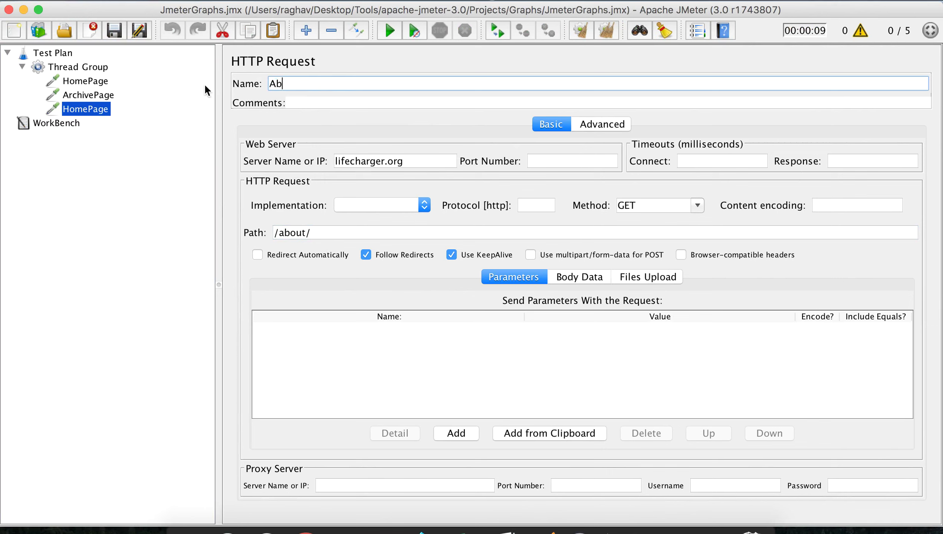
{"action": "type", "text": "outPage"}
{"action": "left_click", "coordinate": [96, 94]}
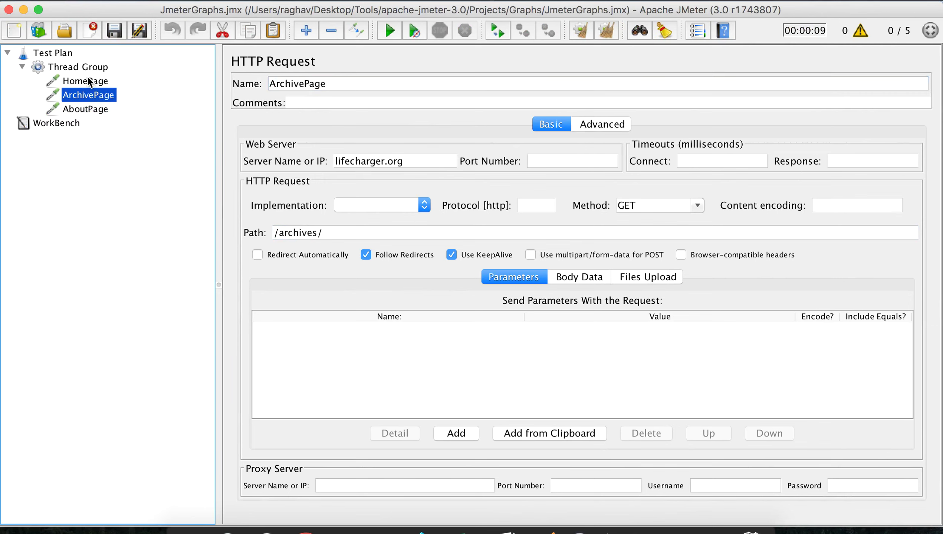
Step: Add a View Results Tree listener to the Thread Group
{"action": "left_click", "coordinate": [81, 68]}
{"action": "right_click", "coordinate": [83, 68]}
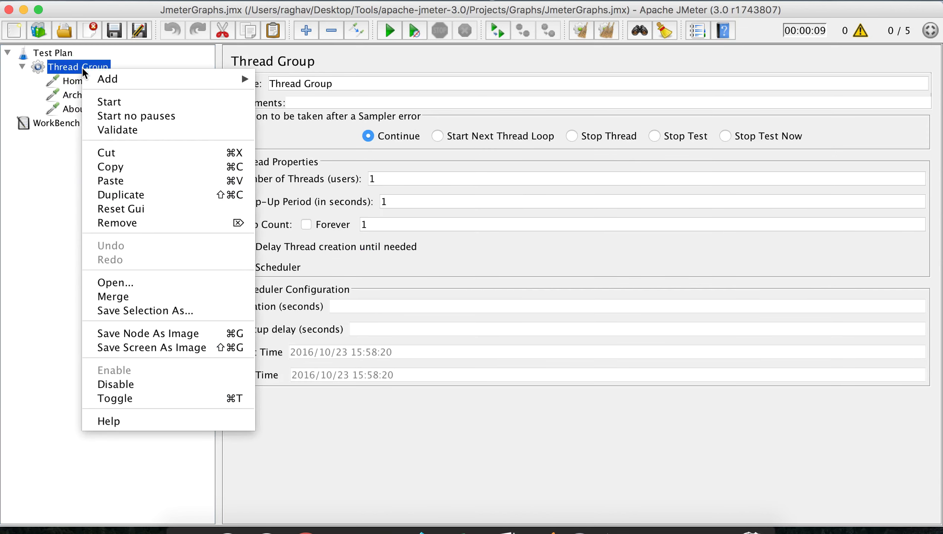
{"action": "mouse_move", "coordinate": [161, 85]}
{"action": "mouse_move", "coordinate": [317, 180]}
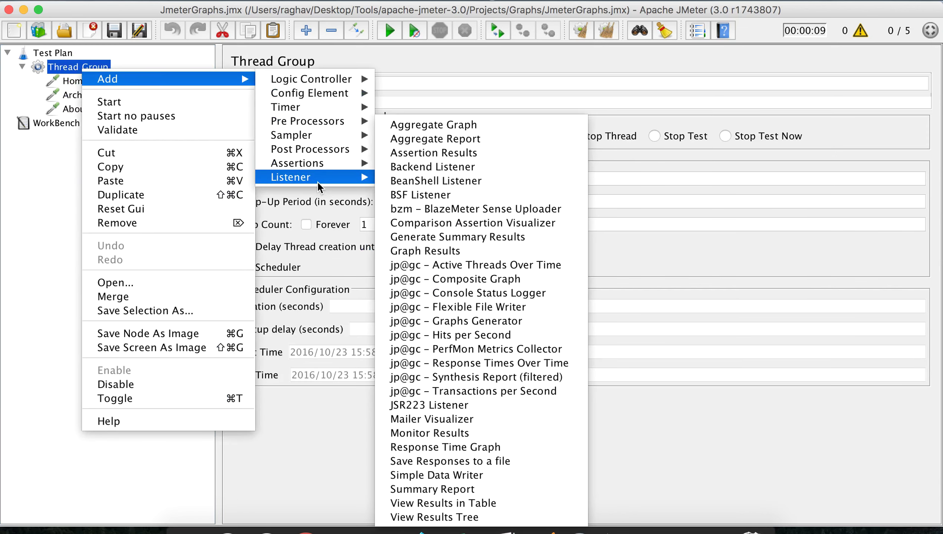
{"action": "left_click", "coordinate": [462, 515]}
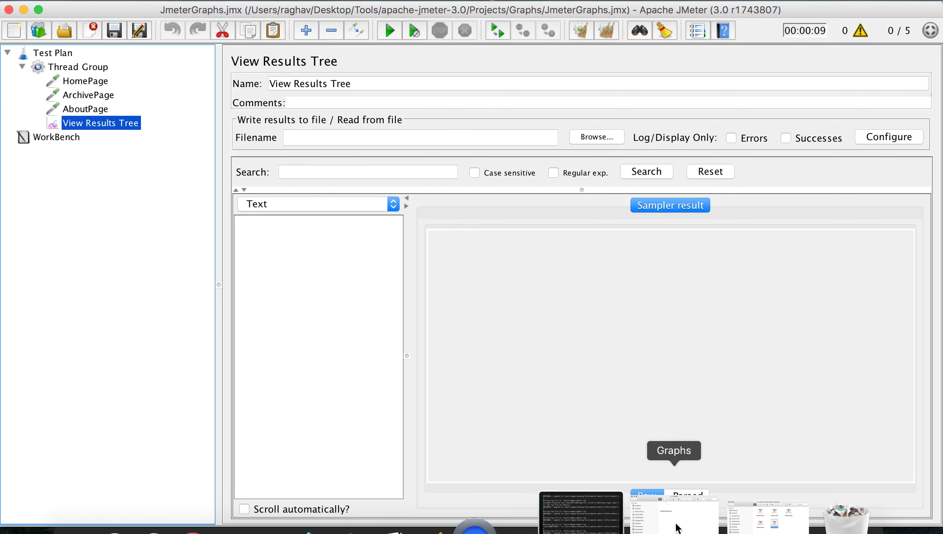
Step: Open the Graphs folder in Finder, copy the folder location from the file info of JmeterGraphs.jmx, and close the info window
{"action": "left_click", "coordinate": [677, 528]}
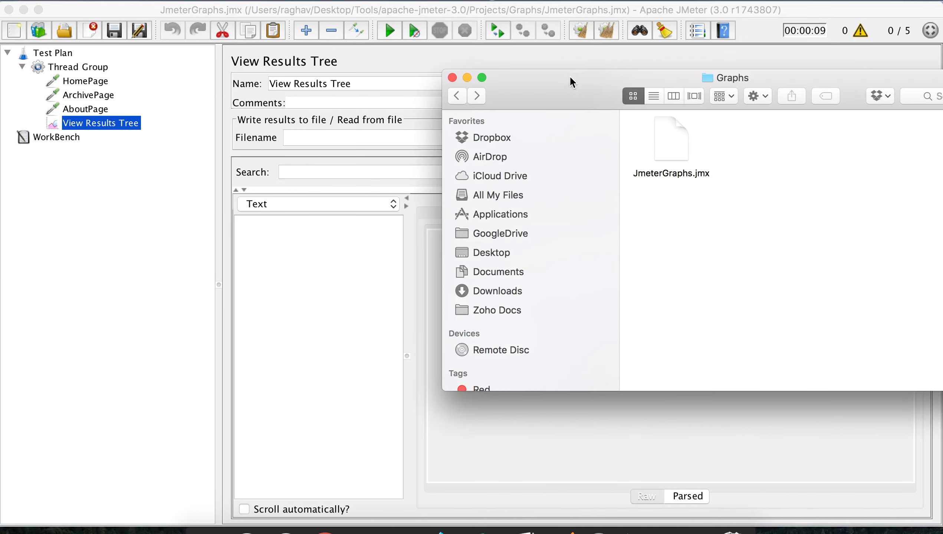
{"action": "left_click_drag", "start_coordinate": [573, 89], "coordinate": [454, 105]}
{"action": "left_click", "coordinate": [555, 165]}
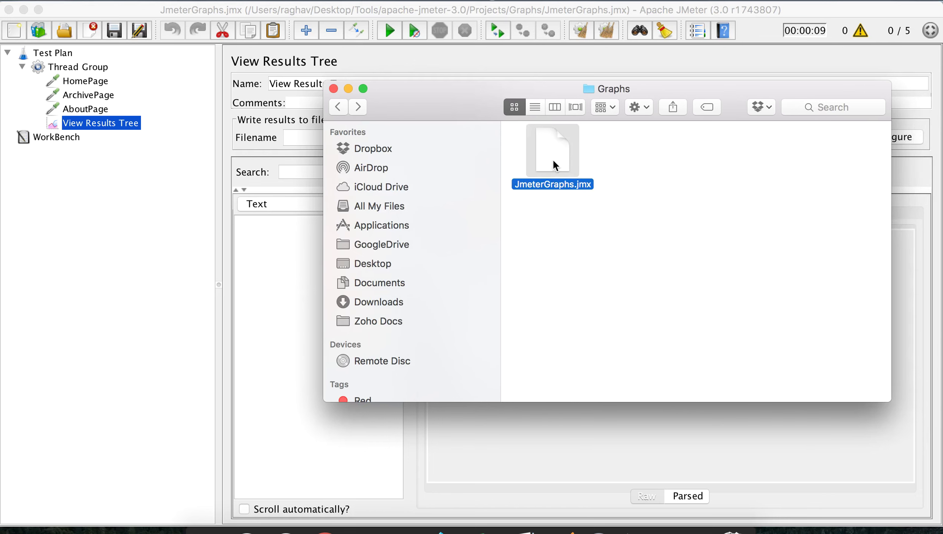
{"action": "key", "text": "super+i"}
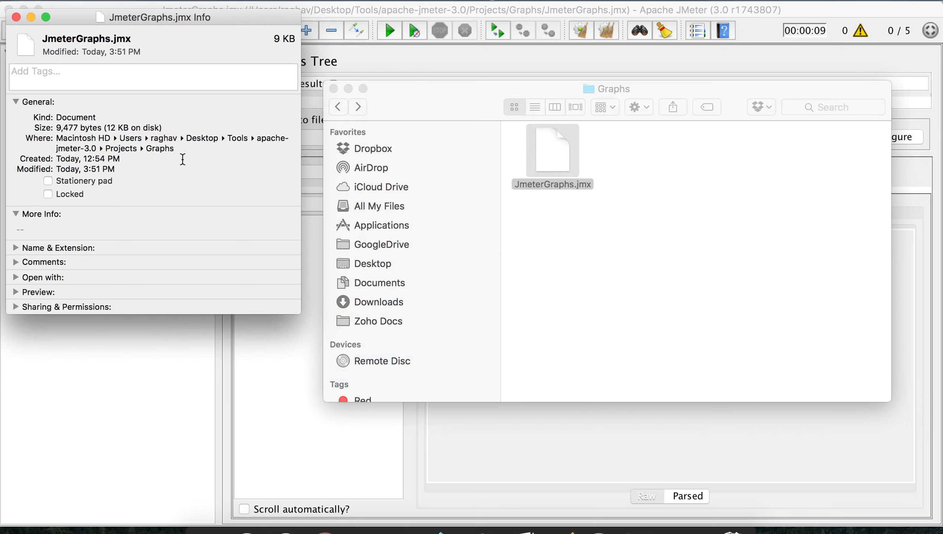
{"action": "left_click_drag", "start_coordinate": [180, 156], "coordinate": [57, 143]}
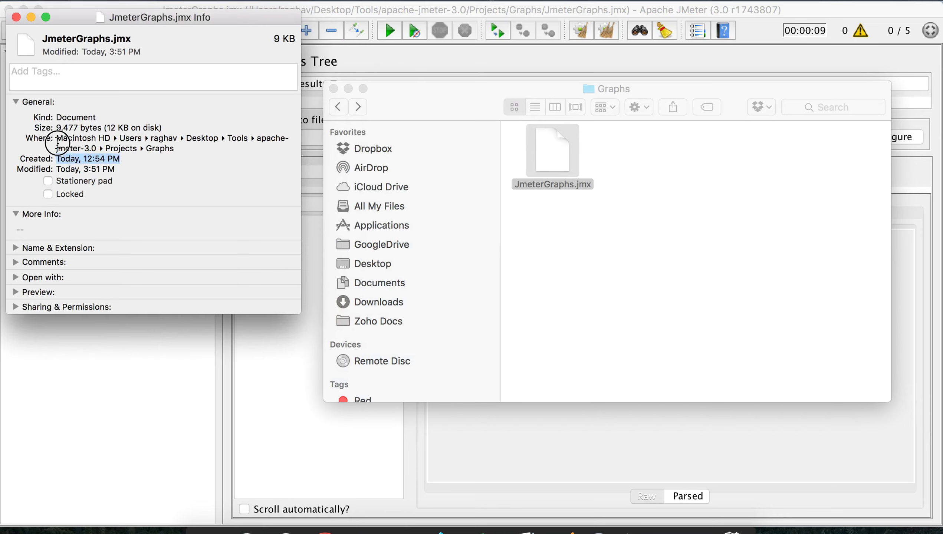
{"action": "left_click_drag", "start_coordinate": [175, 152], "coordinate": [36, 136]}
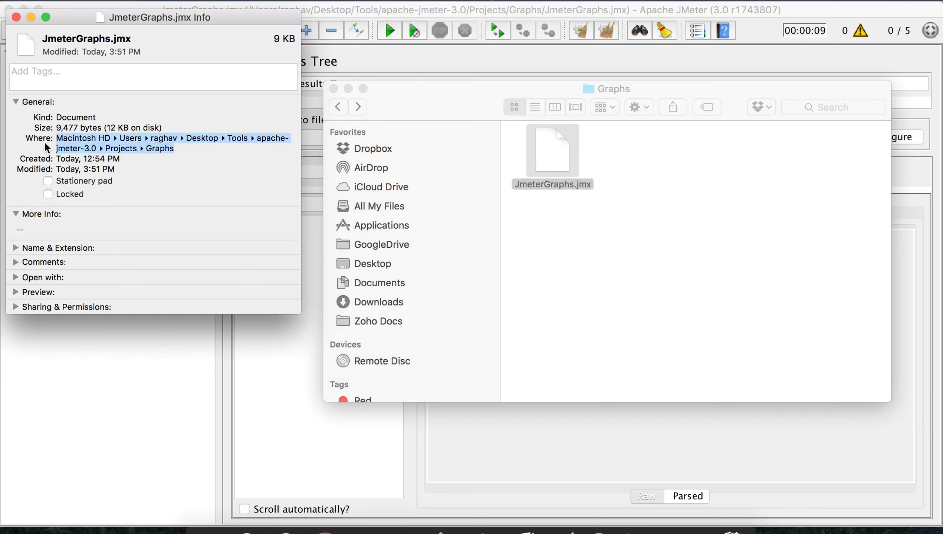
{"action": "left_click", "coordinate": [15, 17]}
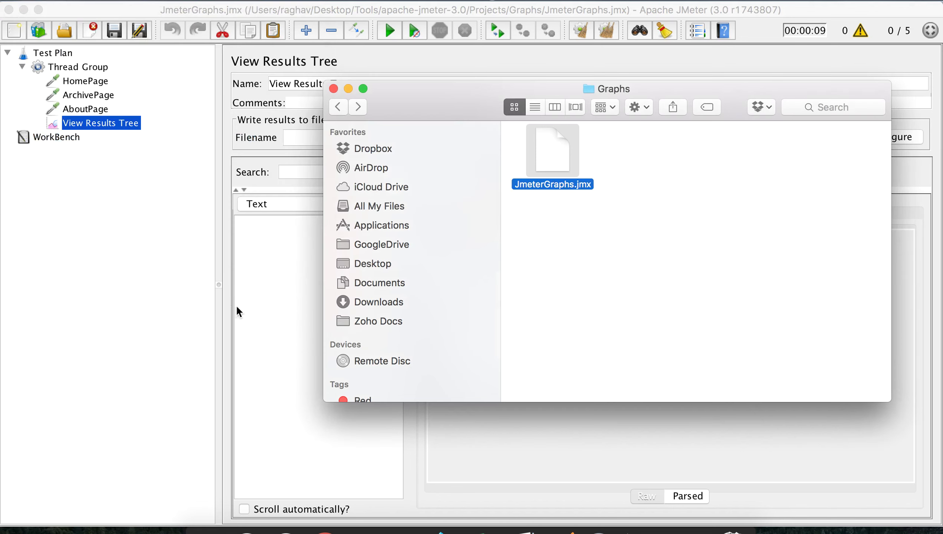
Step: In JMeter, set the View Results Tree output file to Results/Result.csv beneath the copied Graphs folder path
{"action": "left_click", "coordinate": [238, 309]}
{"action": "left_click", "coordinate": [334, 136]}
{"action": "type", "text": "/Users/raghav/Desktop/Tools/apache-jmeter-3.0/Projects/Graphs"}
{"action": "type", "text": "/Results"}
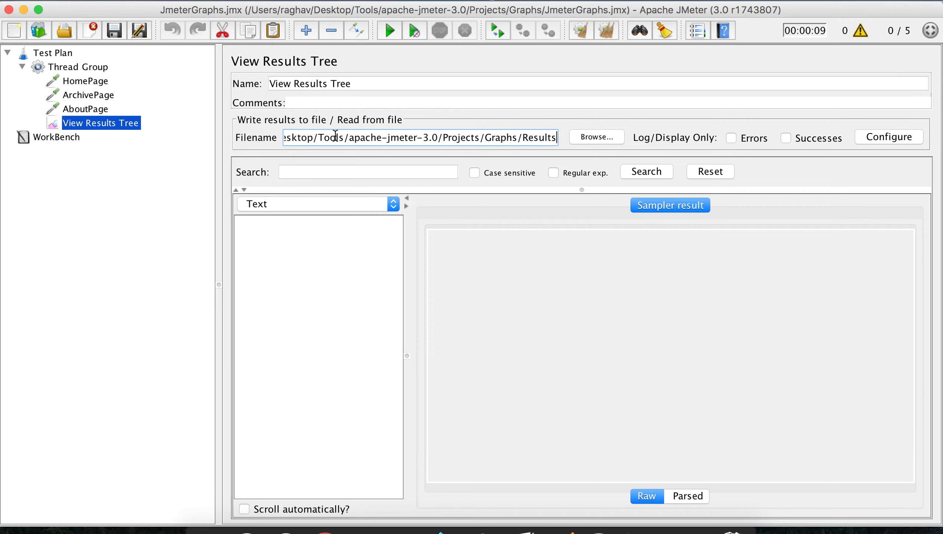
{"action": "type", "text": "/"}
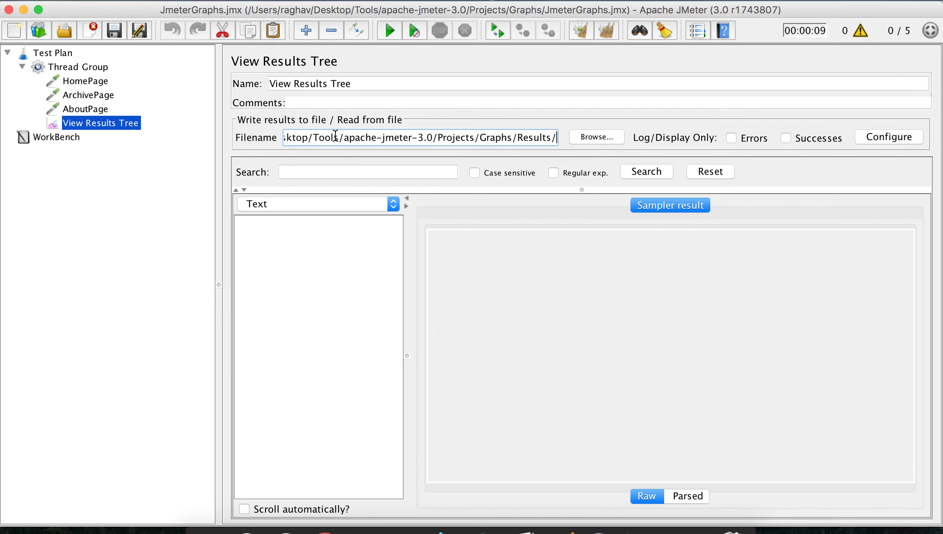
{"action": "type", "text": "Result.csv"}
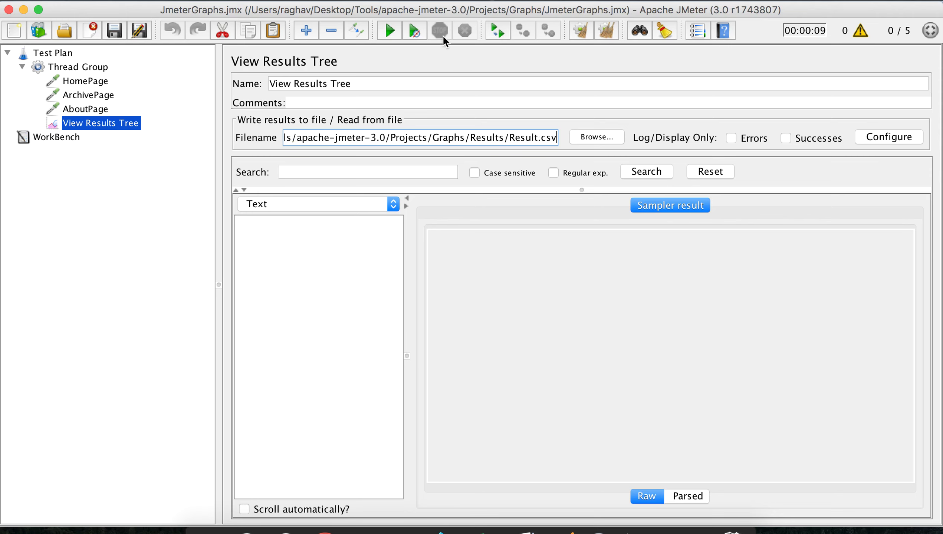
Step: Save the test plan, run it, and check the AboutPage, ArchivePage and HomePage results
{"action": "left_click", "coordinate": [109, 35]}
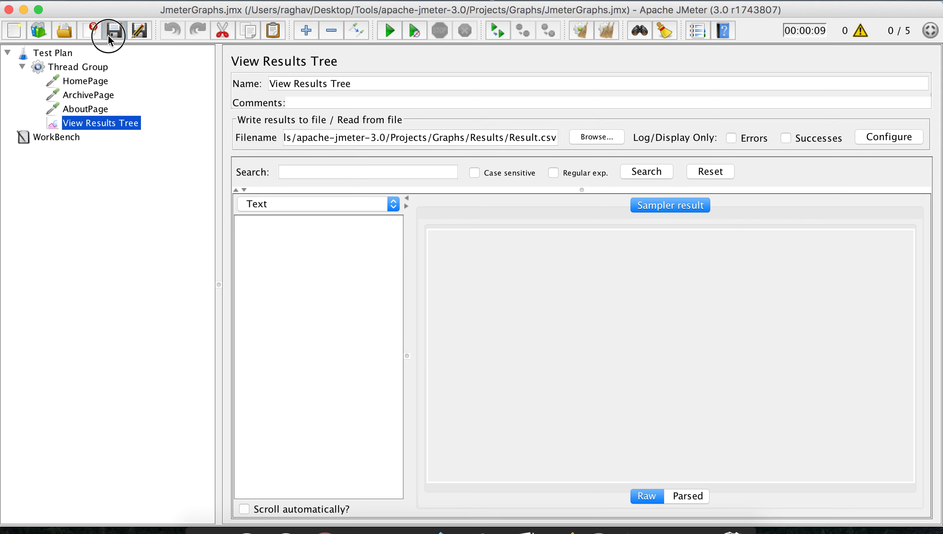
{"action": "left_click", "coordinate": [385, 31]}
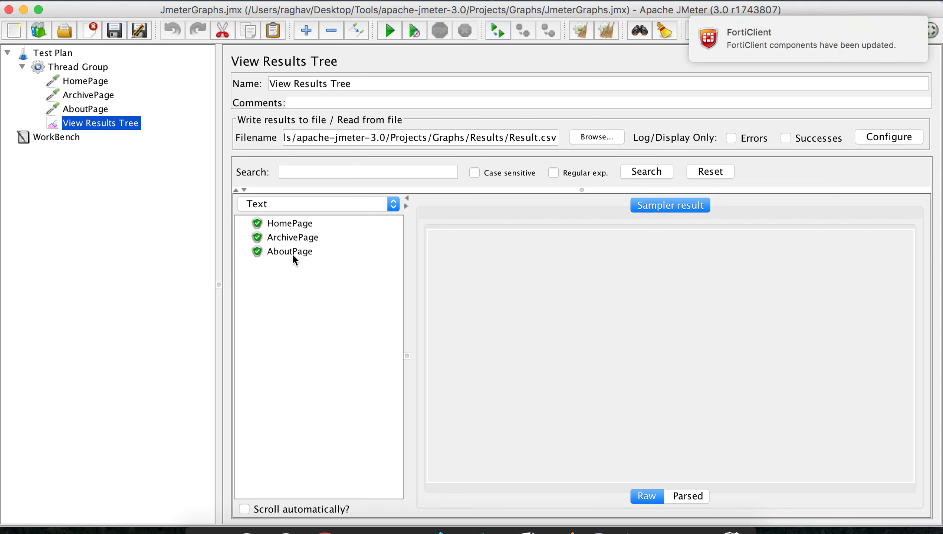
{"action": "left_click", "coordinate": [291, 251]}
{"action": "left_click", "coordinate": [293, 237]}
{"action": "left_click", "coordinate": [285, 224]}
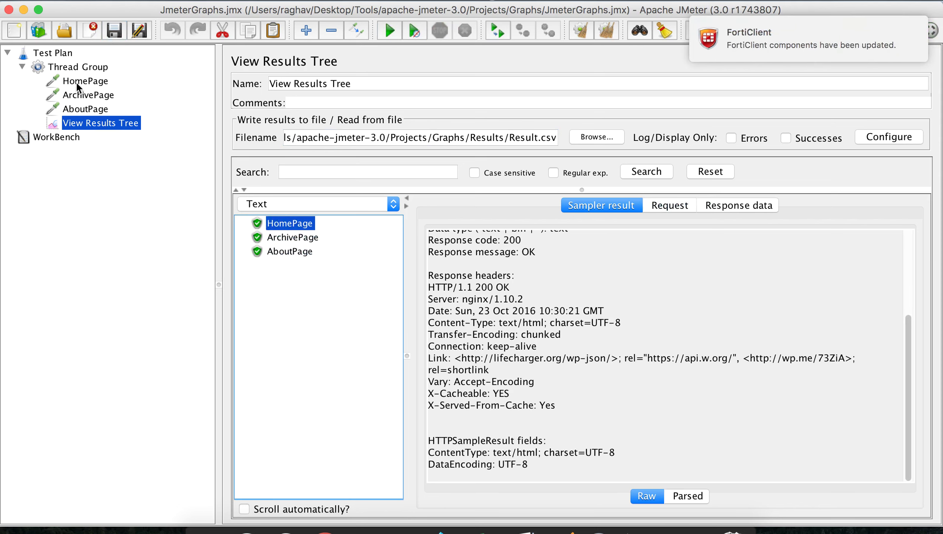
Step: Add a jp@gc - Graphs Generator listener to the Thread Group and set its output folder to the Results subfolder of Projects/Graphs
{"action": "left_click", "coordinate": [76, 68]}
{"action": "right_click", "coordinate": [76, 67]}
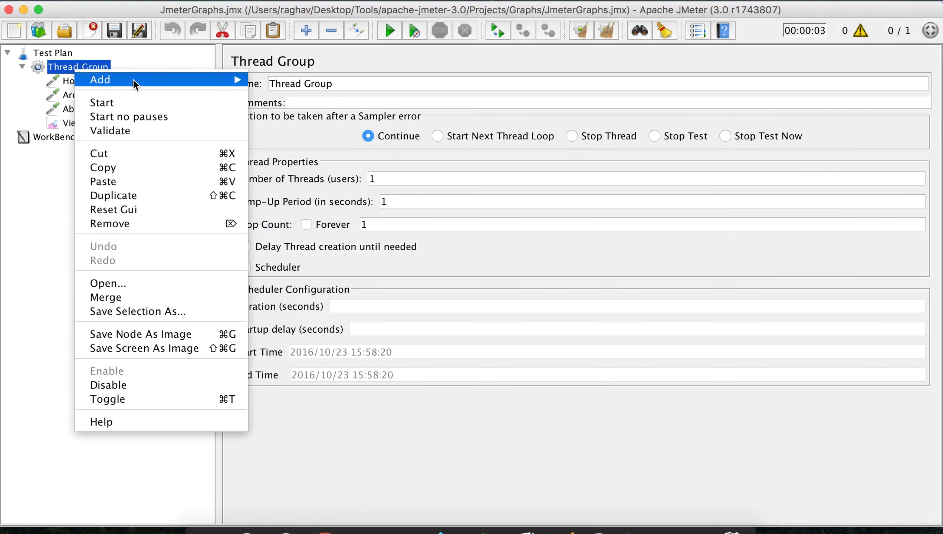
{"action": "mouse_move", "coordinate": [144, 84]}
{"action": "mouse_move", "coordinate": [307, 178]}
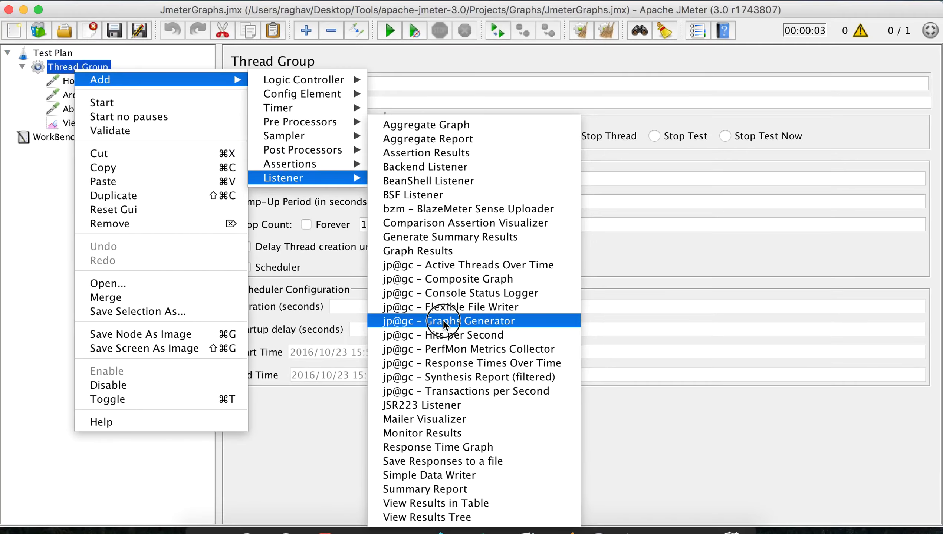
{"action": "left_click", "coordinate": [445, 324]}
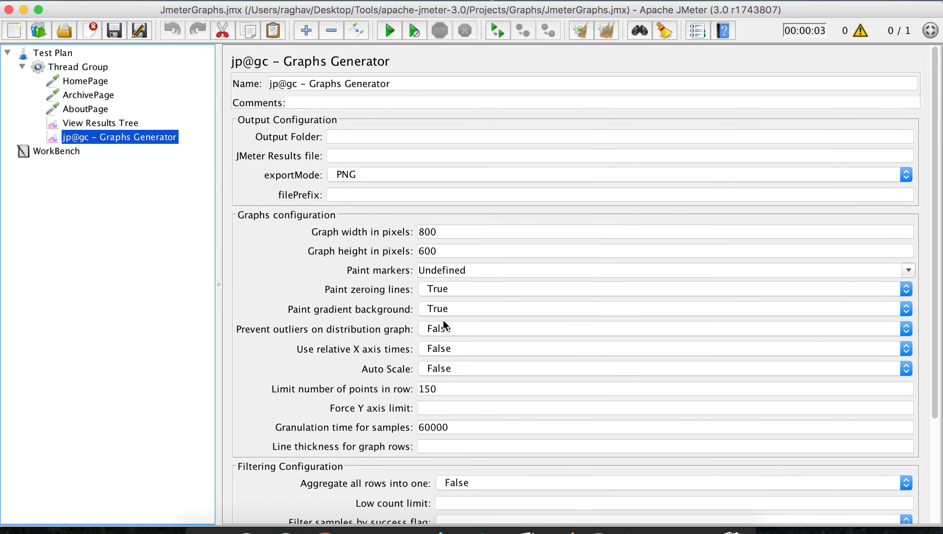
{"action": "left_click", "coordinate": [336, 137]}
{"action": "type", "text": "/Users/raghav/Desktop/Tools/apache-jmeter-3.0/Projects/Graphs"}
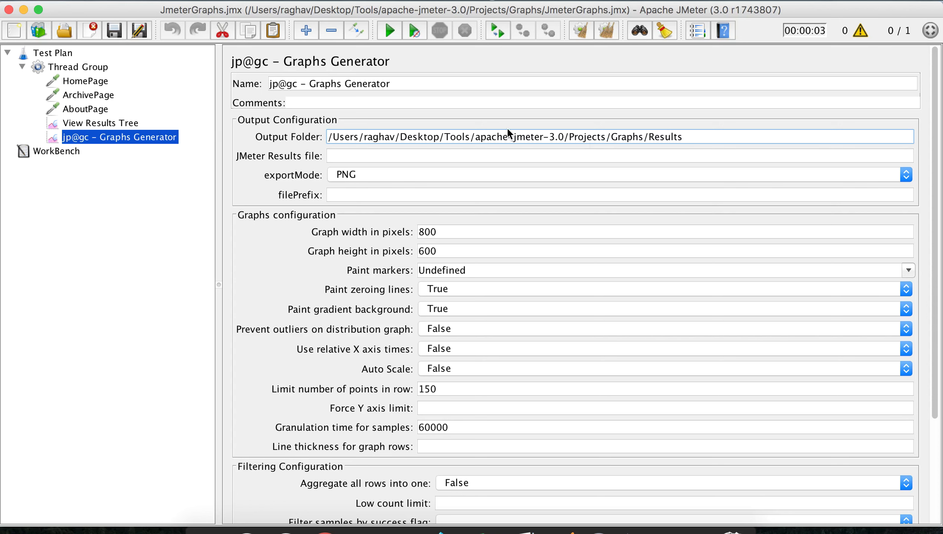
Step: Copy the full Result.csv path from View Results Tree into the Graphs Generator's JMeter Results file setting
{"action": "left_click", "coordinate": [129, 122]}
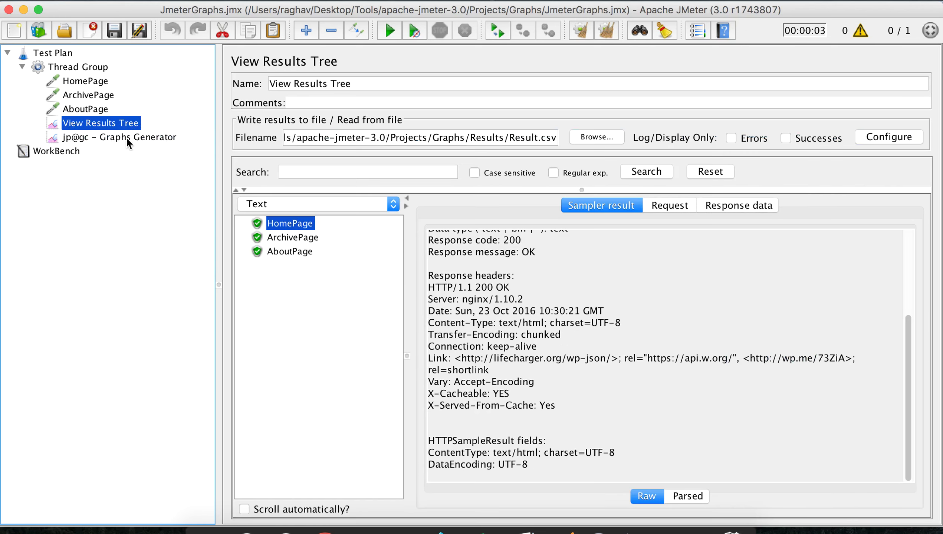
{"action": "left_click", "coordinate": [127, 138]}
{"action": "left_click", "coordinate": [346, 161]}
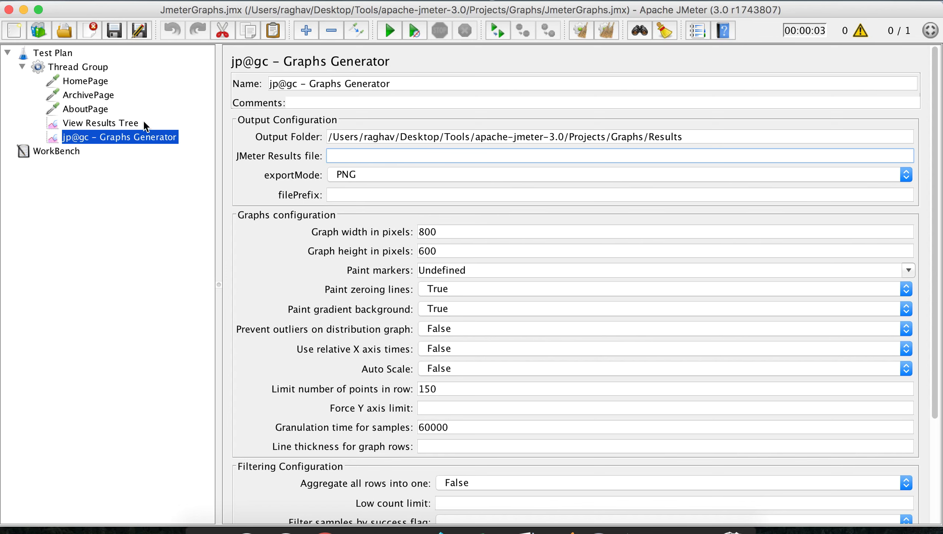
{"action": "left_click", "coordinate": [126, 123]}
{"action": "left_click", "coordinate": [376, 136]}
{"action": "triple_click", "coordinate": [375, 136]}
{"action": "key", "text": "super+c"}
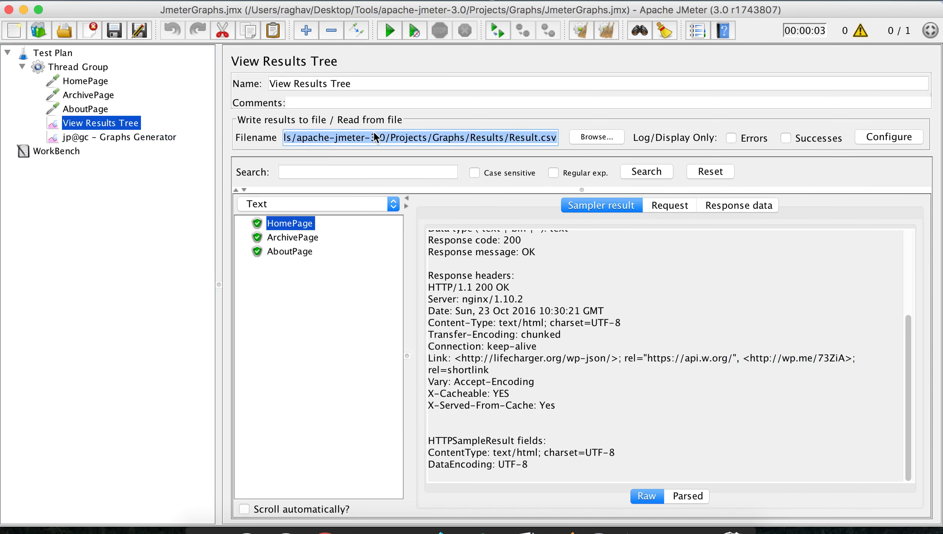
{"action": "left_click", "coordinate": [168, 139]}
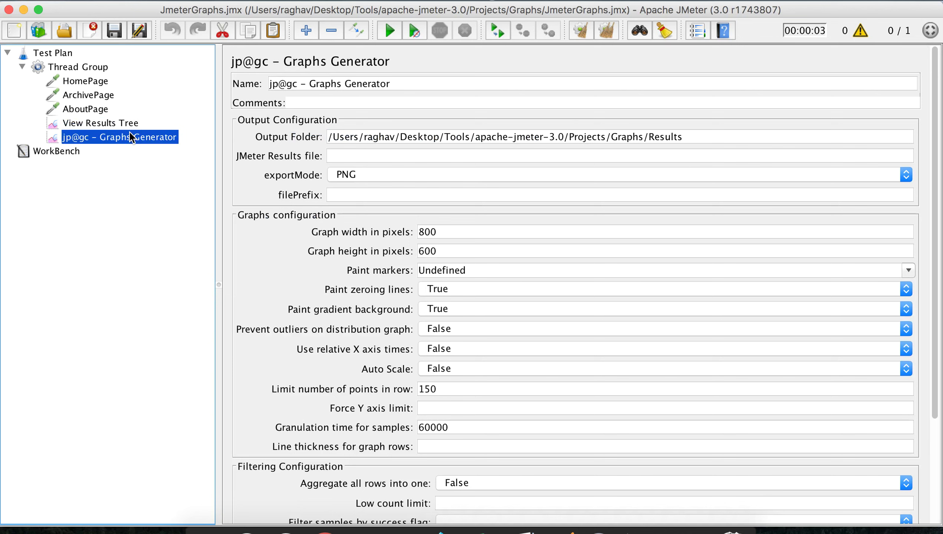
{"action": "left_click", "coordinate": [355, 157]}
{"action": "key", "text": "super+v"}
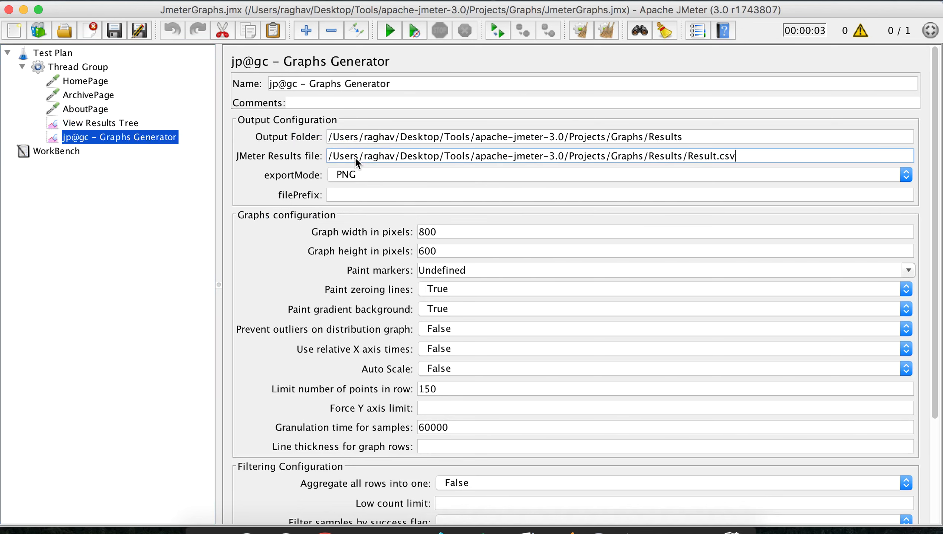
Step: Set the Graphs Generator's granulation time for samples to 1000
{"action": "scroll", "coordinate": [327, 353], "scroll_direction": "down", "scroll_amount": 1}
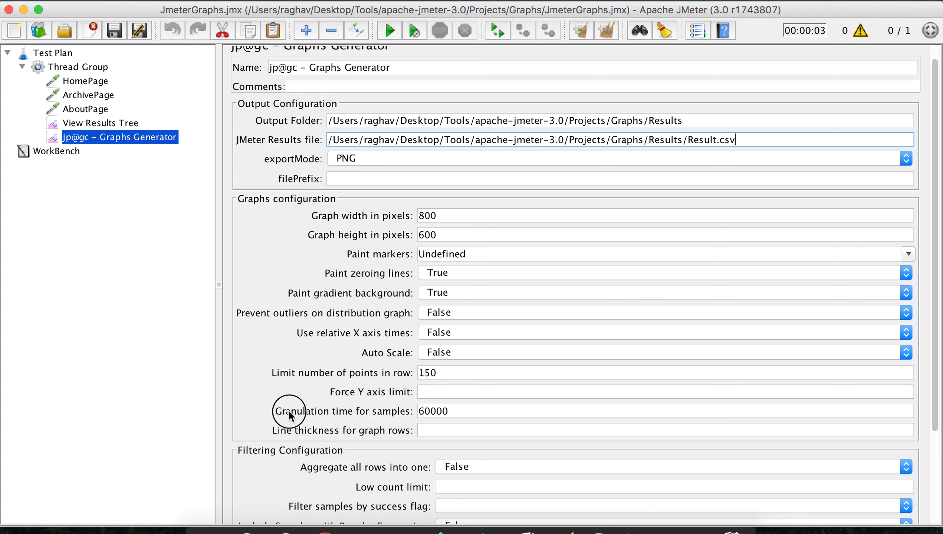
{"action": "left_click_drag", "start_coordinate": [462, 414], "coordinate": [317, 415]}
{"action": "type", "text": "1"}
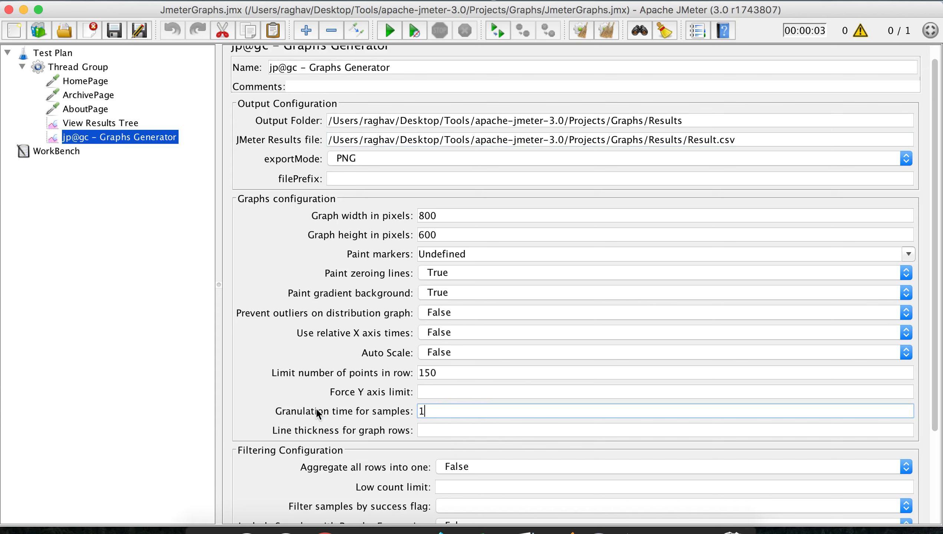
{"action": "type", "text": "000"}
{"action": "left_click", "coordinate": [469, 414]}
{"action": "left_click_drag", "start_coordinate": [463, 413], "coordinate": [385, 414]}
{"action": "scroll", "coordinate": [278, 231], "scroll_direction": "up", "scroll_amount": 2}
Step: Configure the Thread Group with 5 threads, a ramp-up period of 5 seconds and a loop count of 2
{"action": "left_click", "coordinate": [81, 67]}
{"action": "left_click_drag", "start_coordinate": [423, 173], "coordinate": [299, 180]}
{"action": "type", "text": "5"}
{"action": "left_click_drag", "start_coordinate": [407, 202], "coordinate": [327, 204]}
{"action": "type", "text": "5"}
{"action": "left_click_drag", "start_coordinate": [380, 227], "coordinate": [298, 227]}
{"action": "type", "text": "5"}
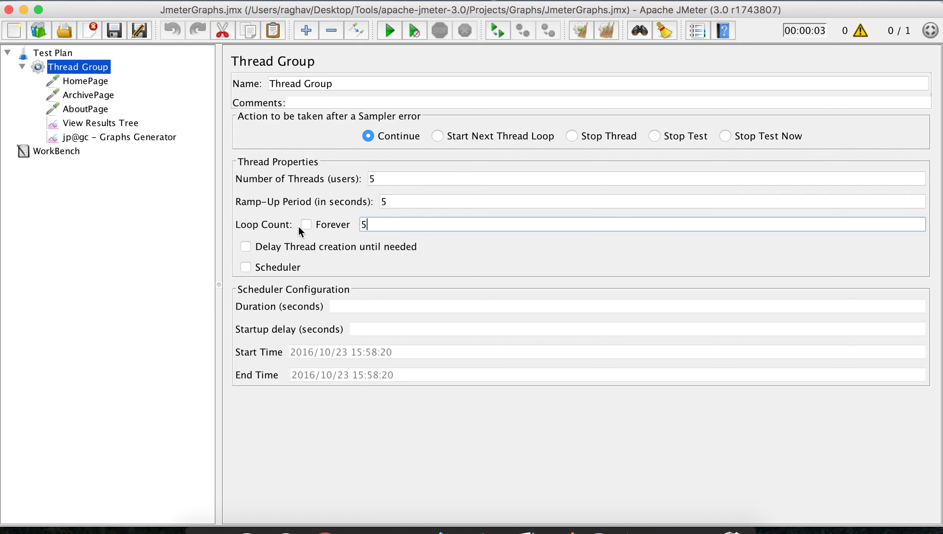
{"action": "key", "text": "BackSpace"}
{"action": "type", "text": "2"}
Step: Clear all previous results in View Results Tree and run the test plan again
{"action": "left_click", "coordinate": [107, 126]}
{"action": "left_click", "coordinate": [606, 32]}
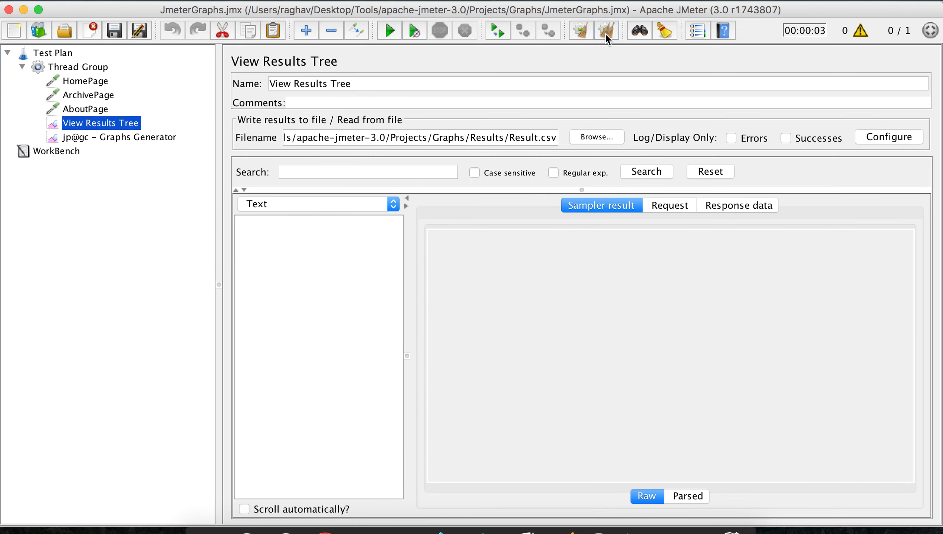
{"action": "left_click", "coordinate": [389, 30]}
Step: Switch to the Results folder in Finder, examine the HitsPerSecond.png and ResponseTimesOverTime.png graphs, and close both images
{"action": "left_click", "coordinate": [748, 202]}
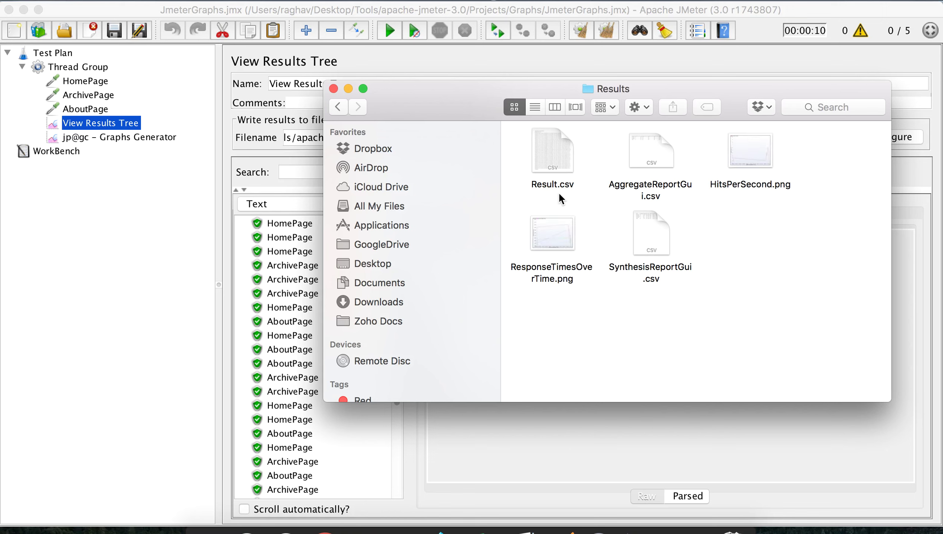
{"action": "left_click", "coordinate": [758, 159]}
{"action": "left_click", "coordinate": [561, 246]}
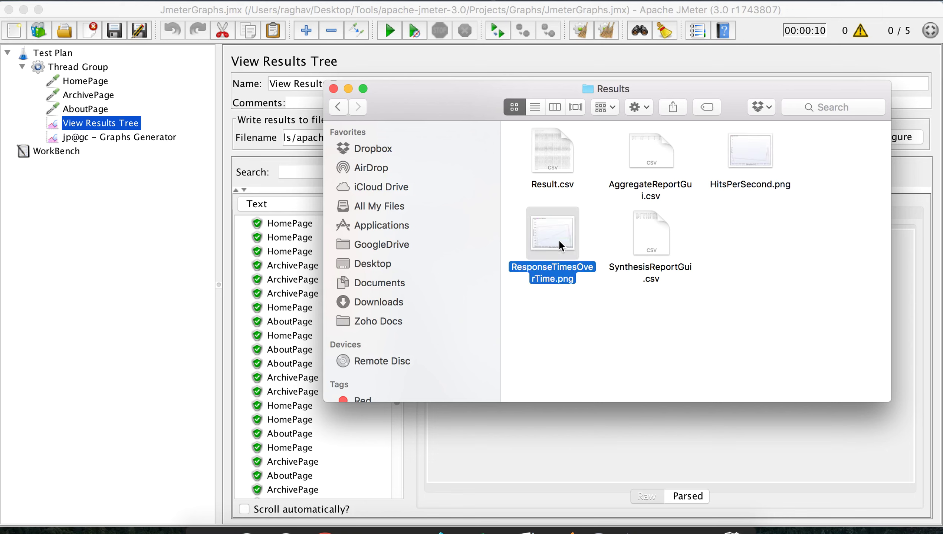
{"action": "double_click", "coordinate": [755, 157]}
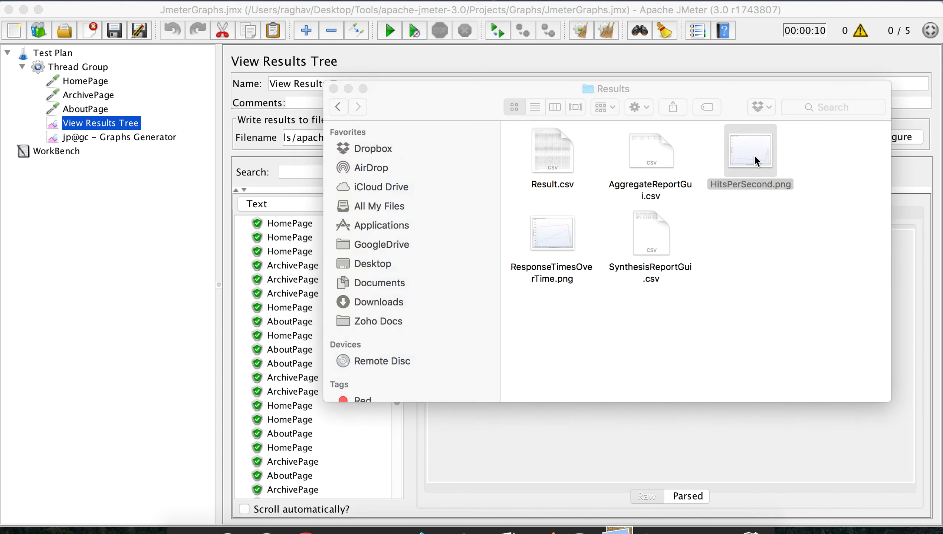
{"action": "left_click_drag", "start_coordinate": [299, 21], "coordinate": [517, 18]}
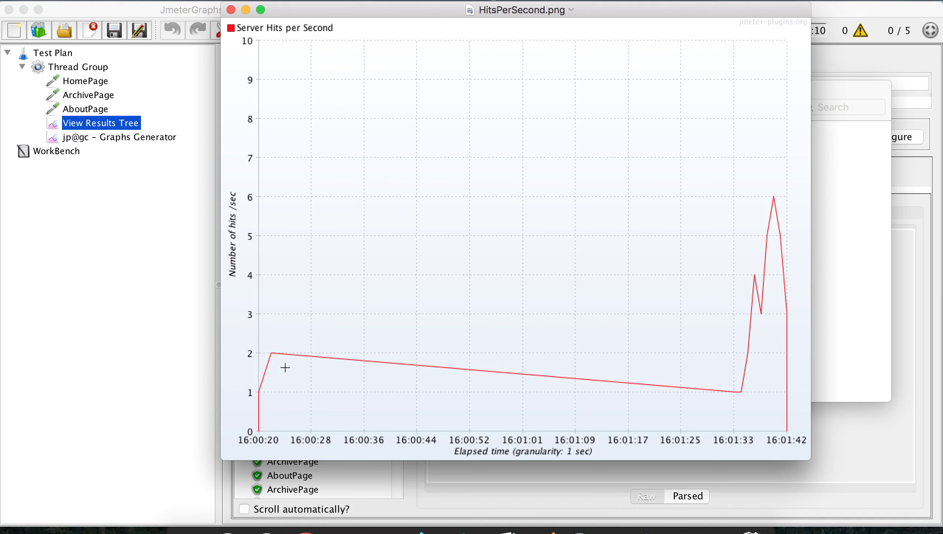
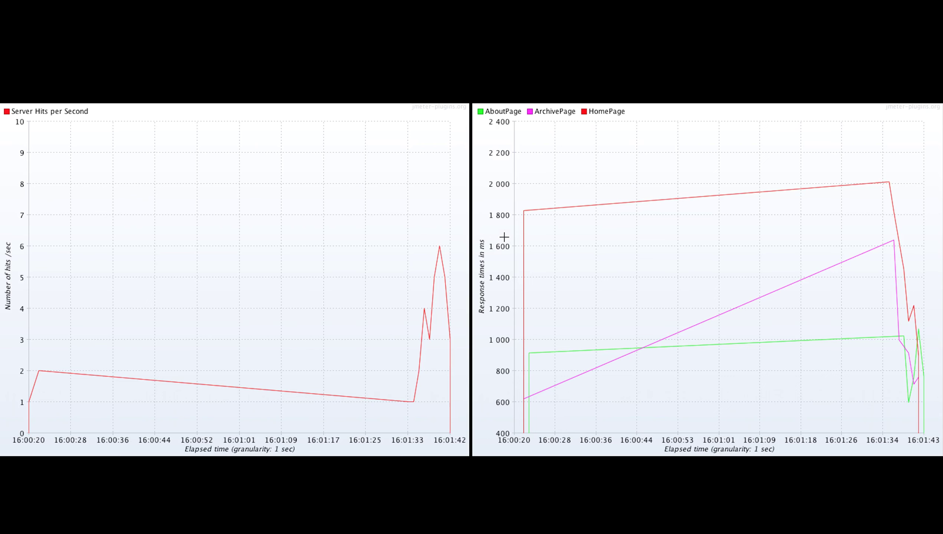
{"action": "left_click", "coordinate": [9, 9]}
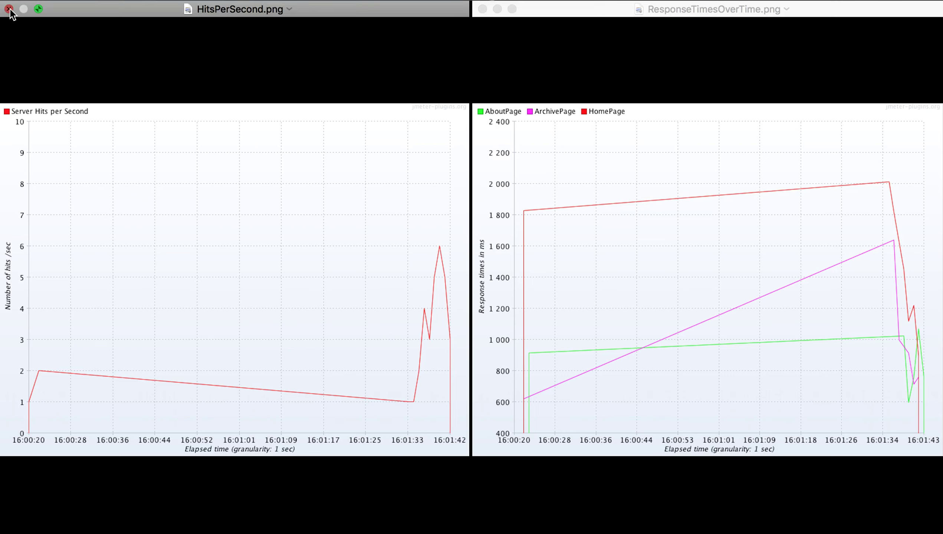
{"action": "left_click", "coordinate": [8, 9]}
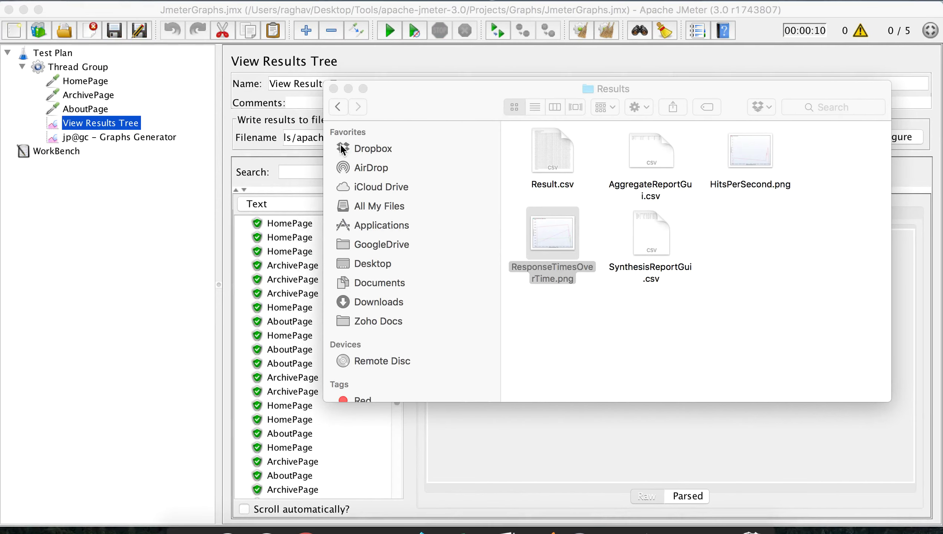
Step: Review the Graphs Generator's exportMode options in JMeter against the exported HitsPerSecond.png and ResponseTimesOverTime.png files in the Results folder
{"action": "left_click", "coordinate": [141, 136]}
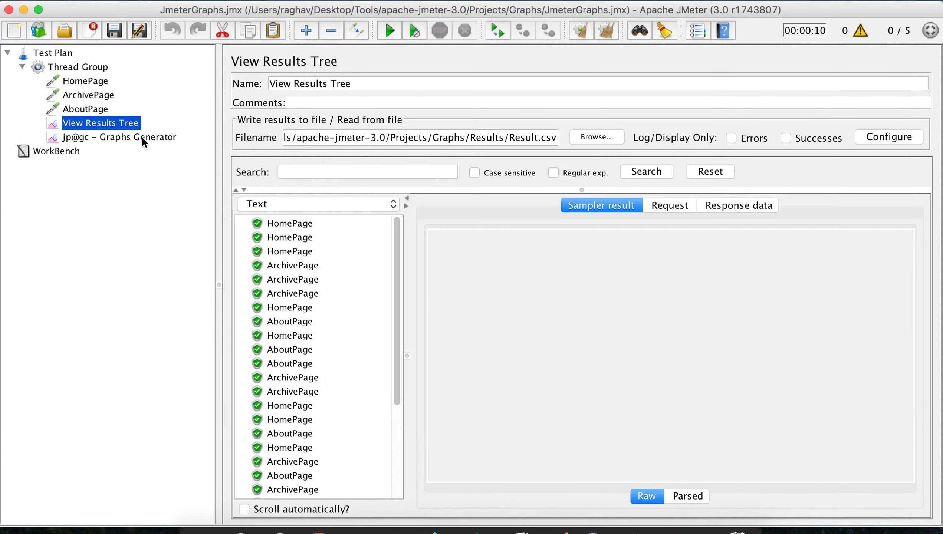
{"action": "left_click", "coordinate": [141, 137]}
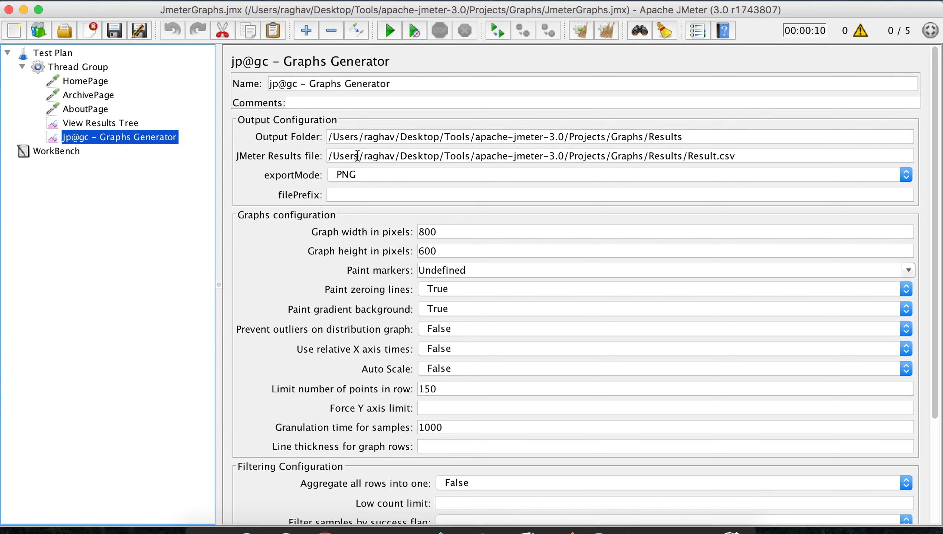
{"action": "left_click", "coordinate": [906, 175]}
{"action": "left_click", "coordinate": [450, 175]}
{"action": "key", "text": "super+Tab"}
{"action": "left_click", "coordinate": [746, 158]}
{"action": "left_click", "coordinate": [559, 233]}
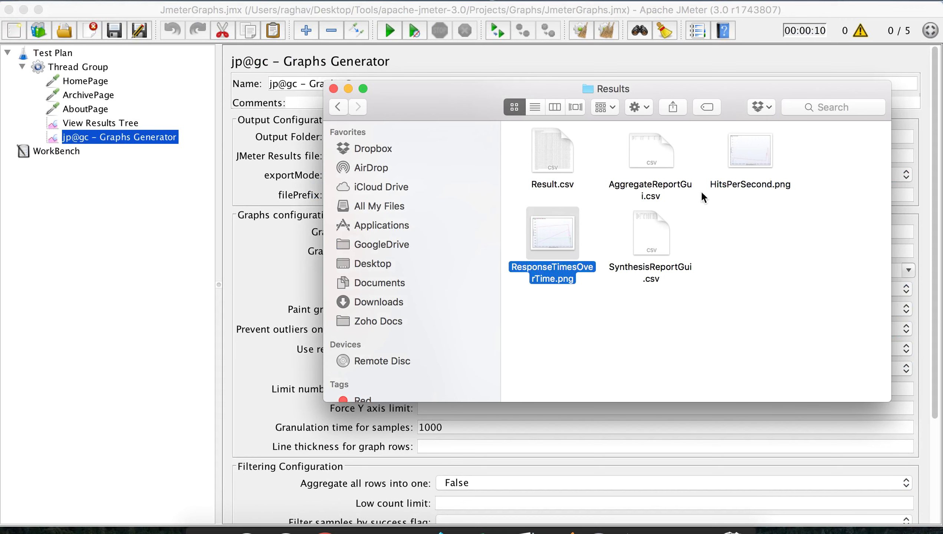
{"action": "left_click", "coordinate": [749, 161]}
{"action": "left_click", "coordinate": [544, 247]}
{"action": "left_click", "coordinate": [751, 169]}
{"action": "left_click", "coordinate": [274, 196]}
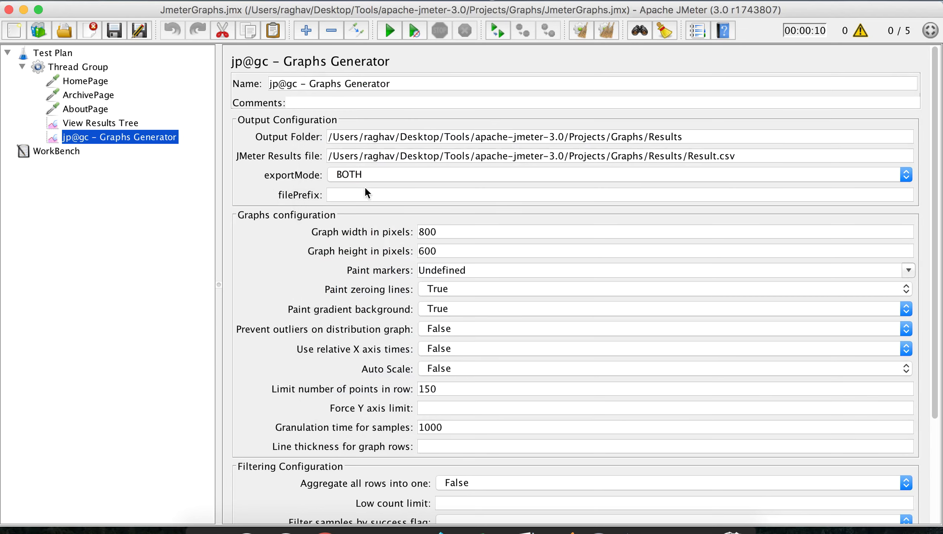
Step: Set the Graphs Generator's exportMode to PNG and its filePrefix to GRAPH_, checking the exported file names in Finder
{"action": "left_click", "coordinate": [391, 177]}
{"action": "left_click", "coordinate": [385, 143]}
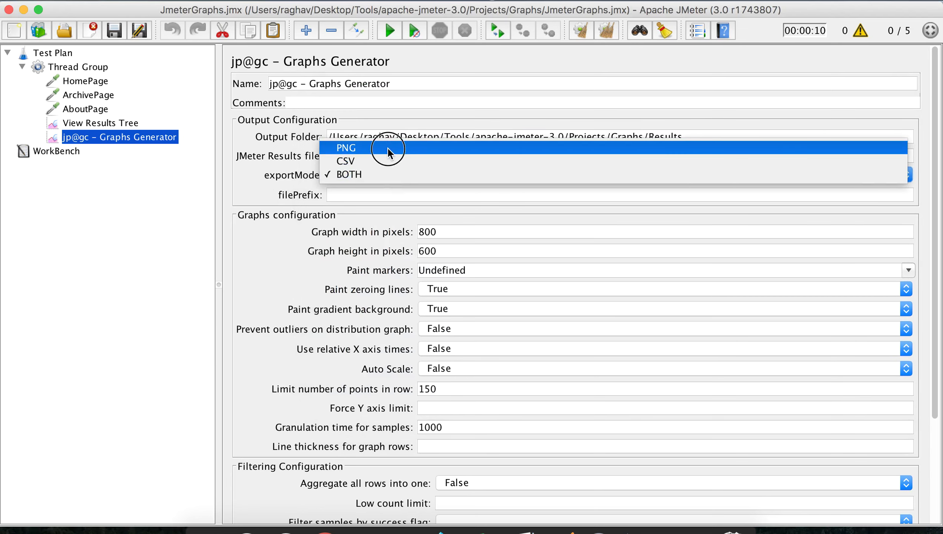
{"action": "left_click", "coordinate": [344, 201]}
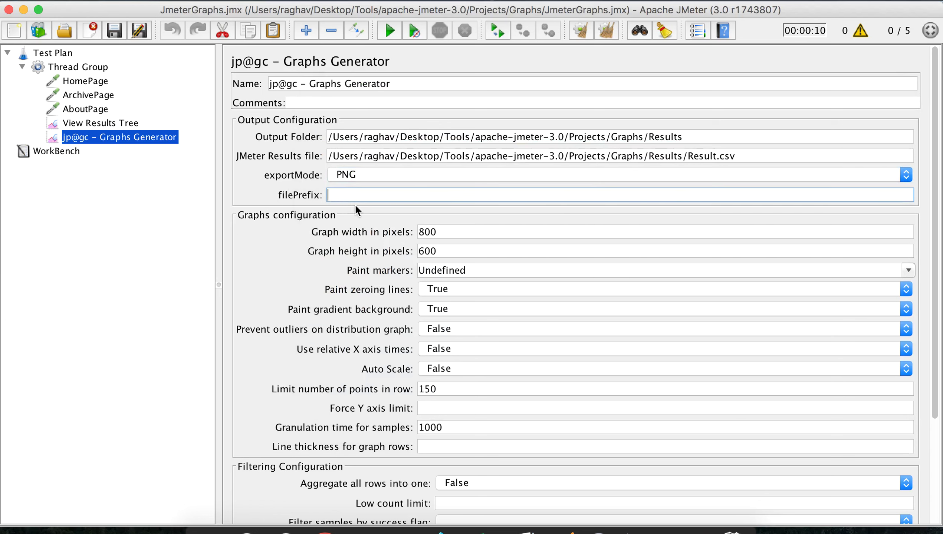
{"action": "key", "text": "super+Tab"}
{"action": "left_click", "coordinate": [691, 161]}
{"action": "left_click", "coordinate": [245, 188]}
{"action": "left_click", "coordinate": [372, 195]}
{"action": "type", "text": "GRAPH_"}
Step: Try a granulation time of 600000 for the samples and restore it to 1000
{"action": "scroll", "coordinate": [406, 346], "scroll_direction": "down", "scroll_amount": 1}
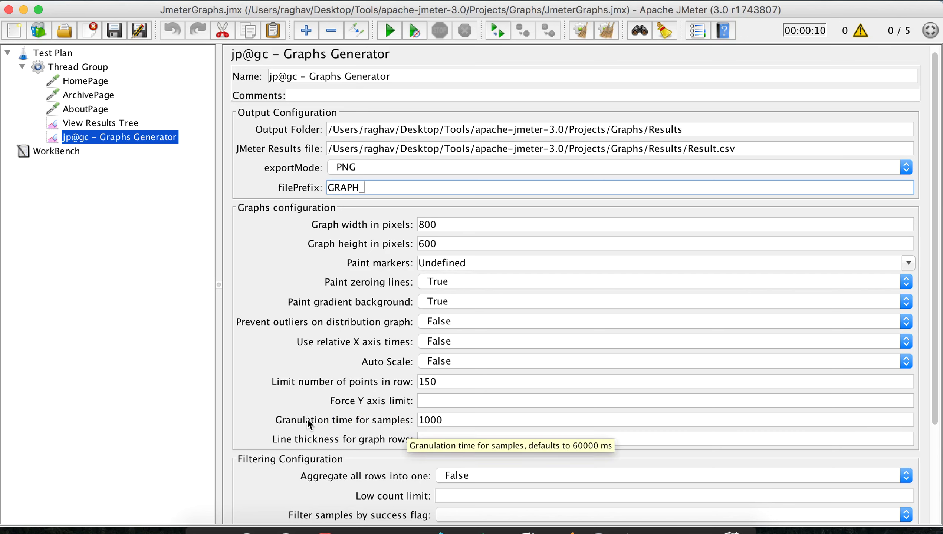
{"action": "left_click_drag", "start_coordinate": [468, 419], "coordinate": [341, 419]}
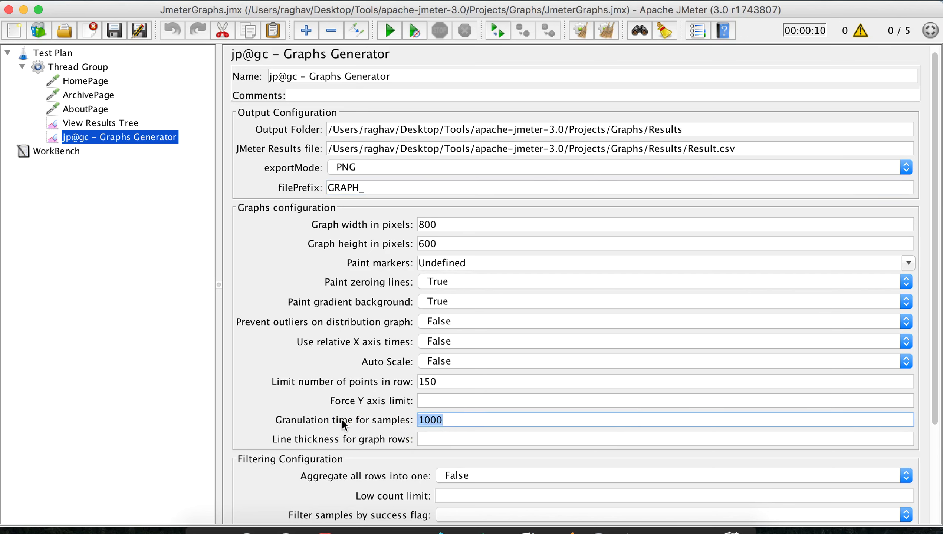
{"action": "type", "text": "600"}
{"action": "type", "text": "000"}
{"action": "key", "text": "BackSpace"}
{"action": "key", "text": "BackSpace"}
{"action": "key", "text": "BackSpace"}
{"action": "key", "text": "BackSpace"}
{"action": "key", "text": "BackSpace"}
{"action": "key", "text": "BackSpace"}
{"action": "type", "text": "1000"}
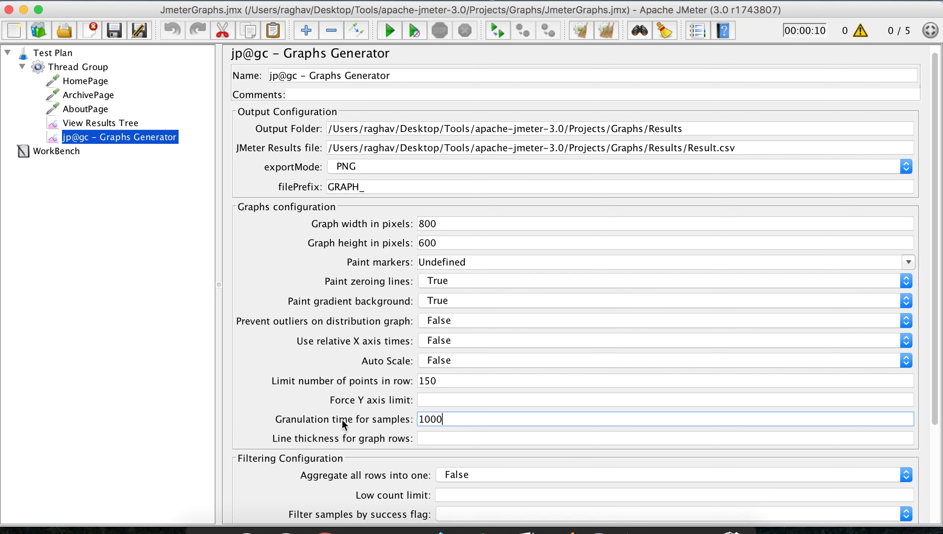
Step: Review the Graphs Generator's Filtering Configuration, including the fields for samples to include only and samples to exclude
{"action": "scroll", "coordinate": [341, 418], "scroll_direction": "down", "scroll_amount": 1}
{"action": "scroll", "coordinate": [406, 440], "scroll_direction": "down", "scroll_amount": 5}
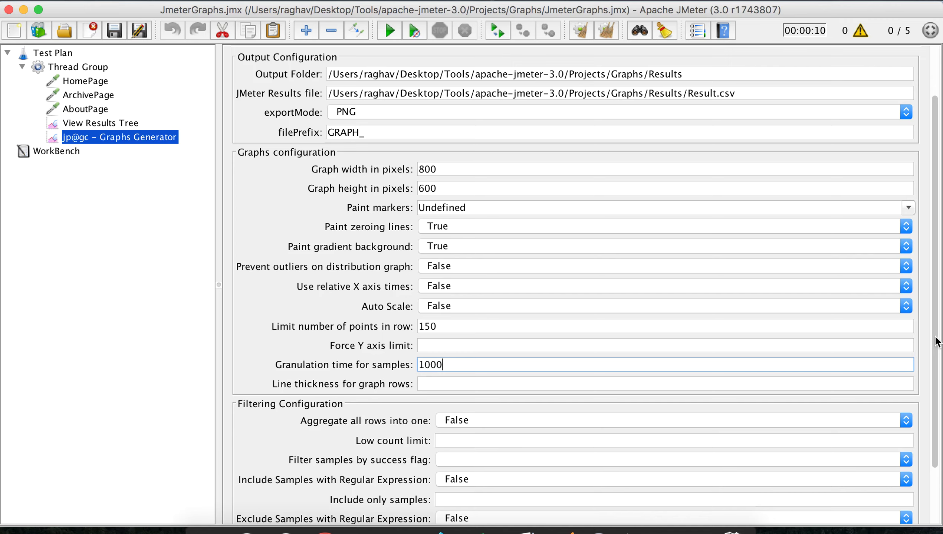
{"action": "left_click_drag", "start_coordinate": [936, 342], "coordinate": [933, 393]}
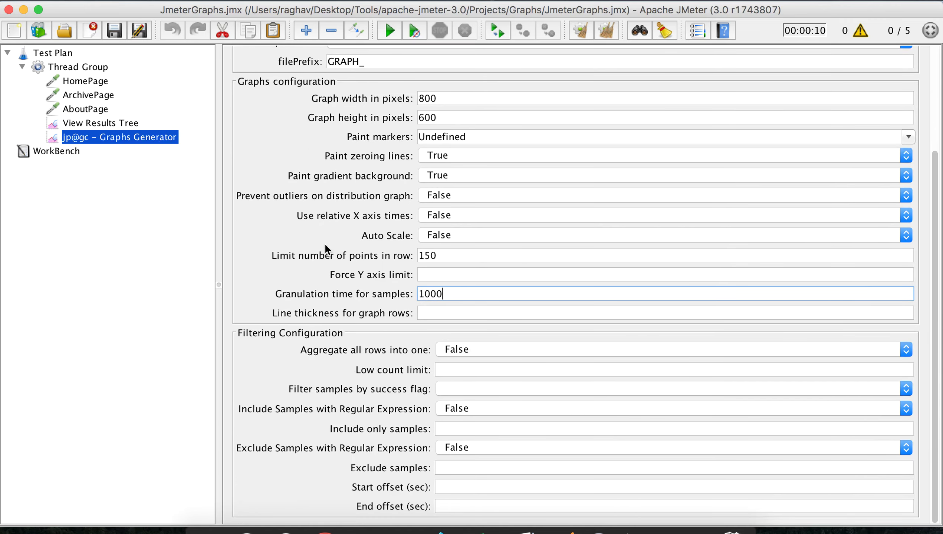
{"action": "left_click", "coordinate": [473, 431]}
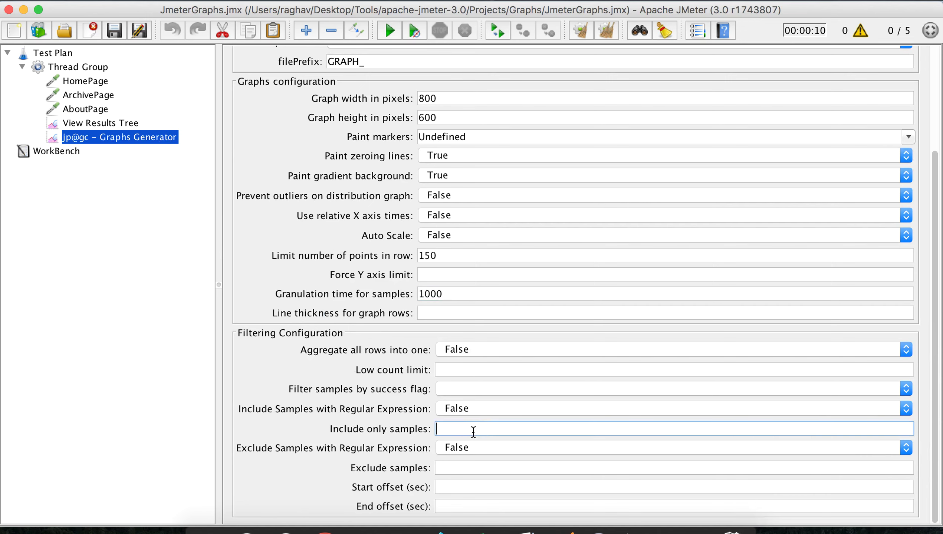
{"action": "left_click", "coordinate": [464, 468]}
{"action": "left_click", "coordinate": [464, 429]}
{"action": "left_click_drag", "start_coordinate": [936, 281], "coordinate": [935, 160]}
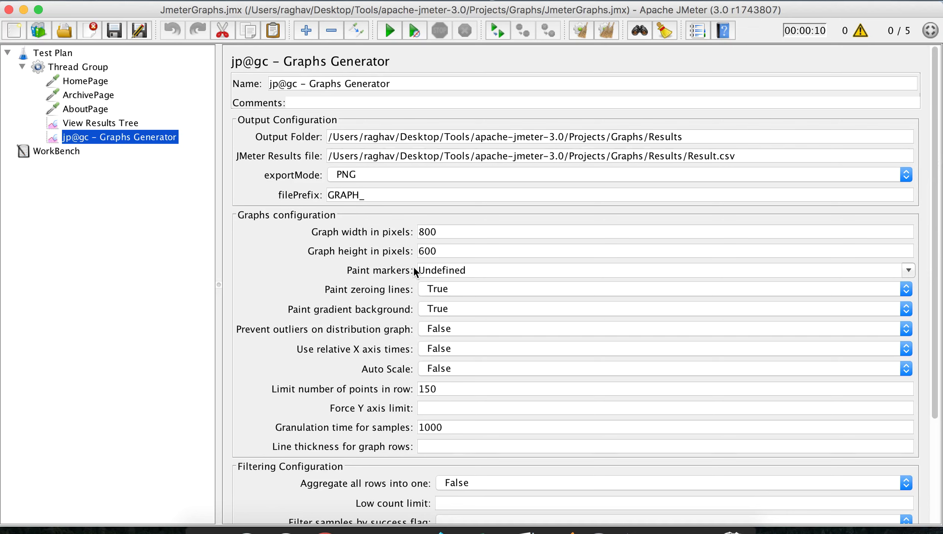
Step: Try a line thickness of 10 for the graph rows and clear the value again
{"action": "left_click", "coordinate": [428, 445]}
{"action": "type", "text": "10"}
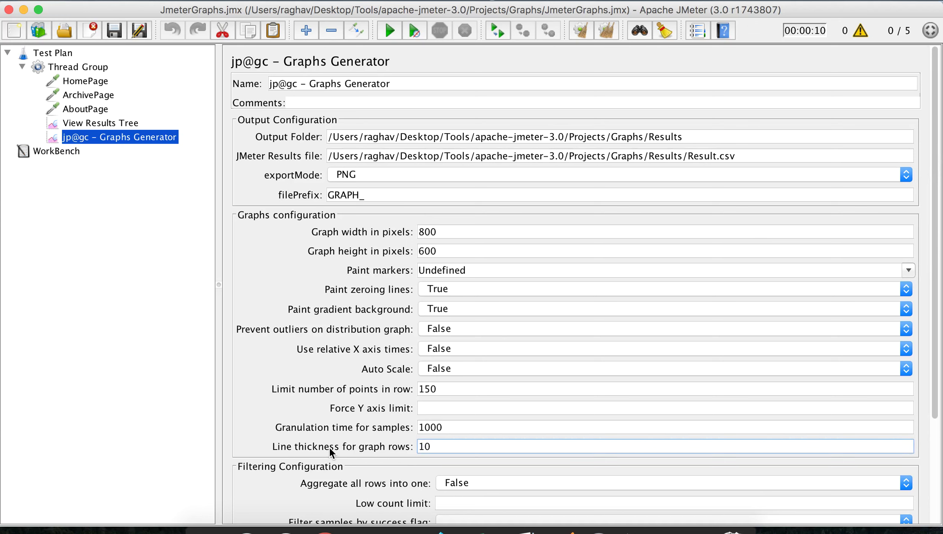
{"action": "left_click_drag", "start_coordinate": [441, 445], "coordinate": [383, 448]}
{"action": "key", "text": "BackSpace"}
{"action": "type", "text": "1"}
{"action": "key", "text": "BackSpace"}
Step: Show the View Results Tree listener and clear all results of the previous run
{"action": "left_click", "coordinate": [125, 127]}
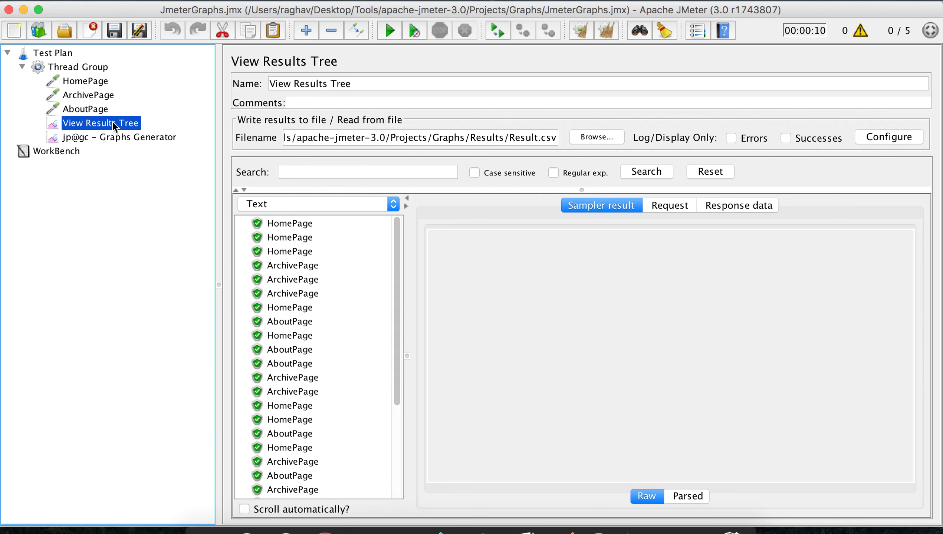
{"action": "right_click", "coordinate": [114, 125]}
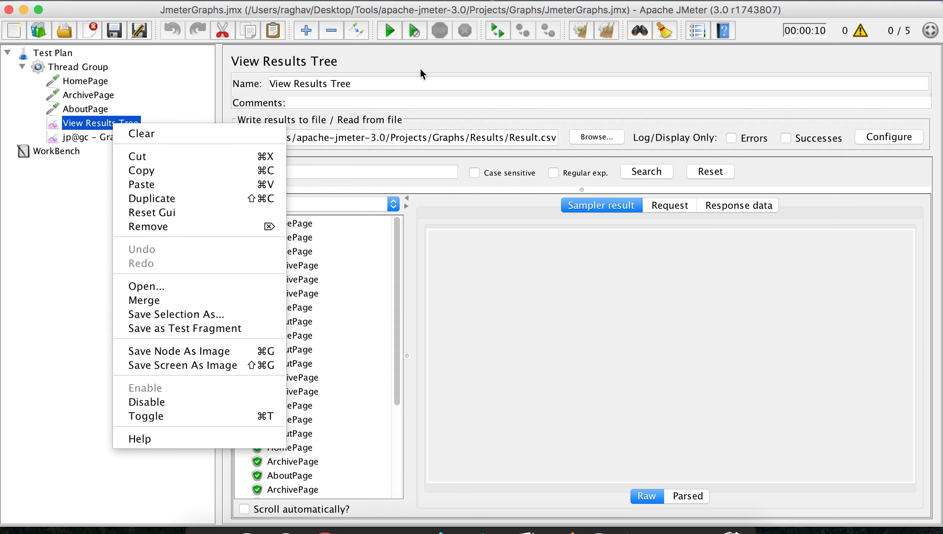
{"action": "left_click", "coordinate": [445, 76]}
{"action": "left_click", "coordinate": [604, 29]}
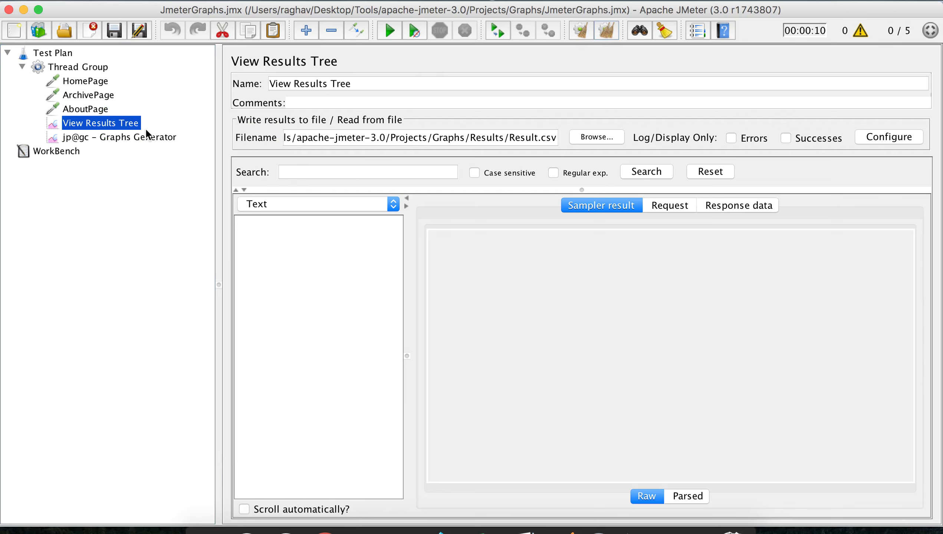
Step: Disable the View Results Tree listener and save the test plan with the Graphs Generator selected
{"action": "right_click", "coordinate": [122, 124]}
{"action": "left_click", "coordinate": [190, 406]}
{"action": "left_click", "coordinate": [141, 139]}
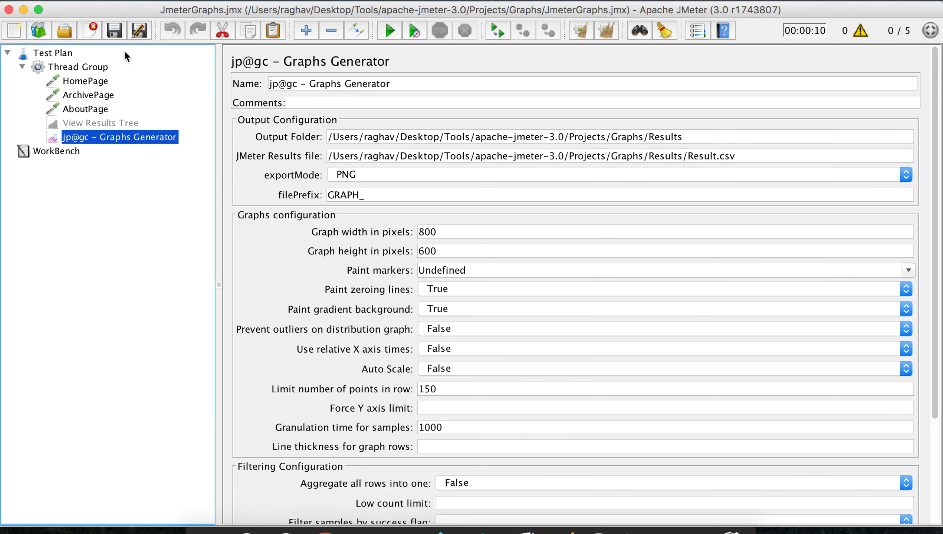
{"action": "left_click", "coordinate": [117, 29]}
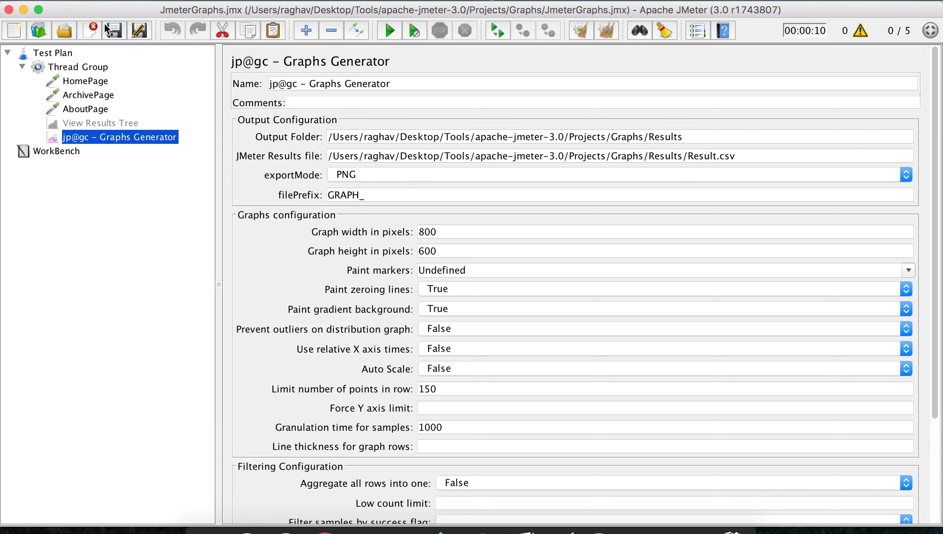
Step: Switch to Terminal, open a new shell window, and minimize the window running jmeter.sh
{"action": "mouse_move", "coordinate": [301, 135]}
{"action": "key", "text": "super+space"}
{"action": "type", "text": "TERM"}
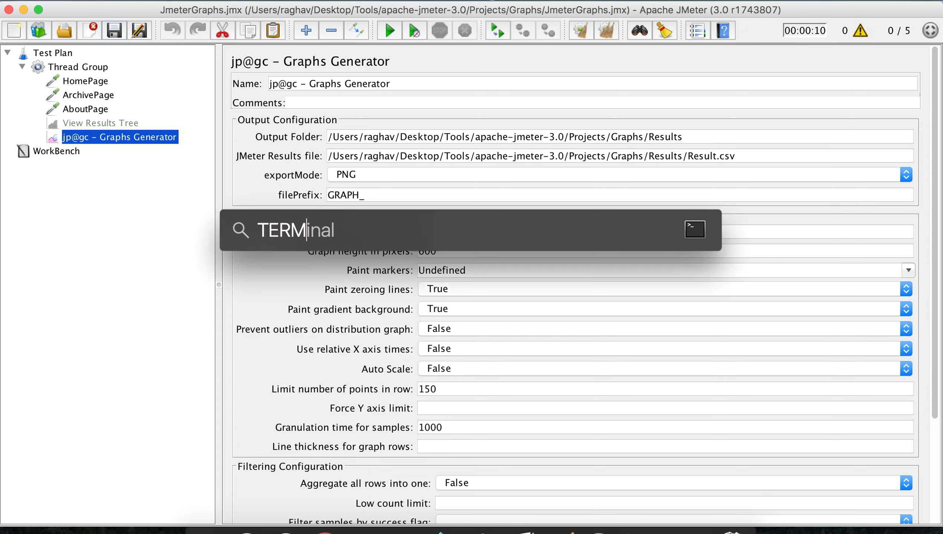
{"action": "key", "text": "Return"}
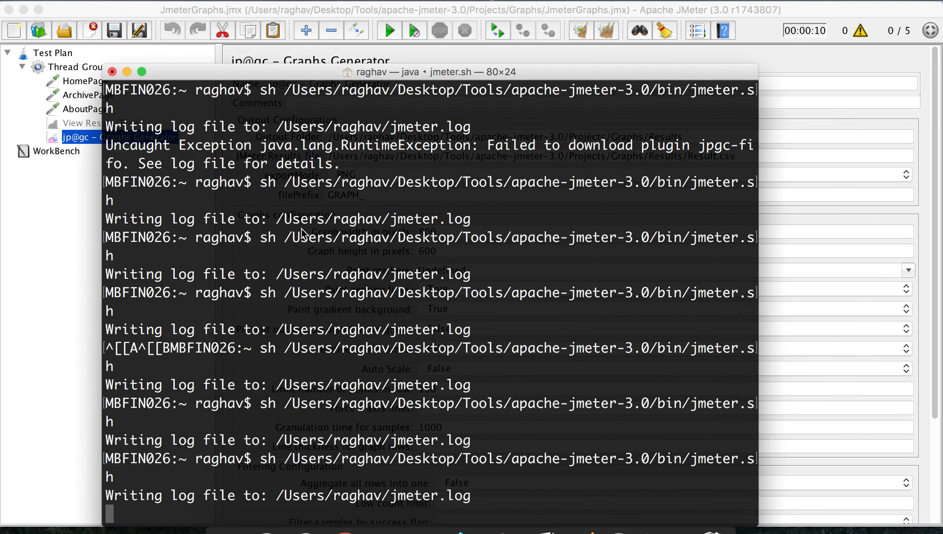
{"action": "key", "text": "super+n"}
{"action": "left_click", "coordinate": [111, 83]}
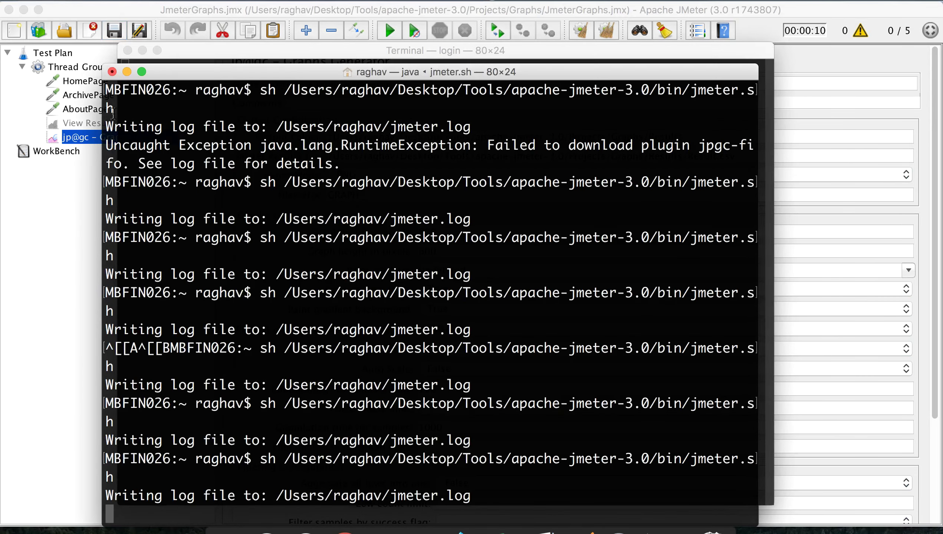
{"action": "left_click", "coordinate": [130, 69]}
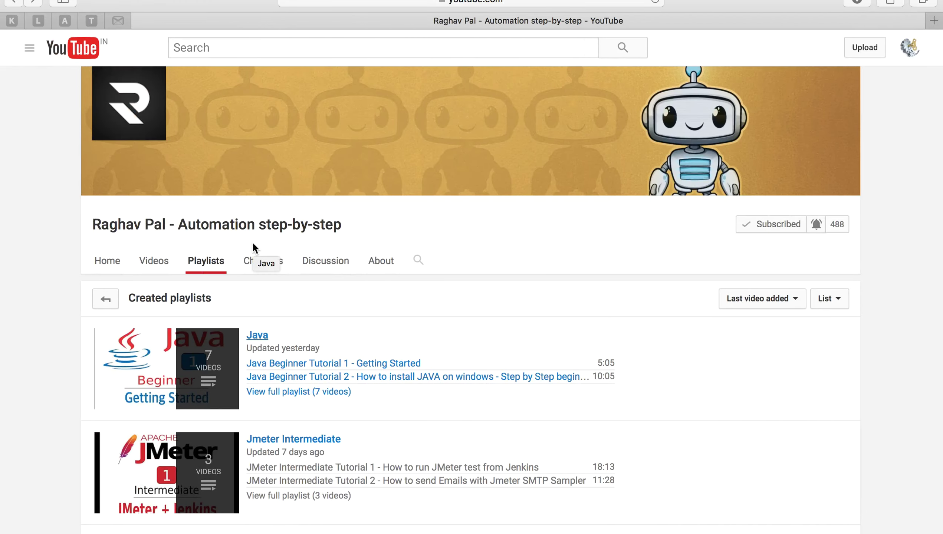
Step: On the YouTube channel's playlists page, open the Jmeter Beginner playlist, pause the video, and look through the tutorials for the command-line (non GUI mode) one
{"action": "scroll", "coordinate": [323, 309], "scroll_direction": "down", "scroll_amount": 8}
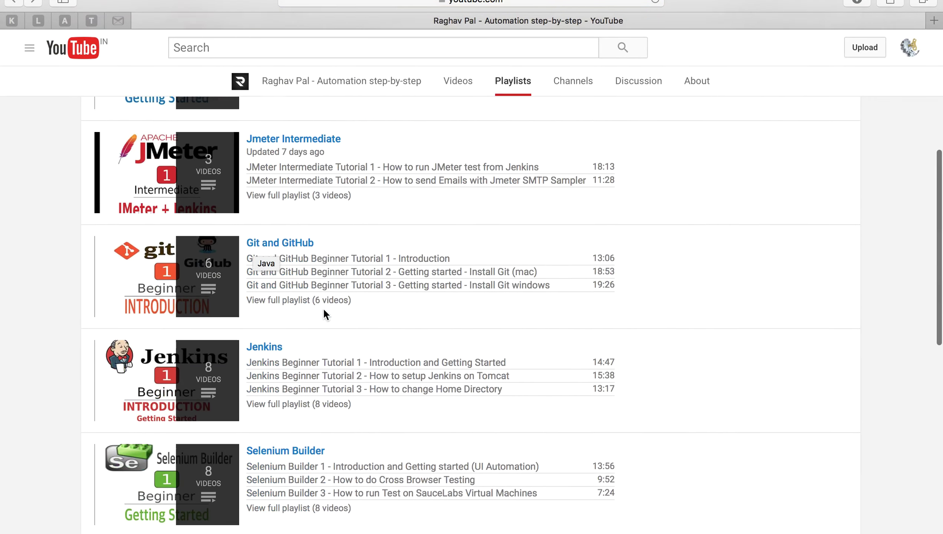
{"action": "scroll", "coordinate": [324, 309], "scroll_direction": "down", "scroll_amount": 2}
{"action": "scroll", "coordinate": [323, 308], "scroll_direction": "down", "scroll_amount": 3}
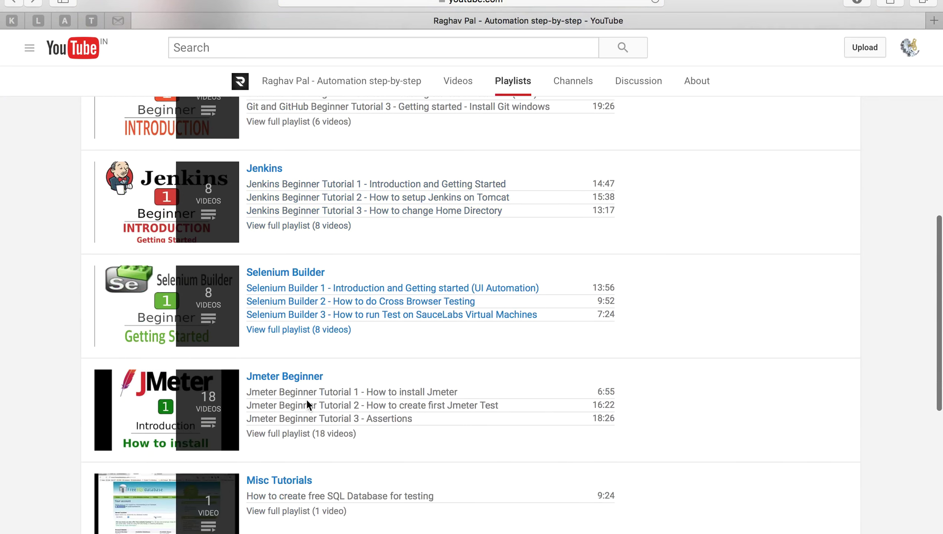
{"action": "left_click", "coordinate": [294, 376]}
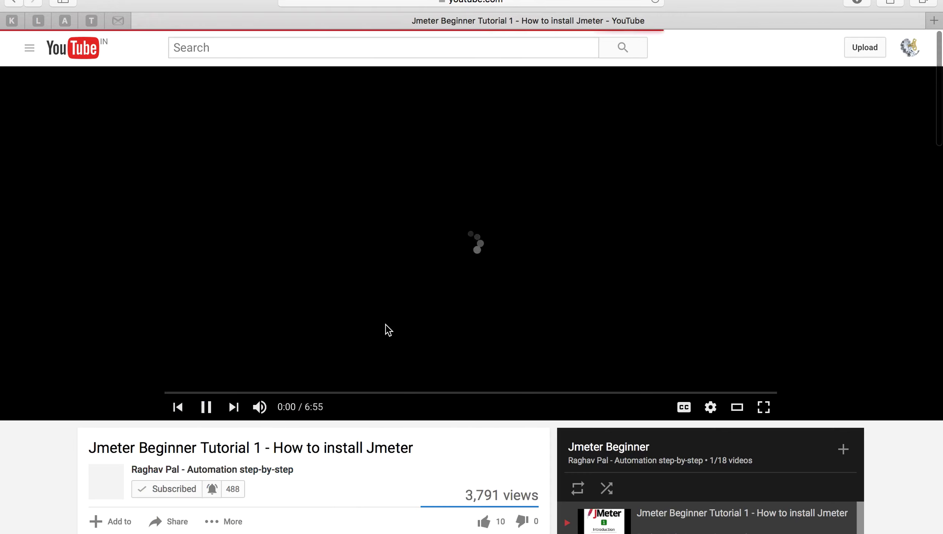
{"action": "left_click", "coordinate": [386, 325]}
{"action": "scroll", "coordinate": [385, 323], "scroll_direction": "down", "scroll_amount": 3}
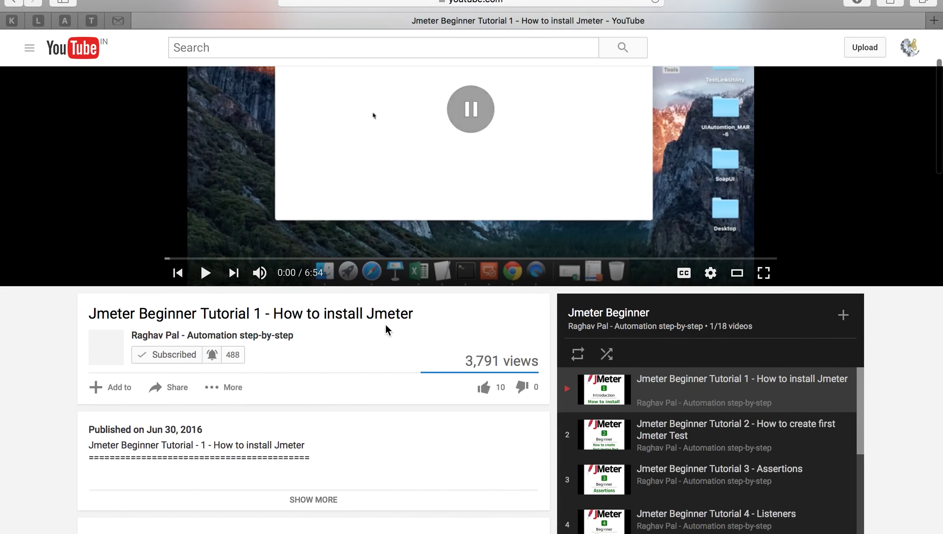
{"action": "scroll", "coordinate": [385, 328], "scroll_direction": "down", "scroll_amount": 4}
{"action": "scroll", "coordinate": [711, 329], "scroll_direction": "down", "scroll_amount": 3}
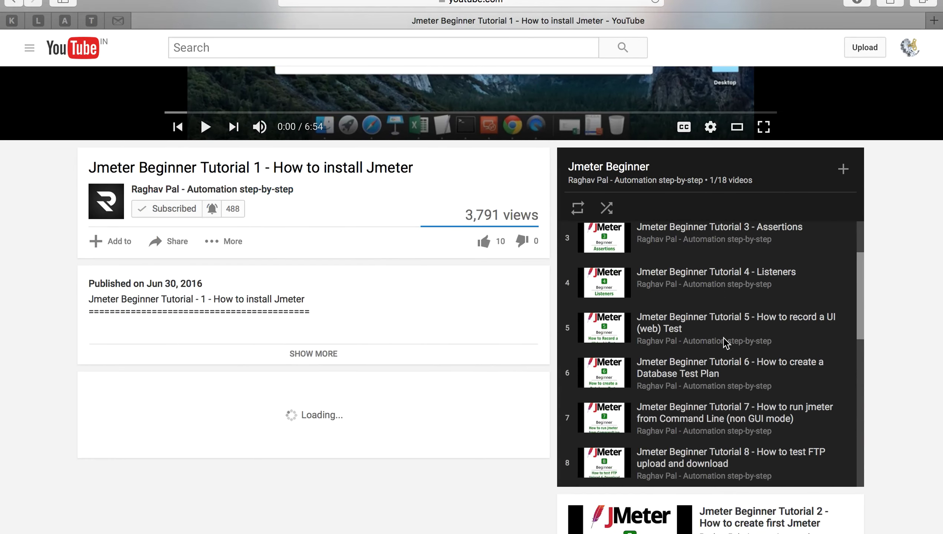
{"action": "scroll", "coordinate": [724, 338], "scroll_direction": "down", "scroll_amount": 2}
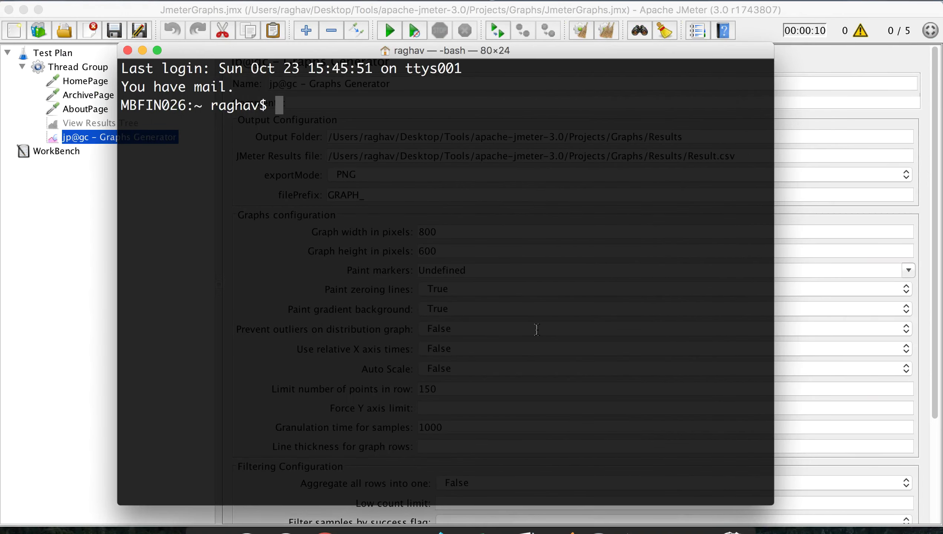
Step: In the new Terminal window, change to the Desktop/Tools/apache-jmeter-3.0/bin directory under the user's home folder using its full path
{"action": "left_click_drag", "start_coordinate": [360, 51], "coordinate": [371, 74]}
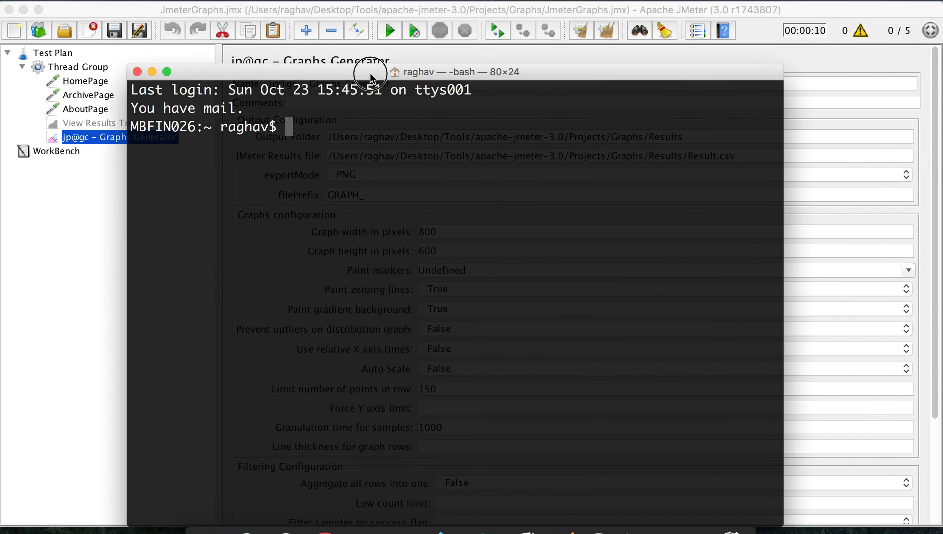
{"action": "type", "text": "cd "}
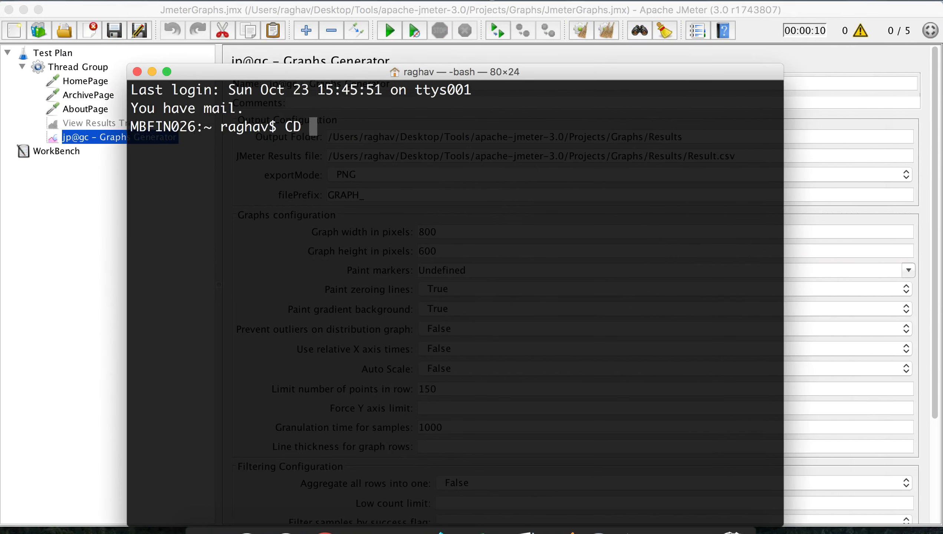
{"action": "type", "text": "/Users/"}
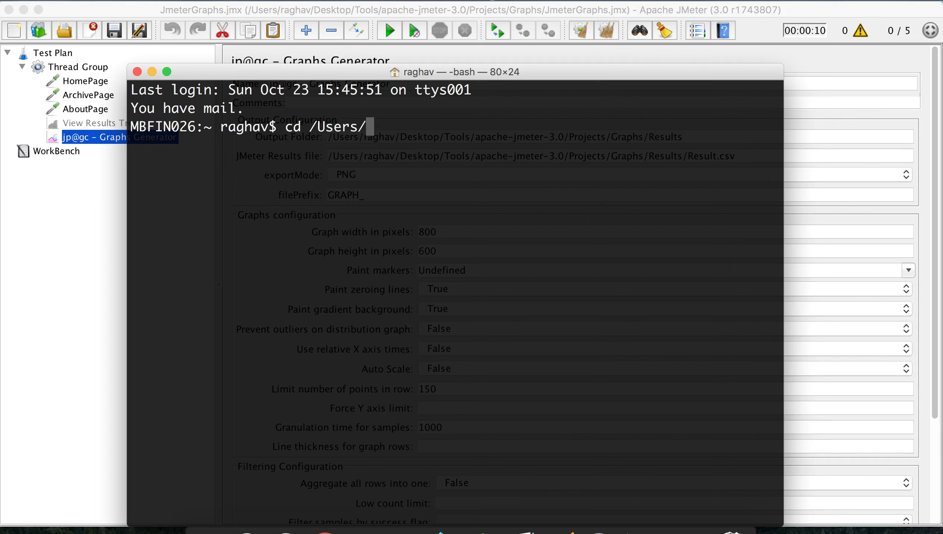
{"action": "type", "text": "raghav/Desktop/Too"}
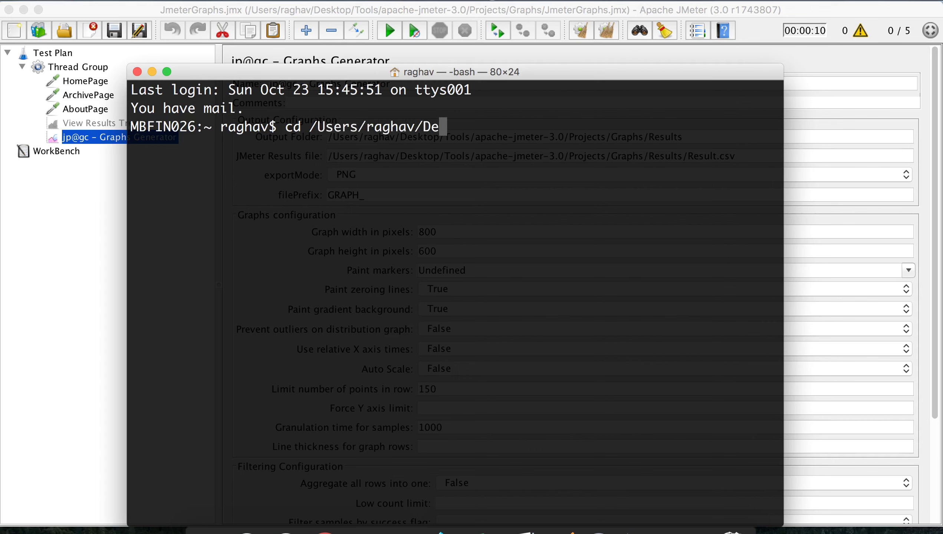
{"action": "key", "text": "Tab"}
{"action": "type", "text": "Too"}
{"action": "key", "text": "Tab"}
{"action": "type", "text": "a"}
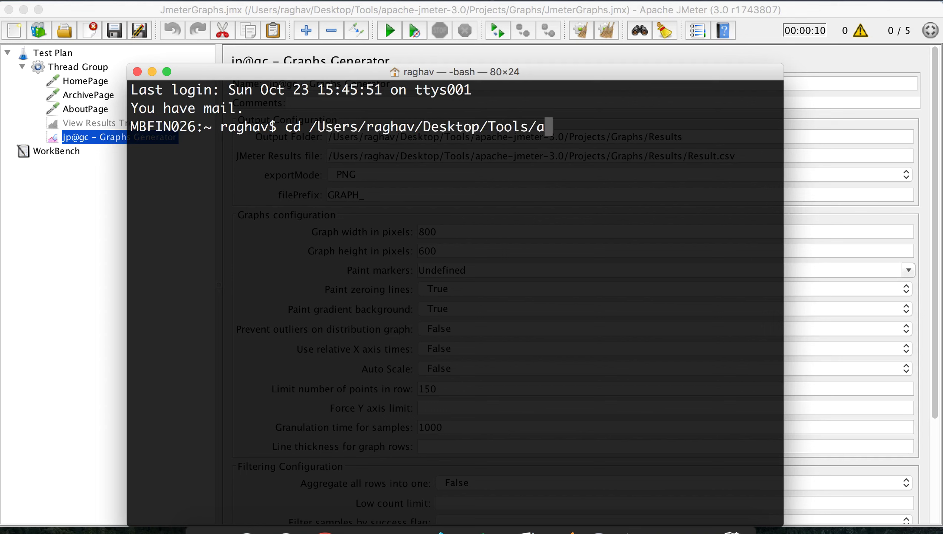
{"action": "key", "text": "Tab"}
{"action": "type", "text": "bi"}
{"action": "key", "text": "Tab"}
{"action": "key", "text": "Return"}
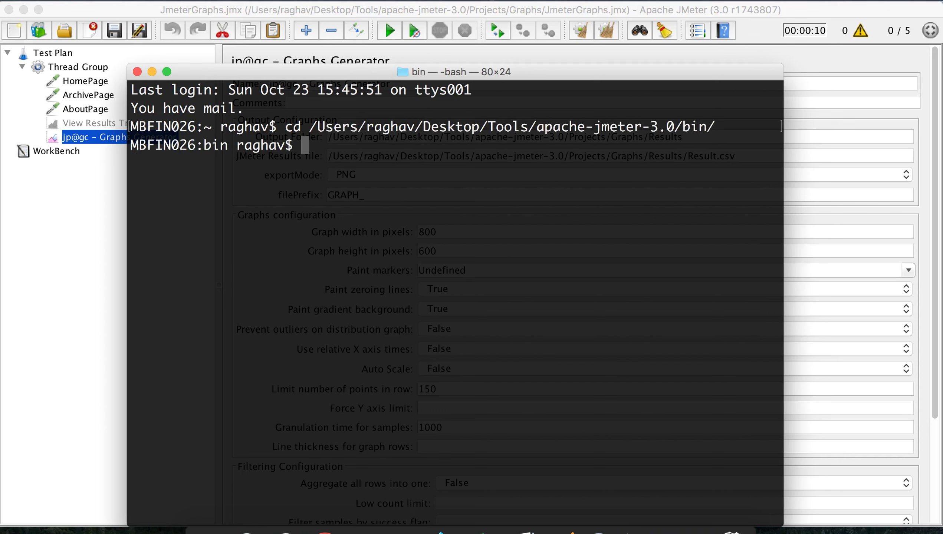
Step: Begin the non-GUI run command with "sh jmeter -n -t" at the prompt, without executing it
{"action": "type", "text": "sh jmeter"}
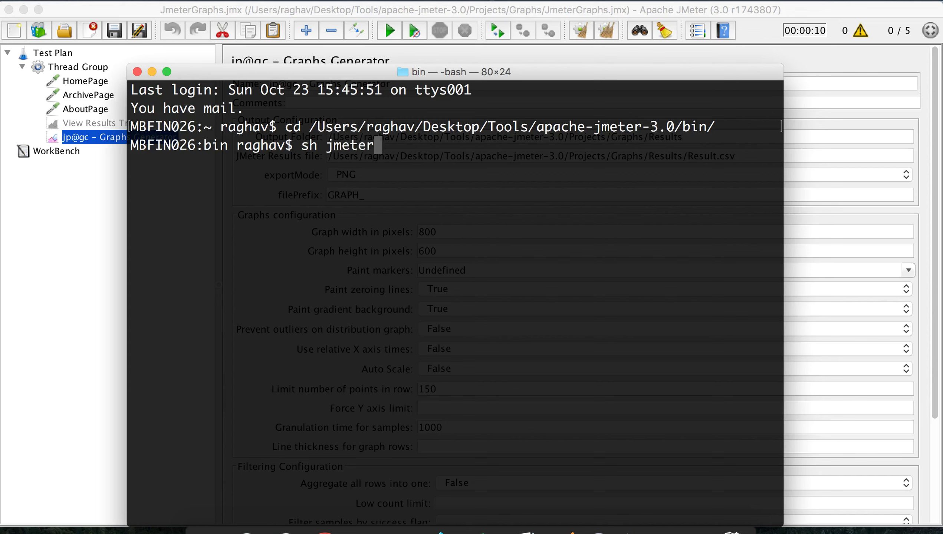
{"action": "left_click_drag", "start_coordinate": [325, 145], "coordinate": [370, 145]}
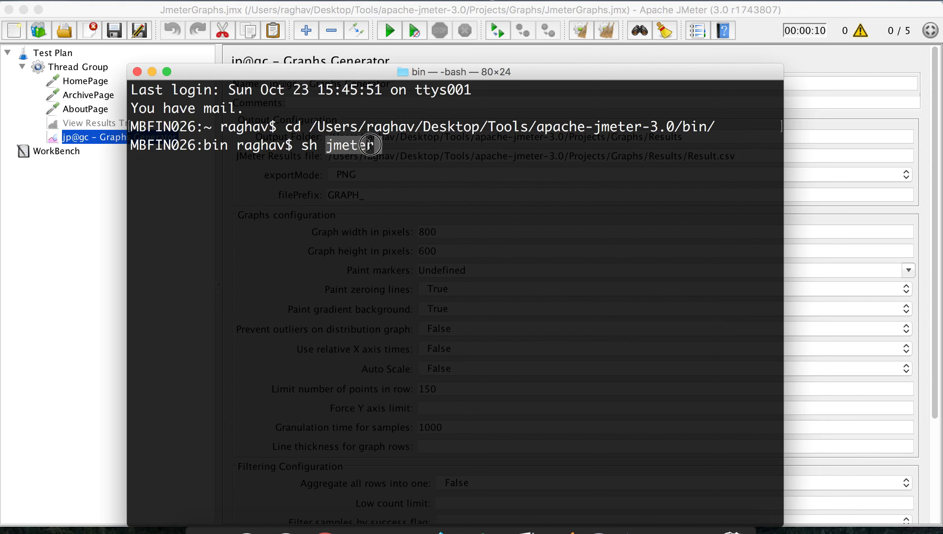
{"action": "left_click", "coordinate": [406, 149]}
{"action": "type", "text": "-n"}
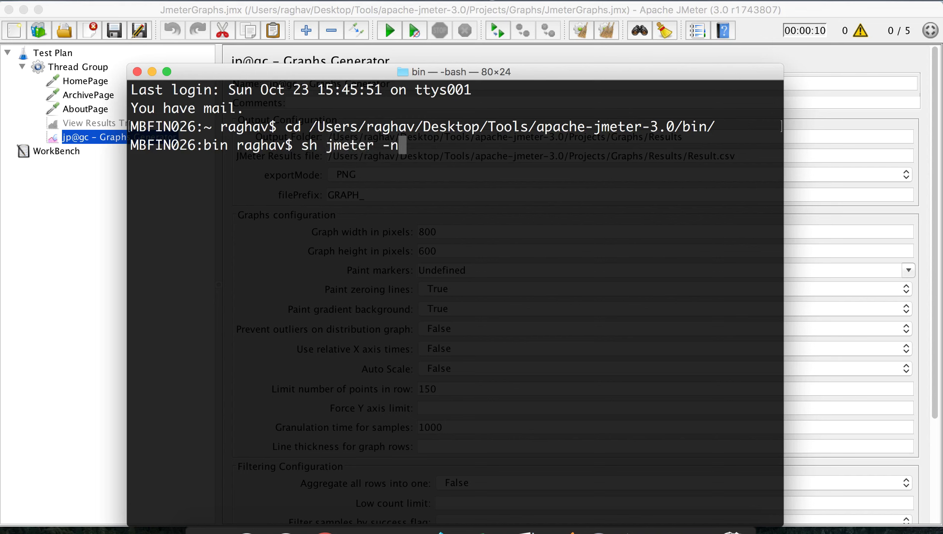
{"action": "type", "text": " -t"}
Step: Switch to Finder, go up to the Graphs folder, select the location path in the file info of JmeterGraphs.jmx, and close the info
{"action": "left_click", "coordinate": [108, 187]}
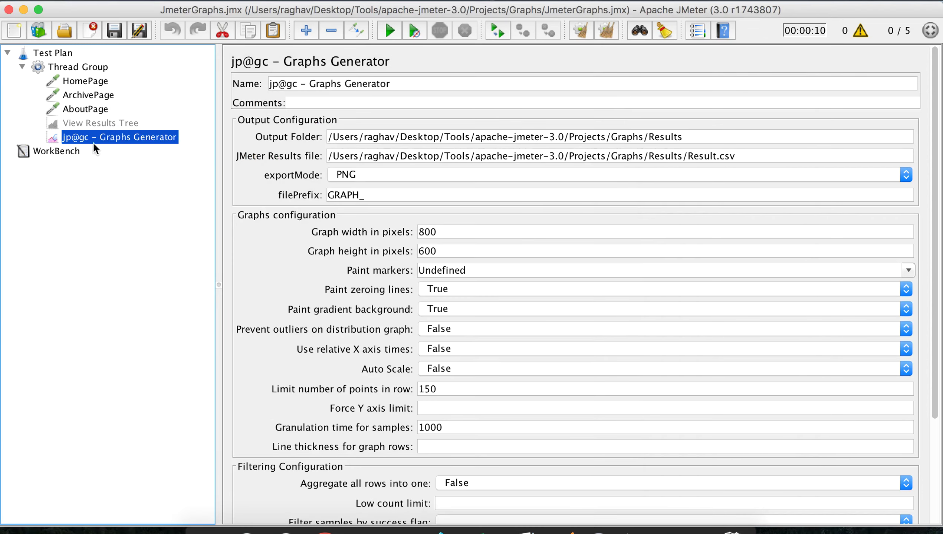
{"action": "key", "text": "ctrl+Up"}
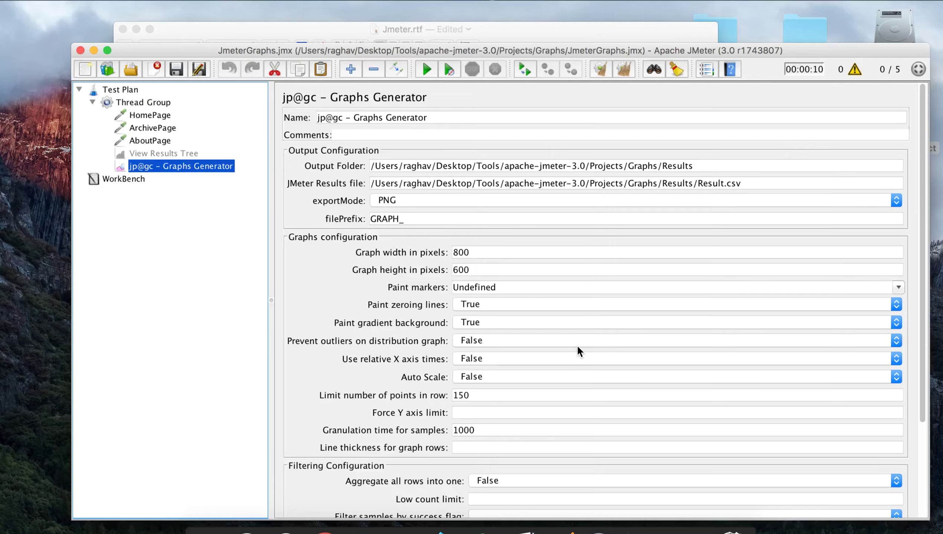
{"action": "left_click", "coordinate": [716, 164]}
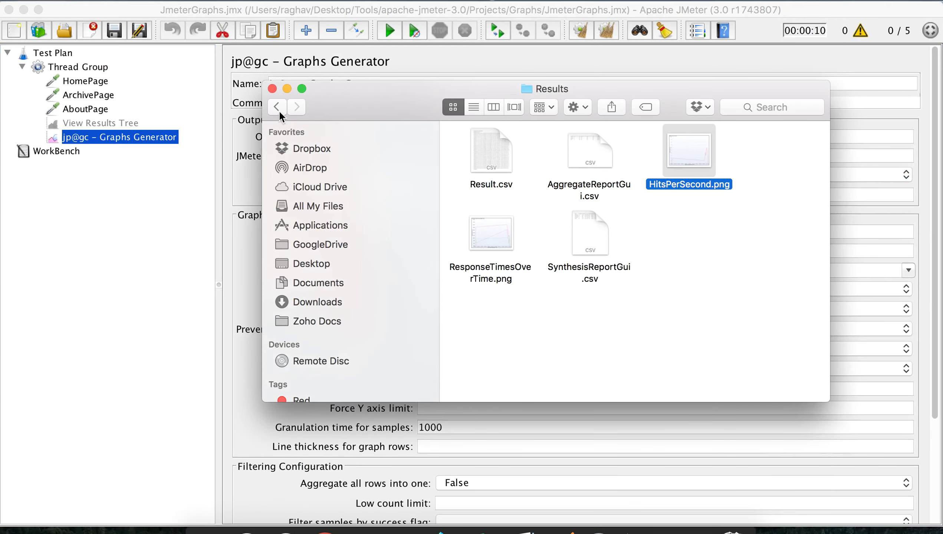
{"action": "left_click", "coordinate": [278, 112]}
{"action": "left_click", "coordinate": [497, 168]}
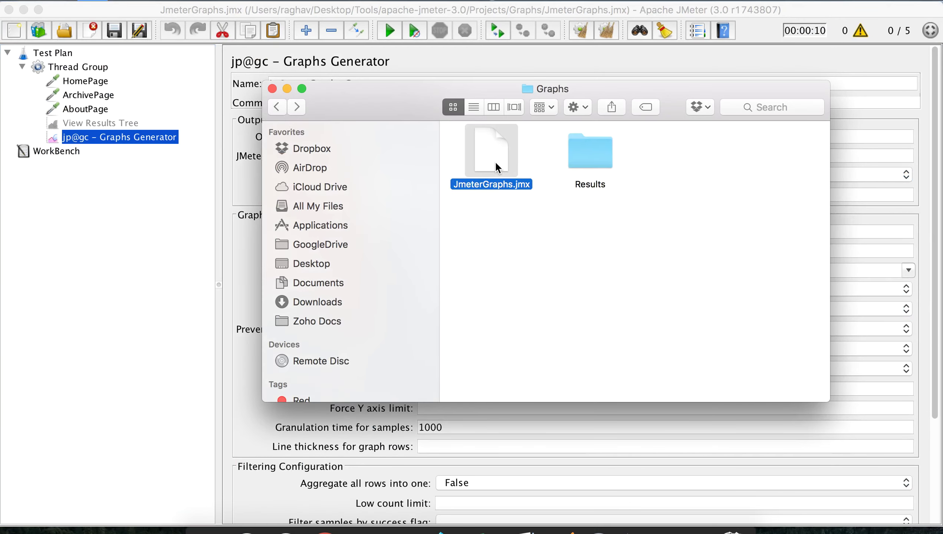
{"action": "key", "text": "super+i"}
{"action": "left_click_drag", "start_coordinate": [176, 148], "coordinate": [58, 143]}
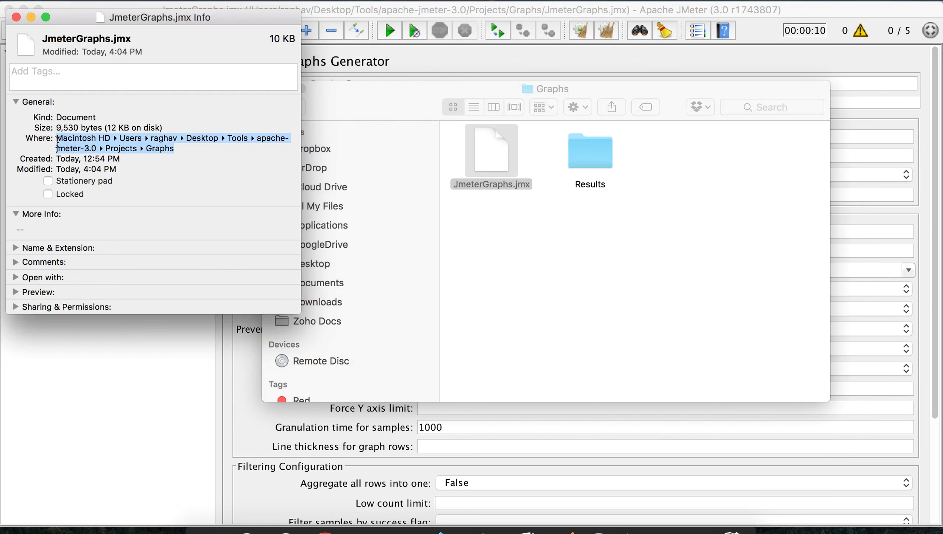
{"action": "left_click", "coordinate": [15, 17]}
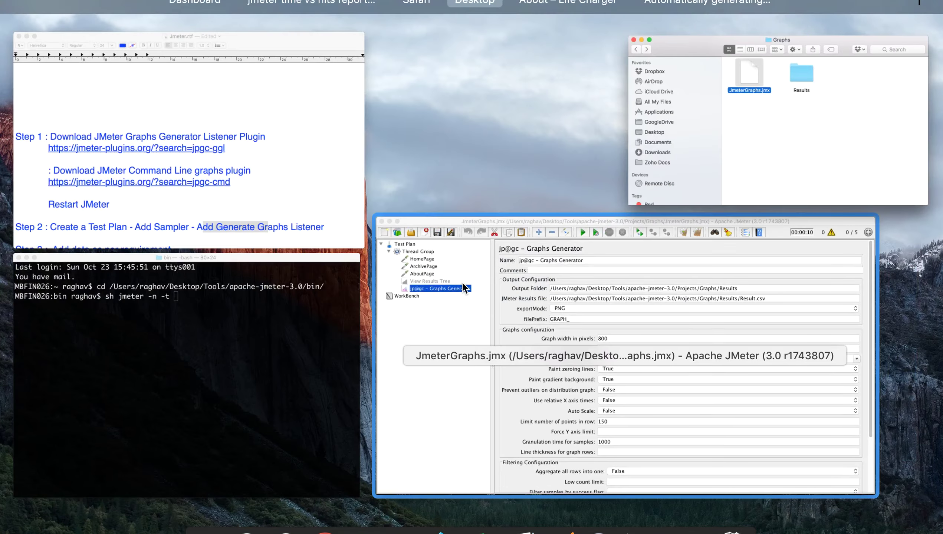
Step: In Terminal, extend the unexecuted command with the full path to Projects/Graphs/JmeterGraphs.jmx and add the -l option
{"action": "left_click", "coordinate": [302, 298]}
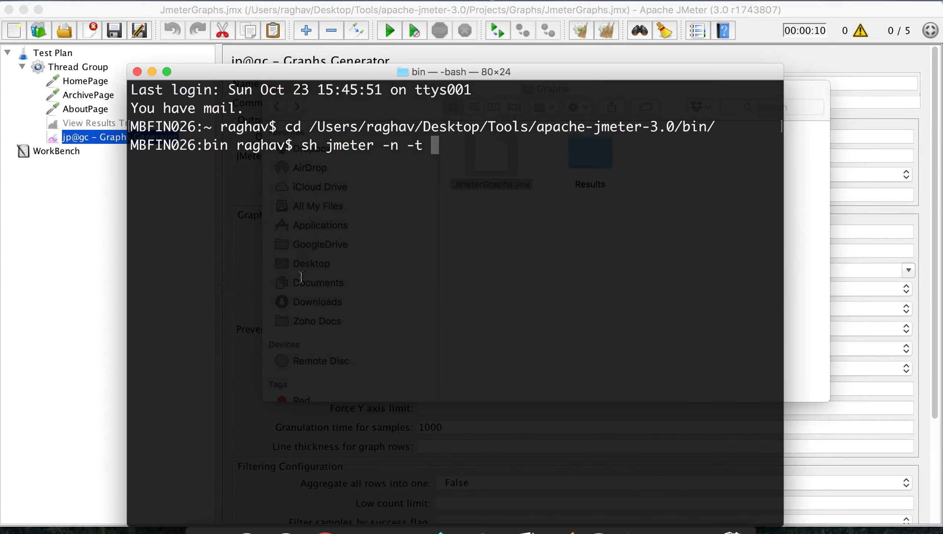
{"action": "type", "text": "/Users/raghav/Desktop/Tools/apache-jmeter-3.0/Projects/Graphs"}
{"action": "type", "text": "/Jmeter"}
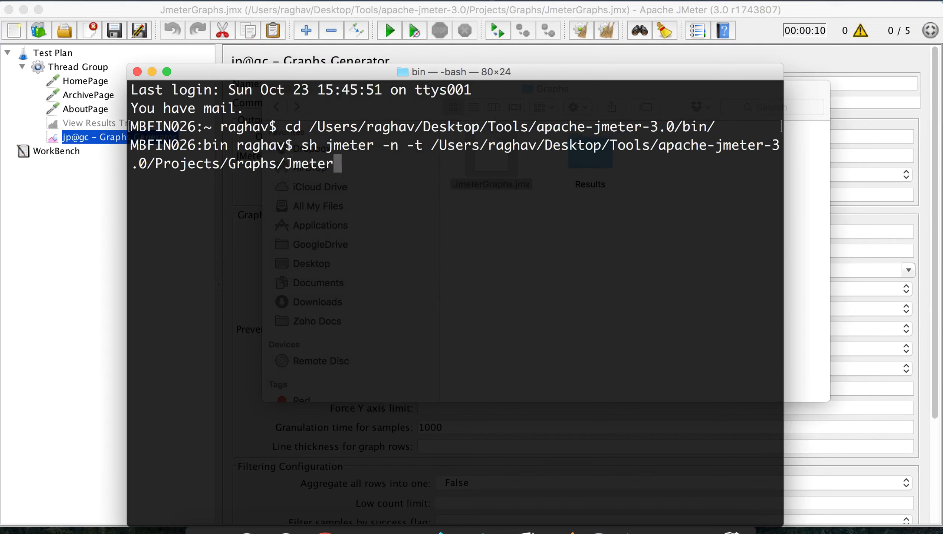
{"action": "type", "text": "Graphs."}
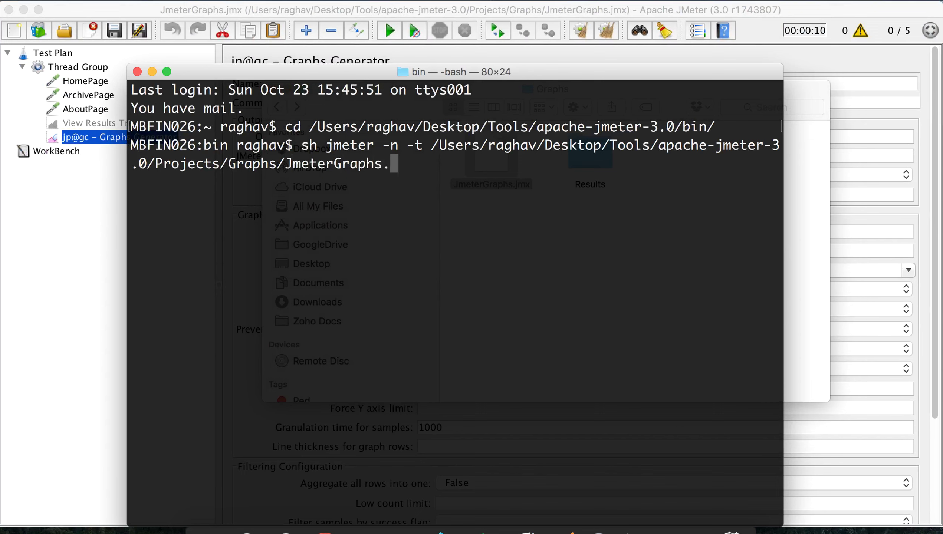
{"action": "type", "text": "jmx -l"}
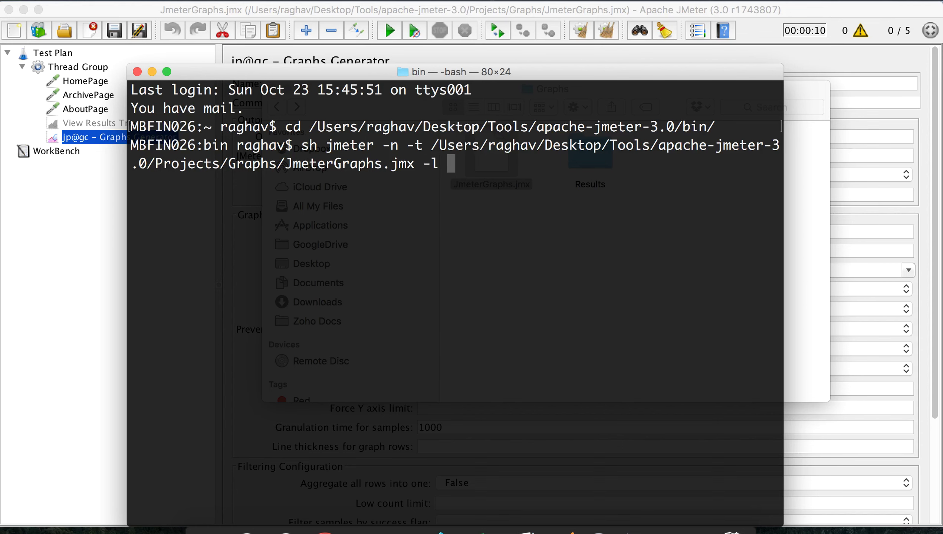
Step: Copy the JMeter Results file path from the Graphs Generator and paste it after -l in the Terminal command
{"action": "left_click", "coordinate": [854, 159]}
{"action": "left_click_drag", "start_coordinate": [761, 159], "coordinate": [182, 137]}
{"action": "key", "text": "super+c"}
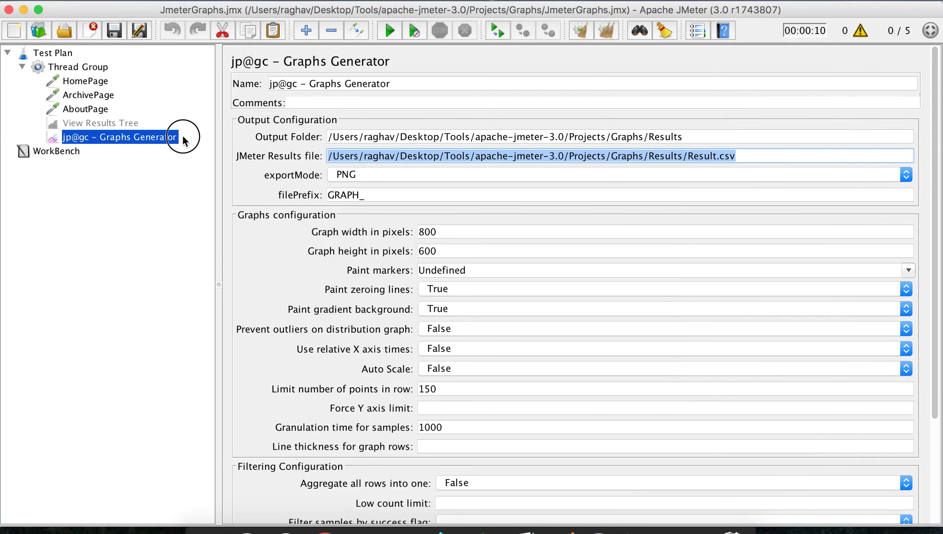
{"action": "key", "text": "ctrl+Up"}
{"action": "left_click", "coordinate": [246, 347]}
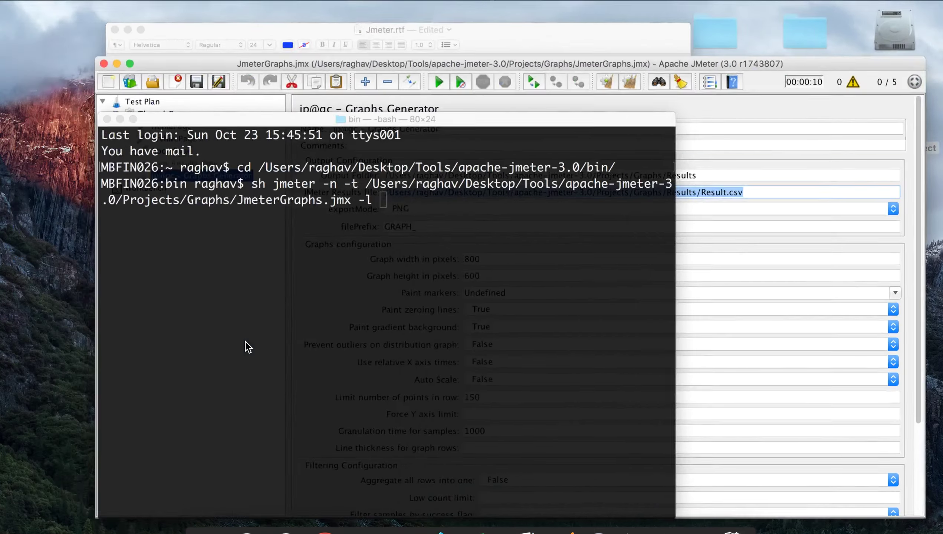
{"action": "key", "text": "super+v"}
Step: Switch to Finder and delete the Results folder from the Graphs folder
{"action": "left_click", "coordinate": [821, 196]}
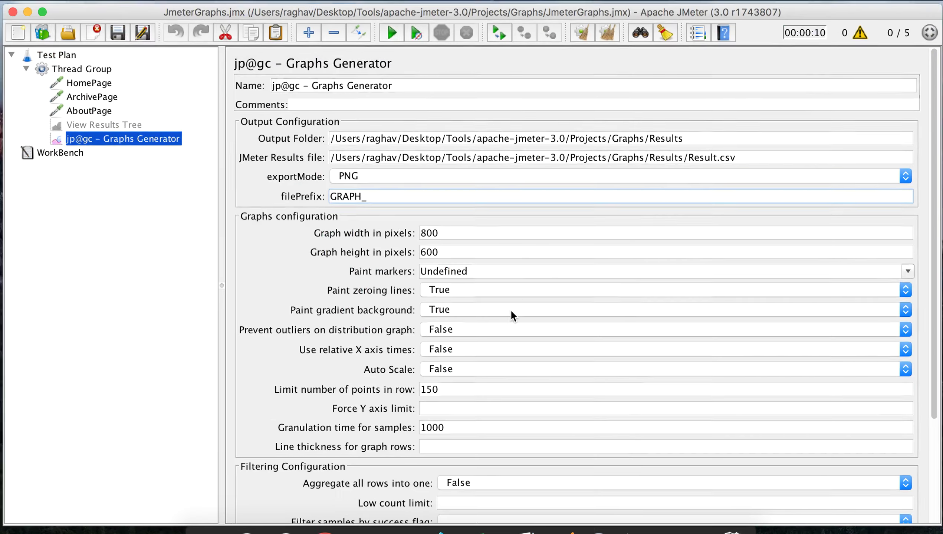
{"action": "key", "text": "ctrl+Up"}
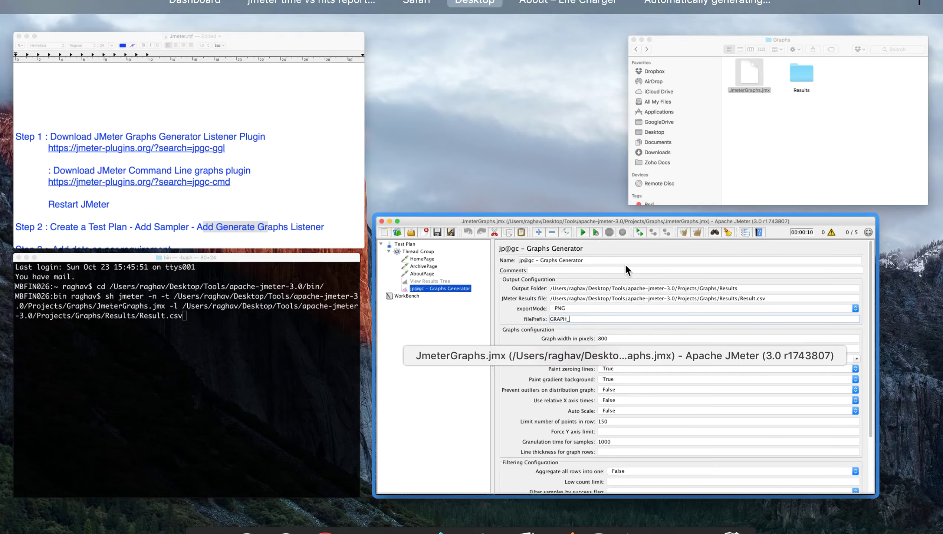
{"action": "left_click", "coordinate": [758, 172]}
{"action": "left_click", "coordinate": [595, 162]}
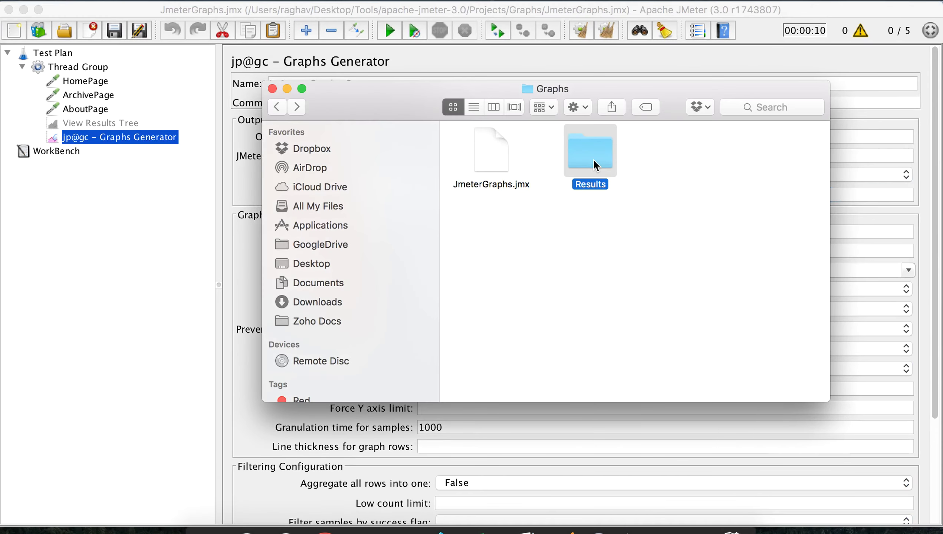
{"action": "key", "text": "super+BackSpace"}
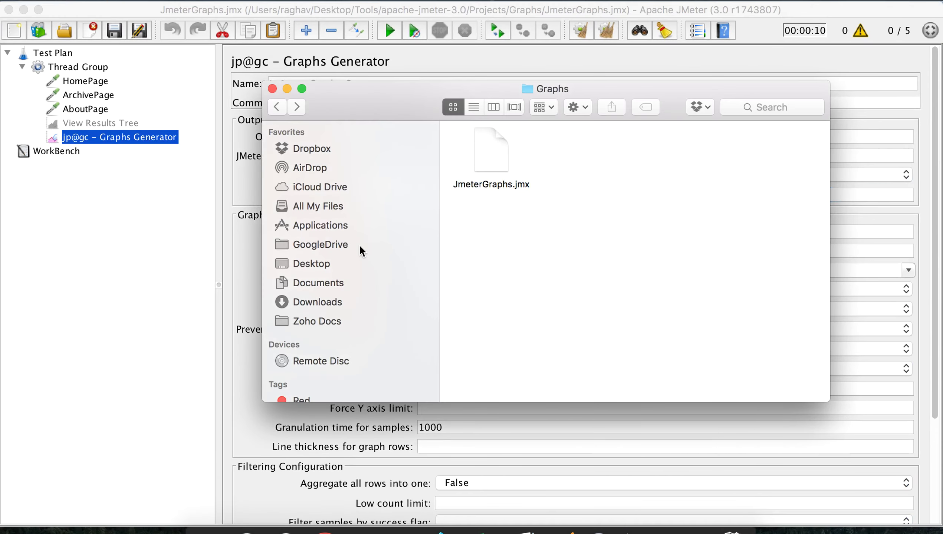
Step: Arrange the Finder and Terminal windows side by side and execute the non-GUI JMeter command
{"action": "left_click_drag", "start_coordinate": [374, 111], "coordinate": [493, 111]}
{"action": "key", "text": "ctrl+Up"}
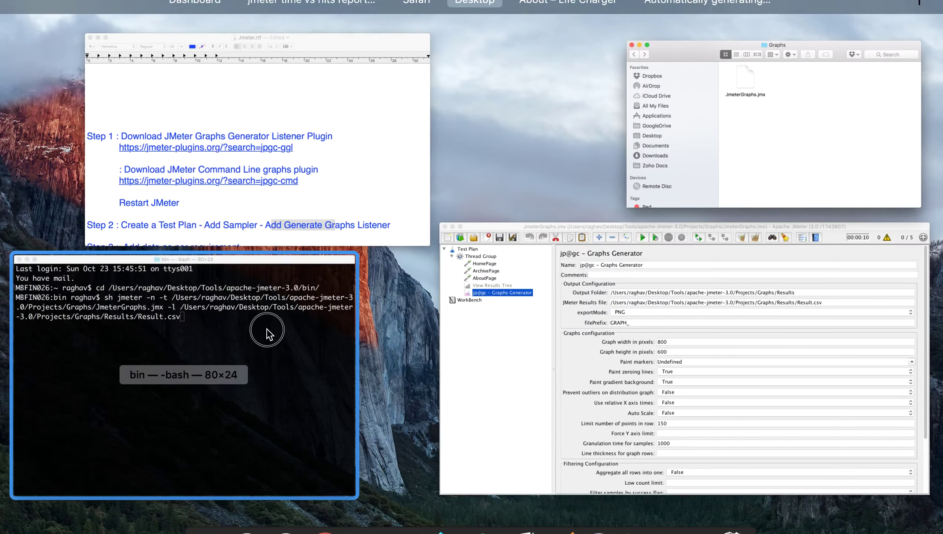
{"action": "left_click", "coordinate": [267, 331]}
{"action": "left_click_drag", "start_coordinate": [618, 77], "coordinate": [374, 75]}
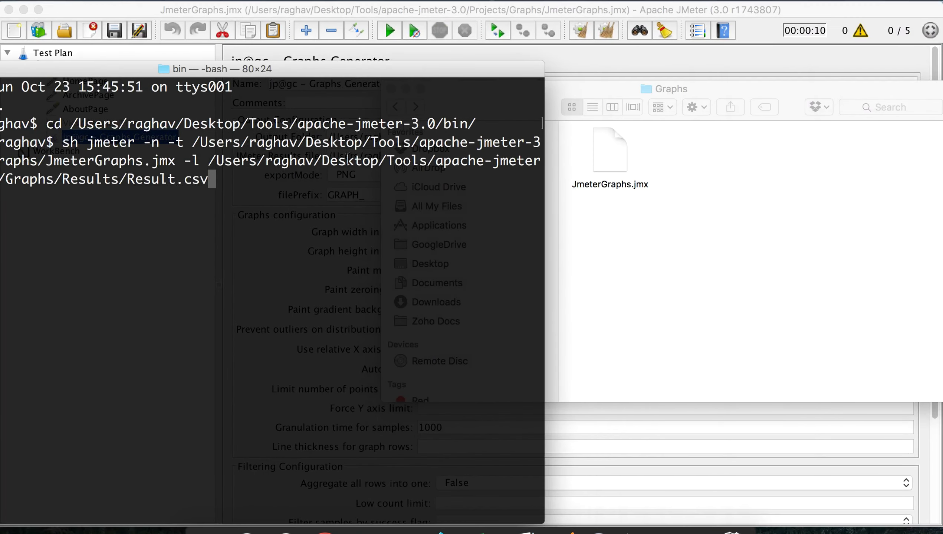
{"action": "key", "text": "Return"}
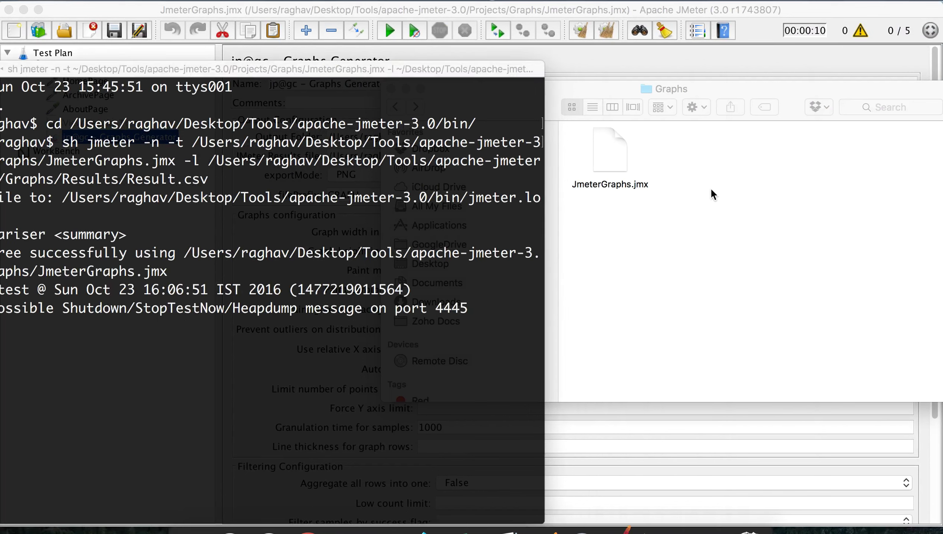
Step: Open the Results folder, view GRAPH_ResponseTimesOverTime.png and GRAPH_HitsPerSecond.png, and close both images
{"action": "left_click", "coordinate": [711, 161]}
{"action": "double_click", "coordinate": [711, 161]}
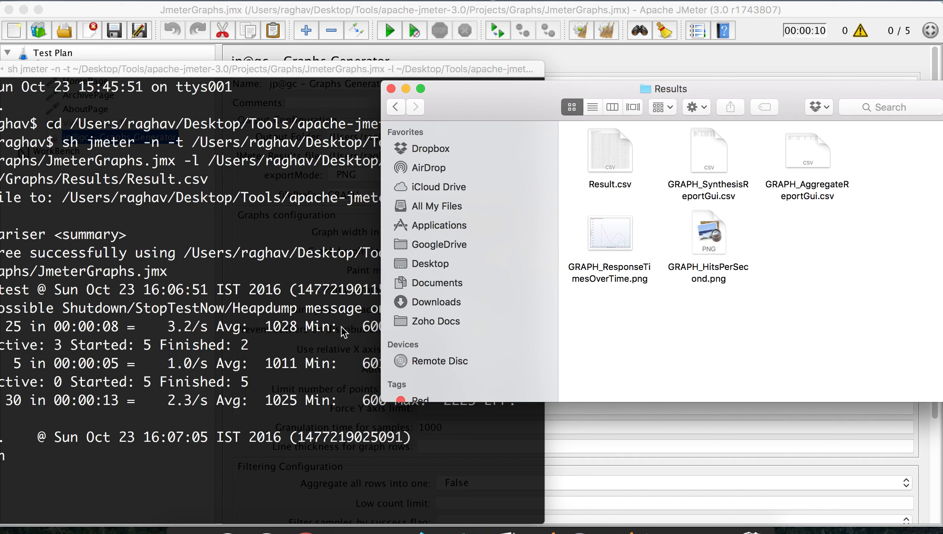
{"action": "left_click", "coordinate": [619, 156]}
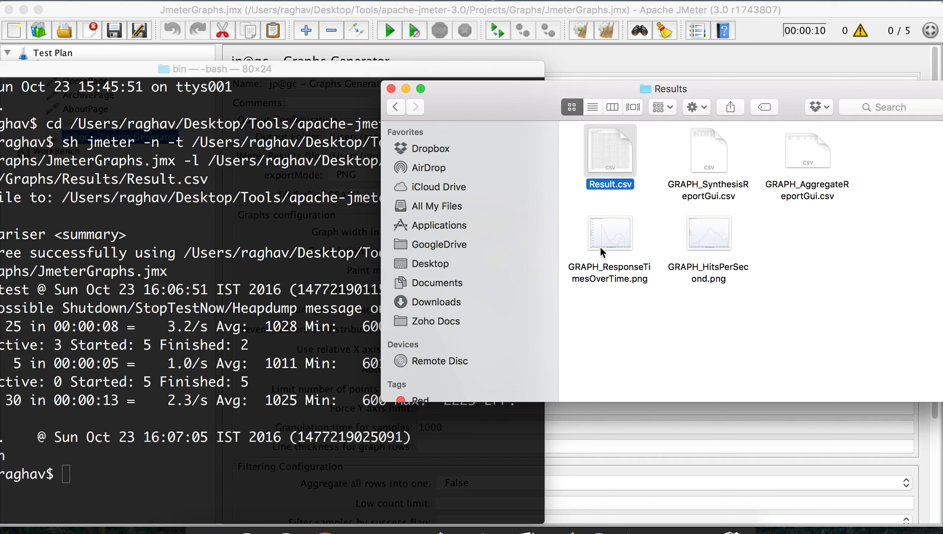
{"action": "double_click", "coordinate": [609, 239]}
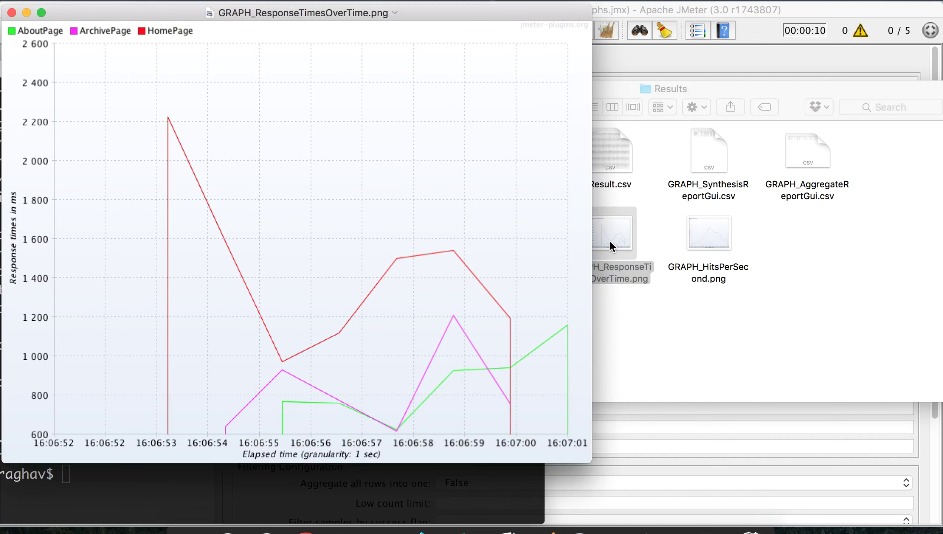
{"action": "double_click", "coordinate": [713, 232]}
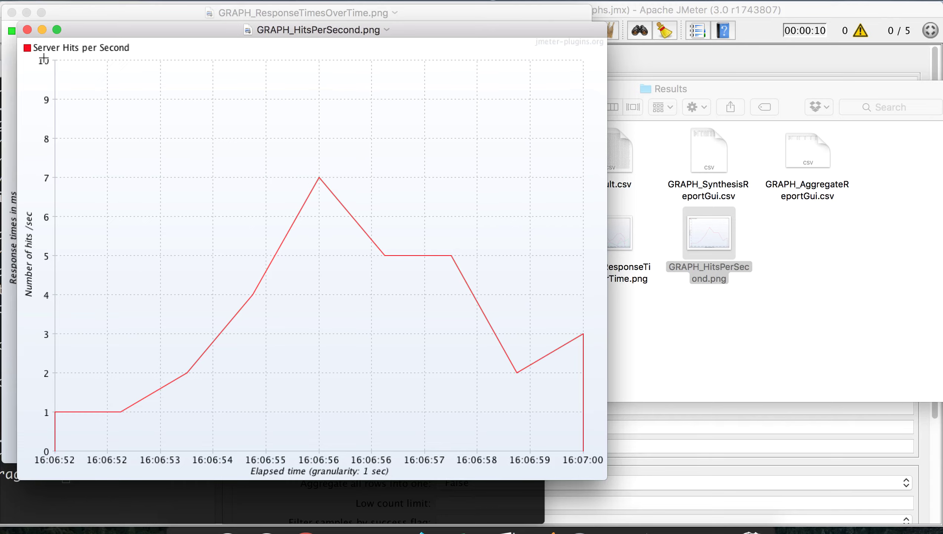
{"action": "left_click", "coordinate": [27, 30]}
{"action": "left_click", "coordinate": [12, 12]}
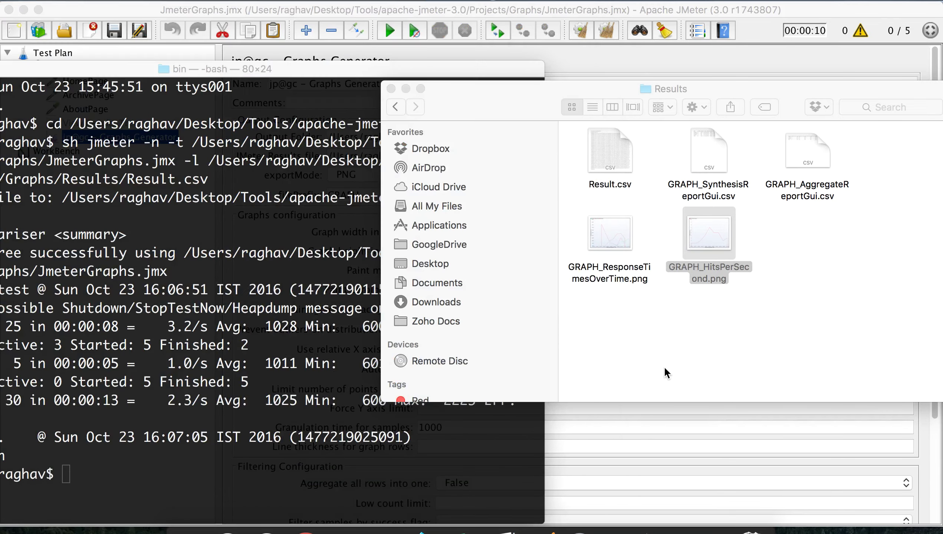
Step: Compare the names of the files in the Results folder with the filePrefix set in JMeter's Graphs Generator
{"action": "left_click", "coordinate": [615, 409]}
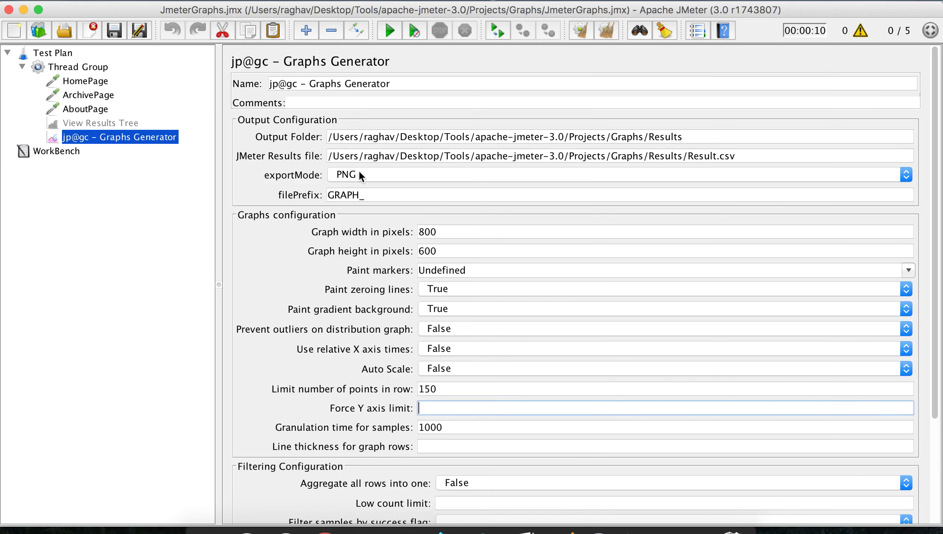
{"action": "key", "text": "ctrl+Up"}
{"action": "left_click", "coordinate": [763, 142]}
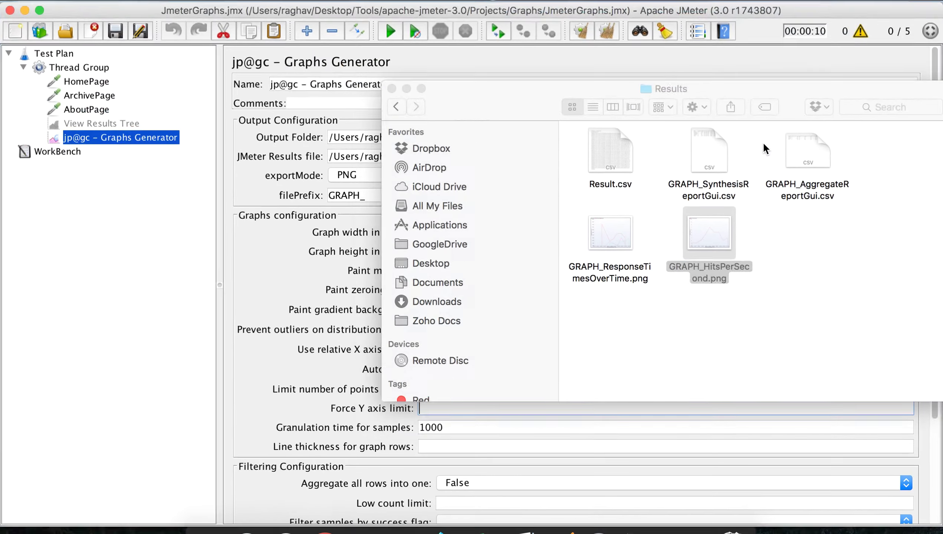
{"action": "left_click", "coordinate": [593, 257]}
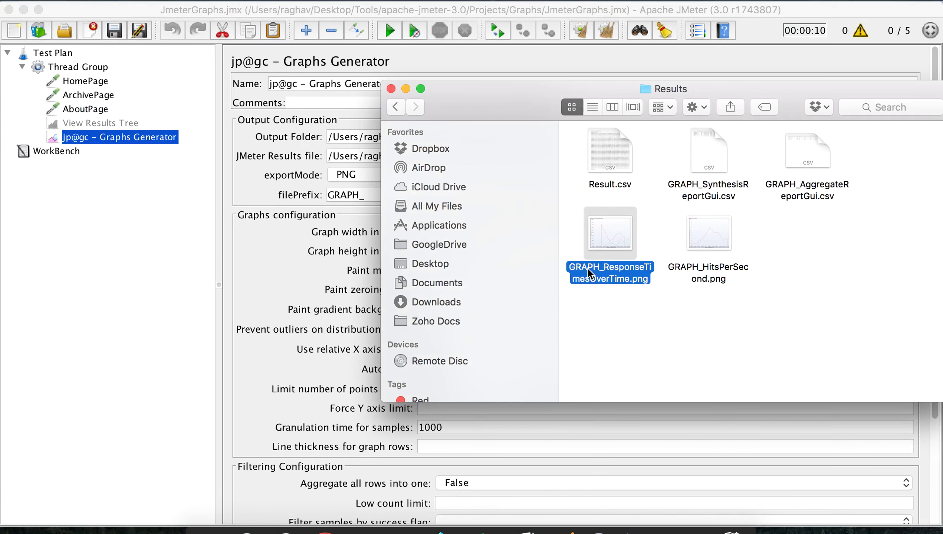
{"action": "left_click", "coordinate": [807, 183]}
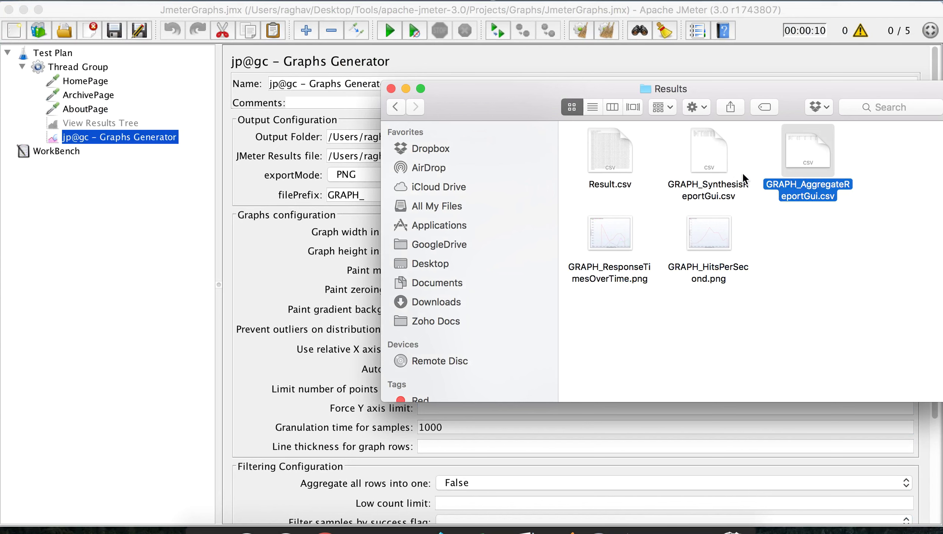
{"action": "left_click", "coordinate": [680, 191]}
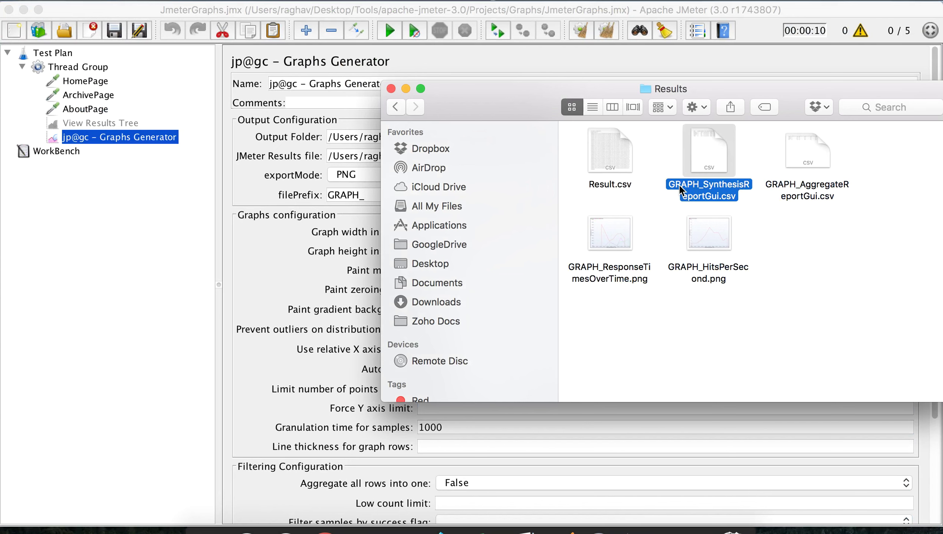
{"action": "left_click", "coordinate": [804, 194]}
{"action": "left_click", "coordinate": [607, 258]}
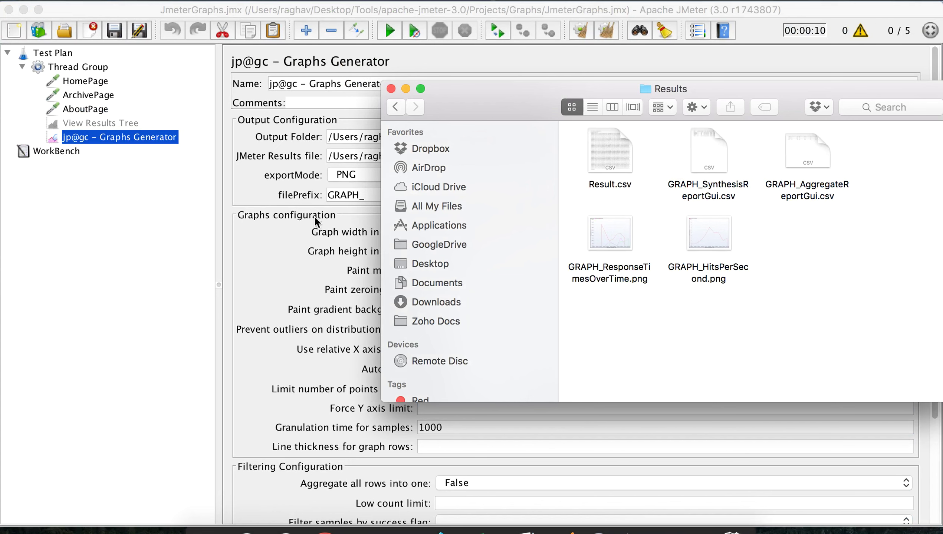
{"action": "left_click", "coordinate": [311, 217]}
{"action": "left_click", "coordinate": [368, 194]}
{"action": "left_click_drag", "start_coordinate": [368, 195], "coordinate": [330, 194]}
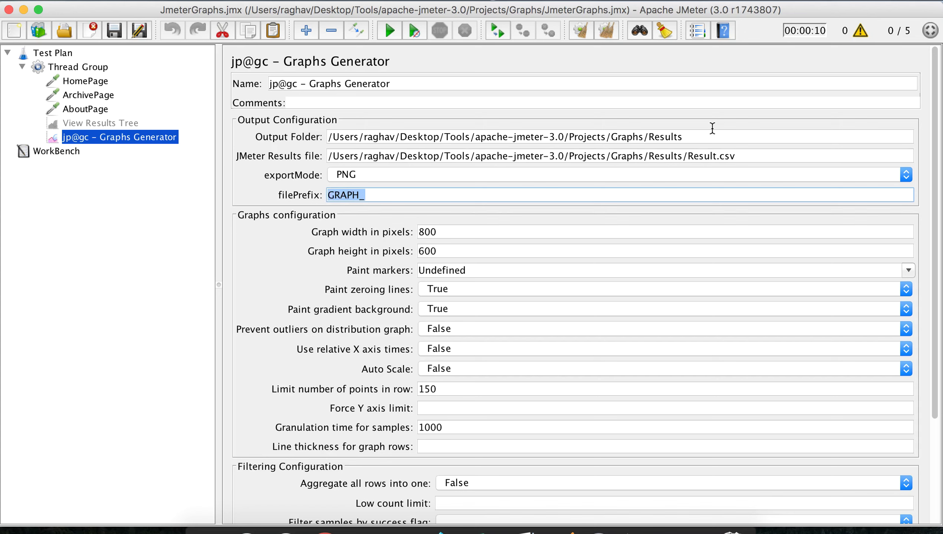
Step: Replace the JMeter Results file path in the Graphs Generator with ${__P(RESULT_FILE)}
{"action": "left_click_drag", "start_coordinate": [754, 156], "coordinate": [333, 157]}
{"action": "key", "text": "BackSpace"}
{"action": "key", "text": "BackSpace"}
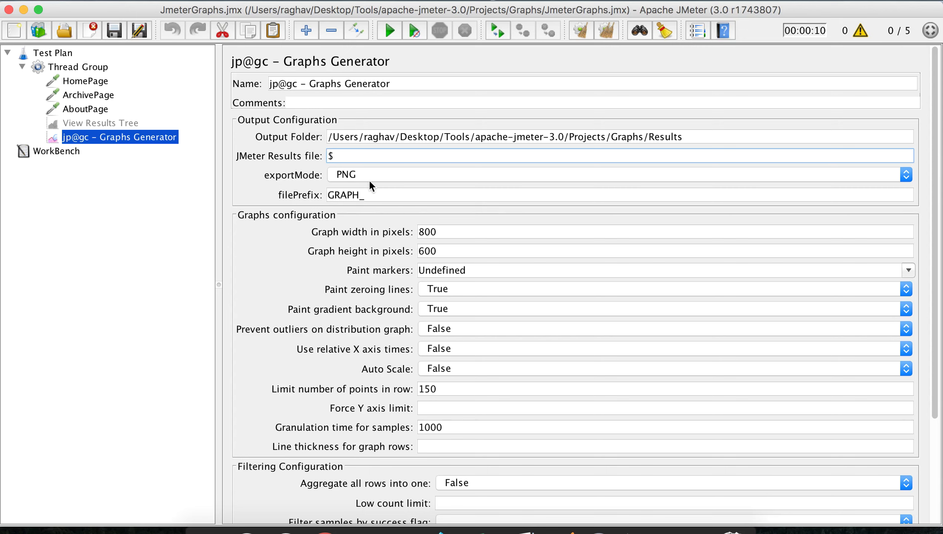
{"action": "type", "text": "${"}
{"action": "type", "text": "__P(RESULT_FILE)}"}
Step: Copy the results file expression and paste it into the Jmeter.rtf notes in TextEdit, below Step 5 : Command Line Execution
{"action": "left_click_drag", "start_coordinate": [430, 156], "coordinate": [261, 159]}
{"action": "key", "text": "super+c"}
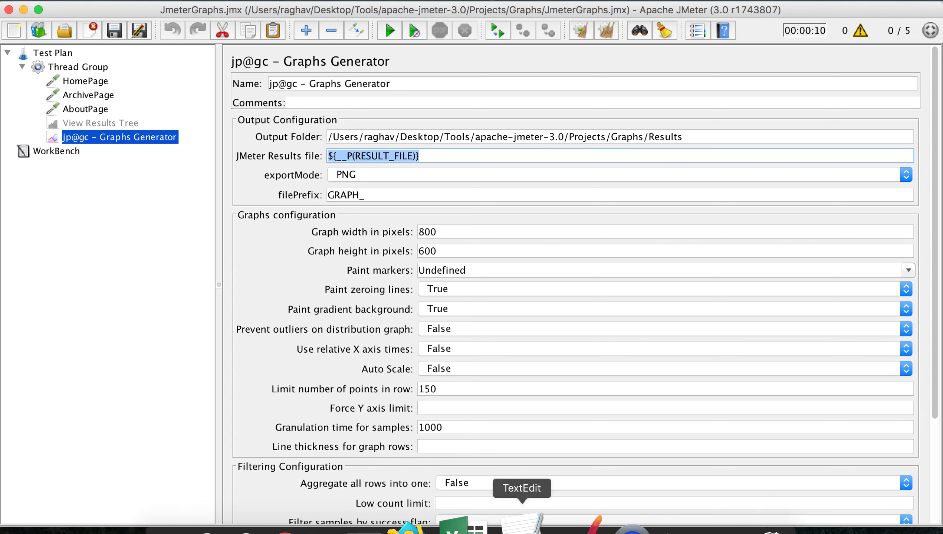
{"action": "left_click", "coordinate": [520, 519]}
{"action": "scroll", "coordinate": [284, 334], "scroll_direction": "down", "scroll_amount": 5}
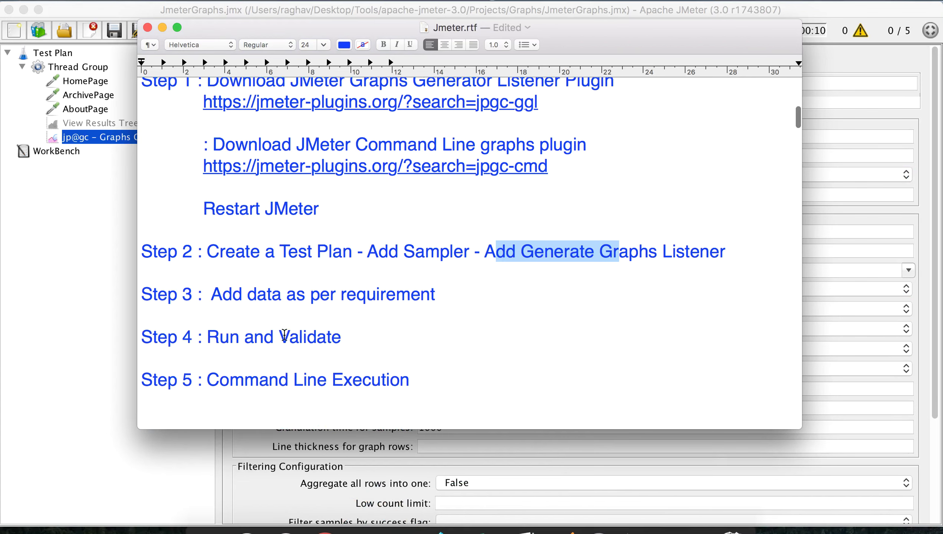
{"action": "left_click", "coordinate": [261, 400]}
{"action": "key", "text": "super+v"}
Step: Find the Functions and Variables tutorial in the YouTube Jmeter Beginner playlist and return to the JMeter window
{"action": "key", "text": "ctrl+Left"}
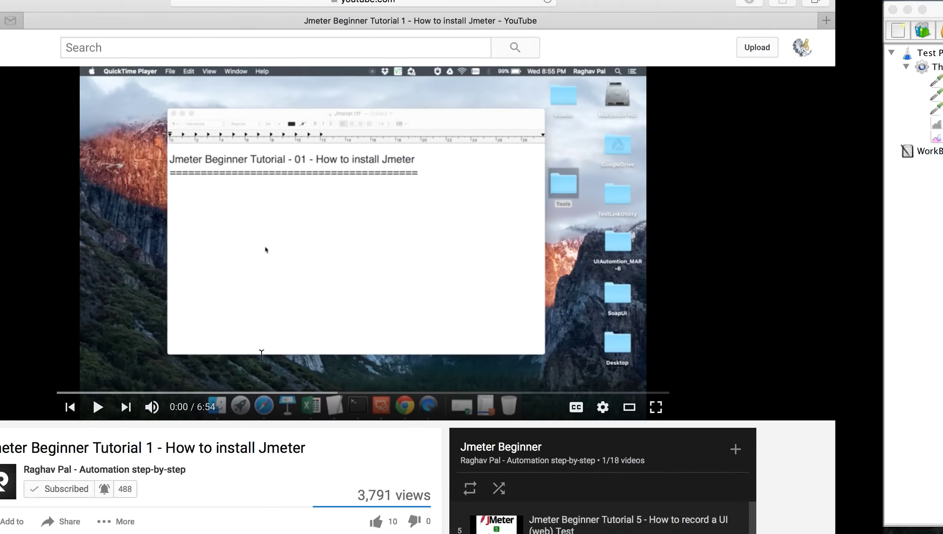
{"action": "scroll", "coordinate": [568, 428], "scroll_direction": "down", "scroll_amount": 8}
{"action": "scroll", "coordinate": [571, 431], "scroll_direction": "down", "scroll_amount": 10}
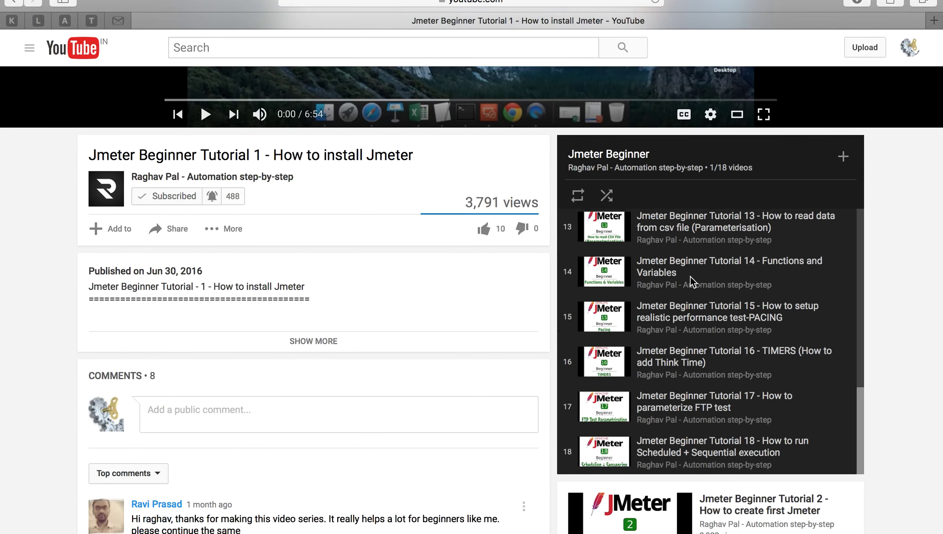
{"action": "key", "text": "ctrl+Right"}
{"action": "left_click", "coordinate": [856, 223]}
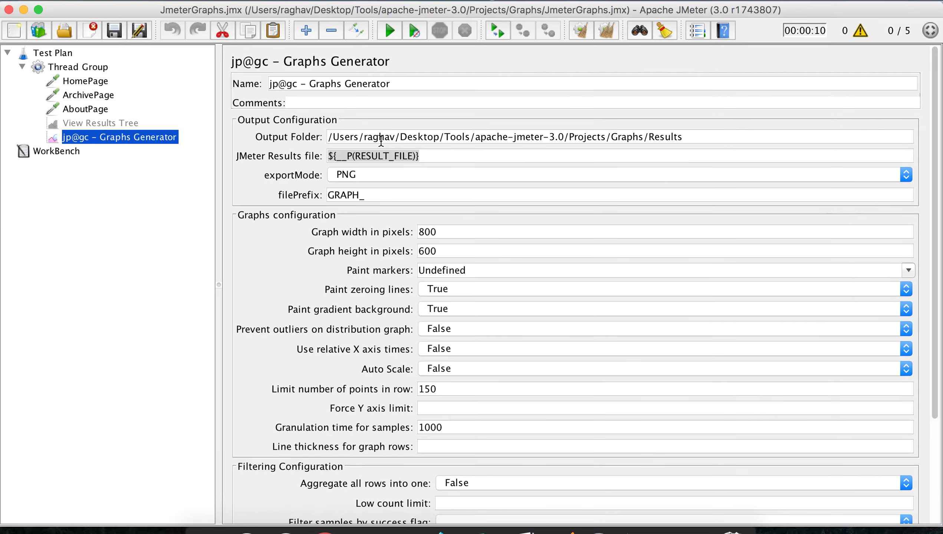
Step: Highlight the RESULT_FILE property name inside the JMeter Results file expression
{"action": "left_click", "coordinate": [431, 158]}
{"action": "left_click", "coordinate": [415, 157]}
{"action": "left_click_drag", "start_coordinate": [409, 158], "coordinate": [361, 158]}
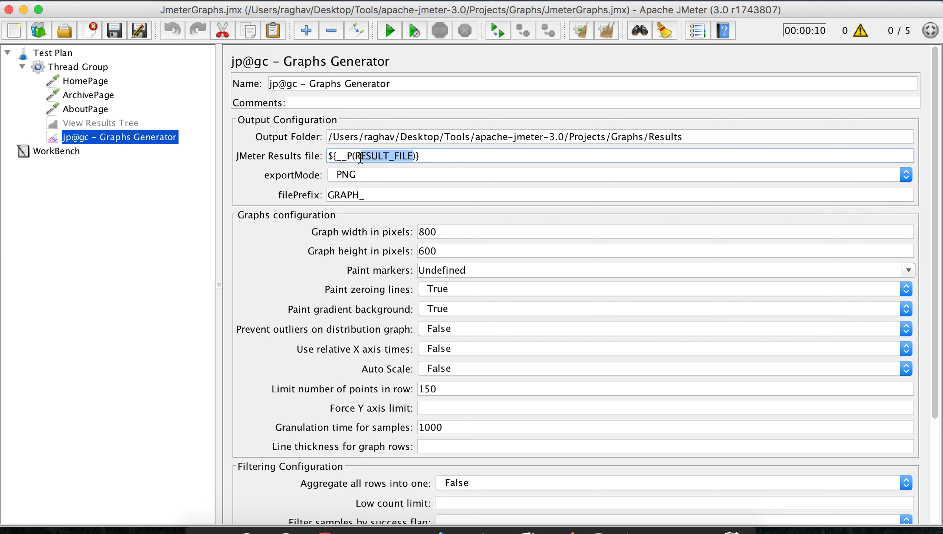
{"action": "left_click_drag", "start_coordinate": [355, 158], "coordinate": [416, 157]}
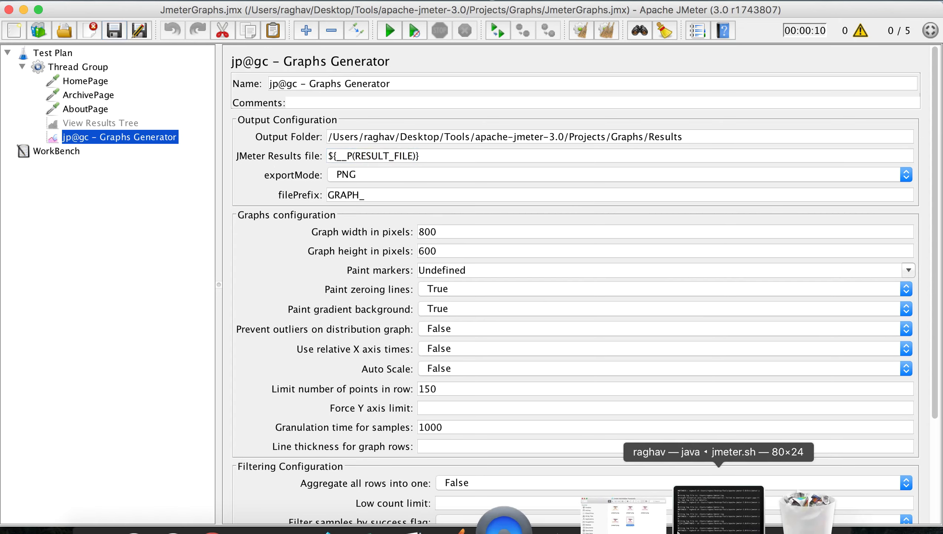
Step: Switch to the bin Terminal window, recall the previous non-GUI jmeter command and append -J after the Result.csv path without running it
{"action": "left_click", "coordinate": [704, 515]}
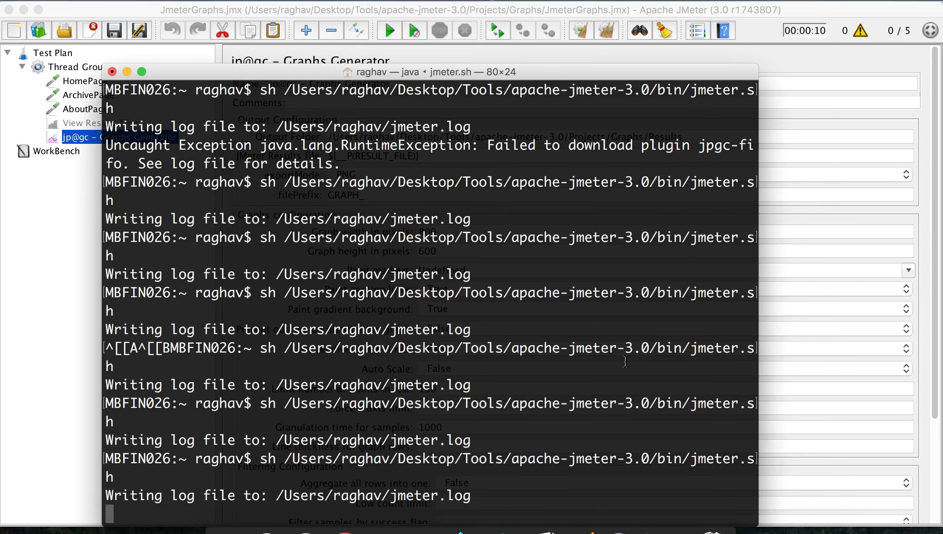
{"action": "left_click", "coordinate": [127, 72]}
{"action": "key", "text": "ctrl+Up"}
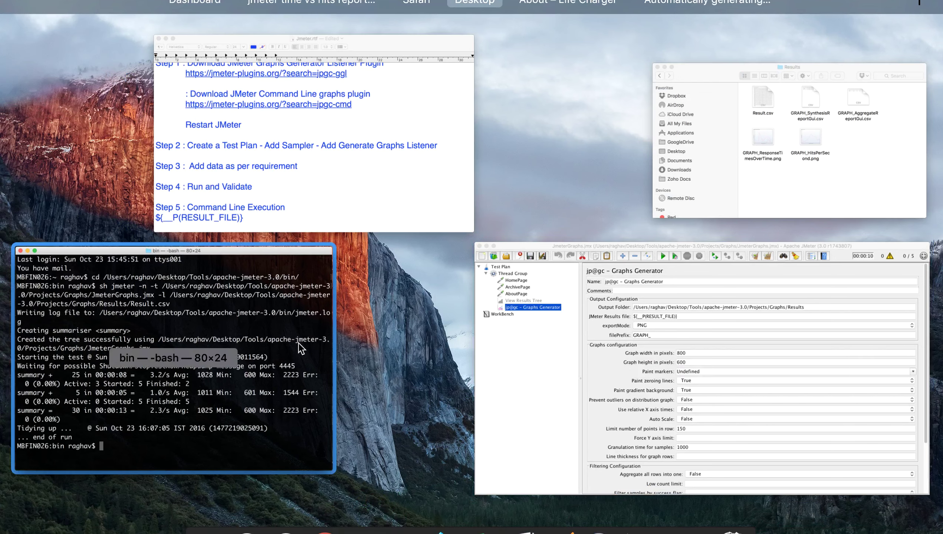
{"action": "left_click", "coordinate": [306, 348]}
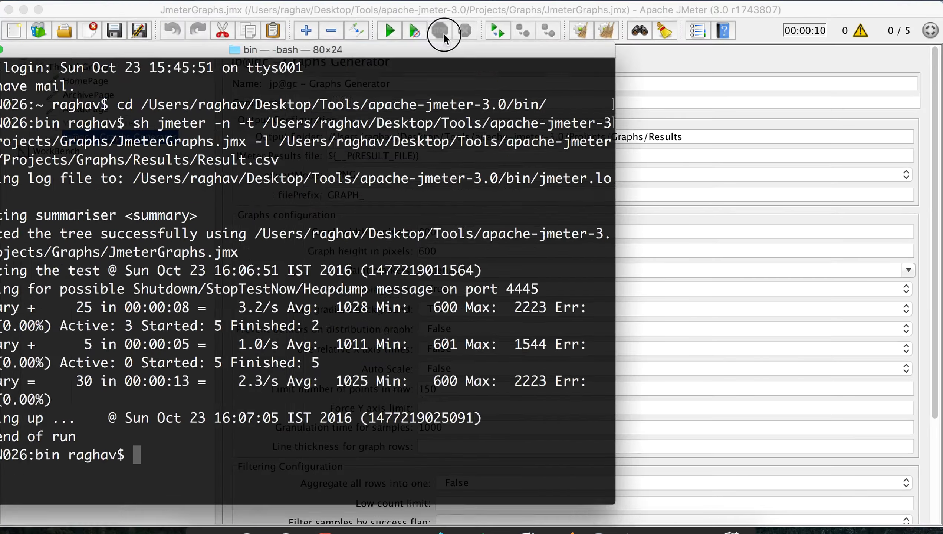
{"action": "key", "text": "Up"}
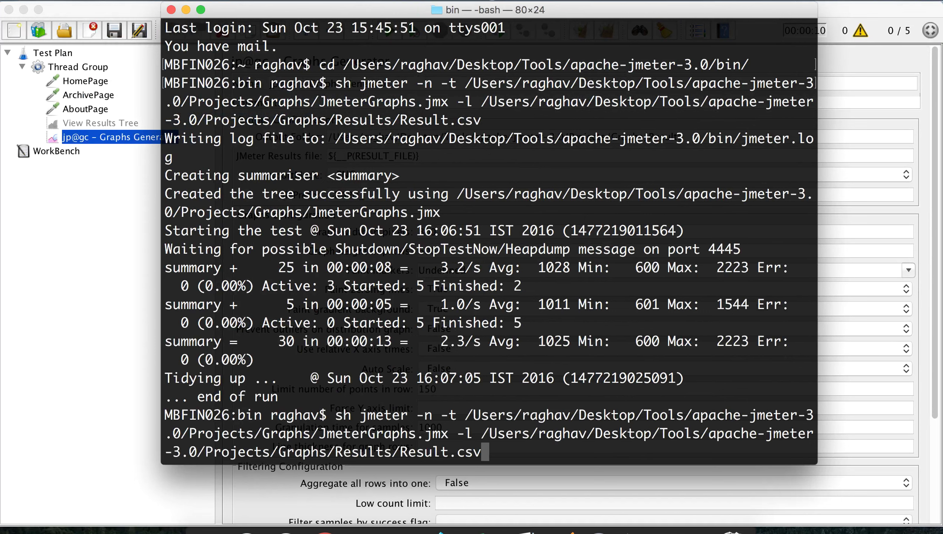
{"action": "type", "text": "-J"}
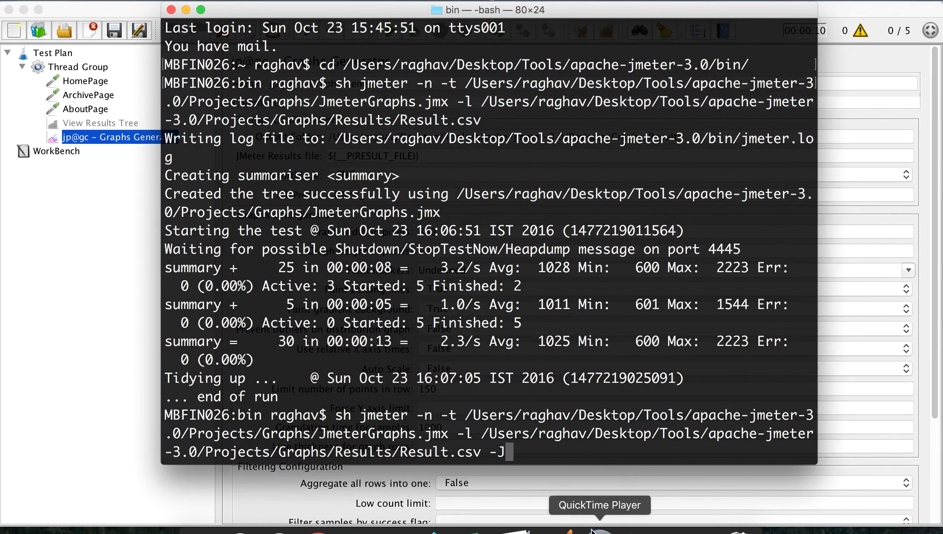
Step: Copy the property name RESULT_FILE from the Jmeter.rtf notes and paste it directly after -J in the Terminal command
{"action": "left_click", "coordinate": [632, 531]}
{"action": "left_click_drag", "start_coordinate": [313, 399], "coordinate": [200, 403]}
{"action": "key", "text": "super+c"}
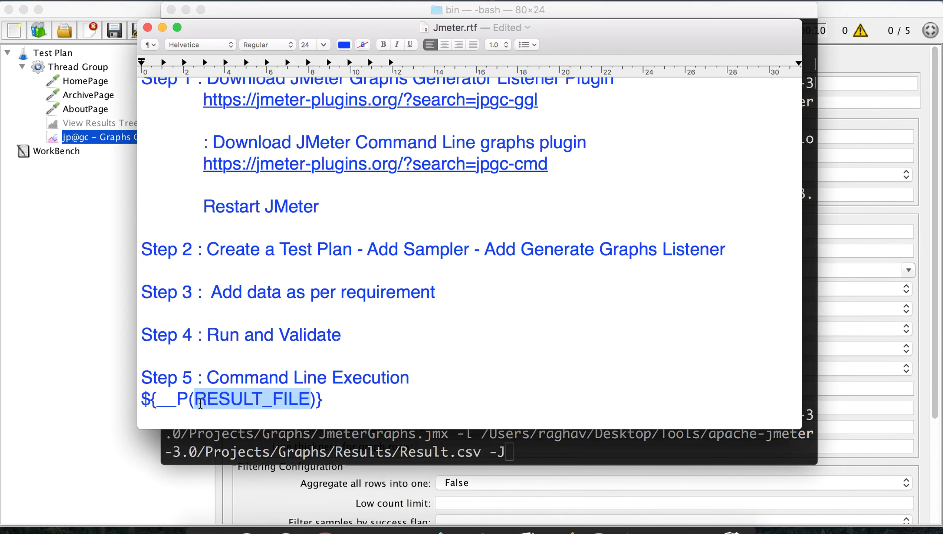
{"action": "left_click", "coordinate": [555, 452]}
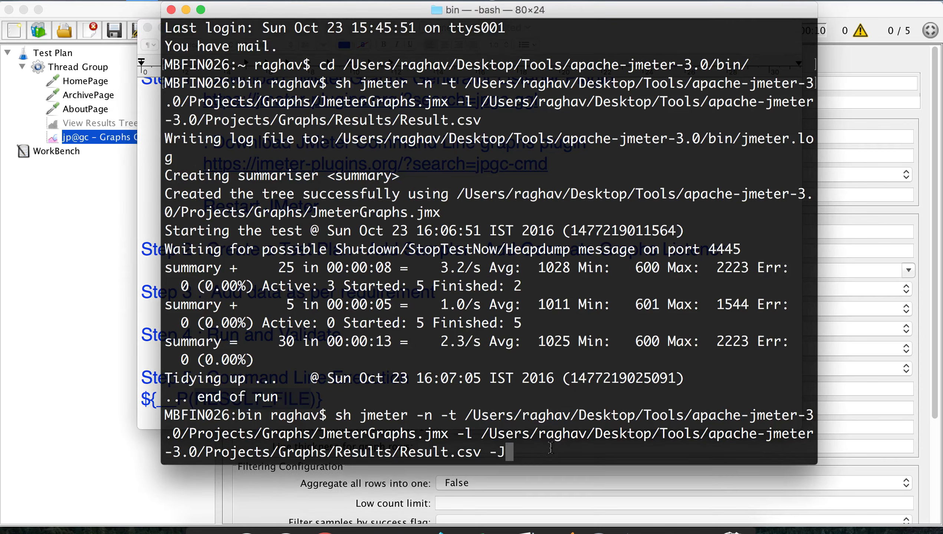
{"action": "key", "text": "super+v"}
Step: Copy the full Result.csv path following -l in the command and assign it to the RESULT_FILE property with an equals sign
{"action": "left_click_drag", "start_coordinate": [481, 453], "coordinate": [481, 437]}
{"action": "key", "text": "super+c"}
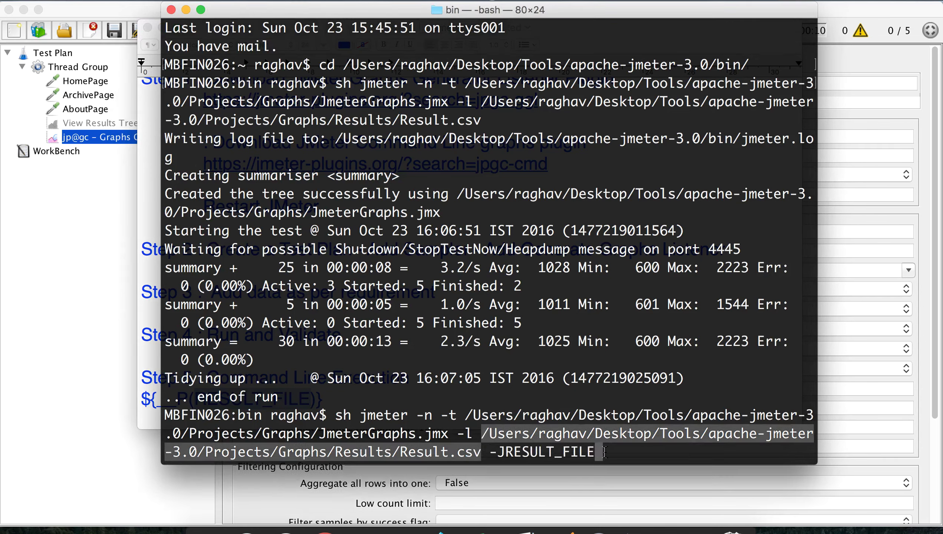
{"action": "left_click", "coordinate": [481, 439]}
{"action": "type", "text": "="}
{"action": "key", "text": "super+v"}
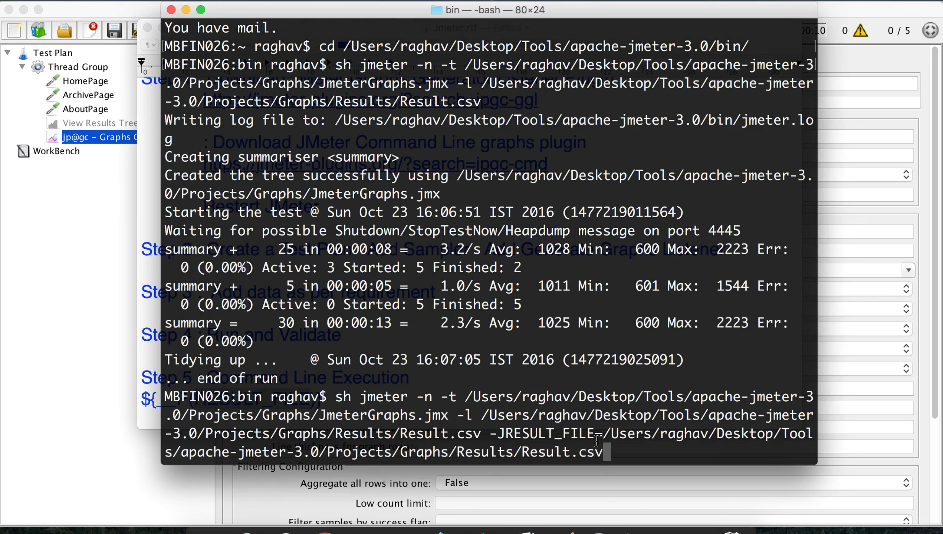